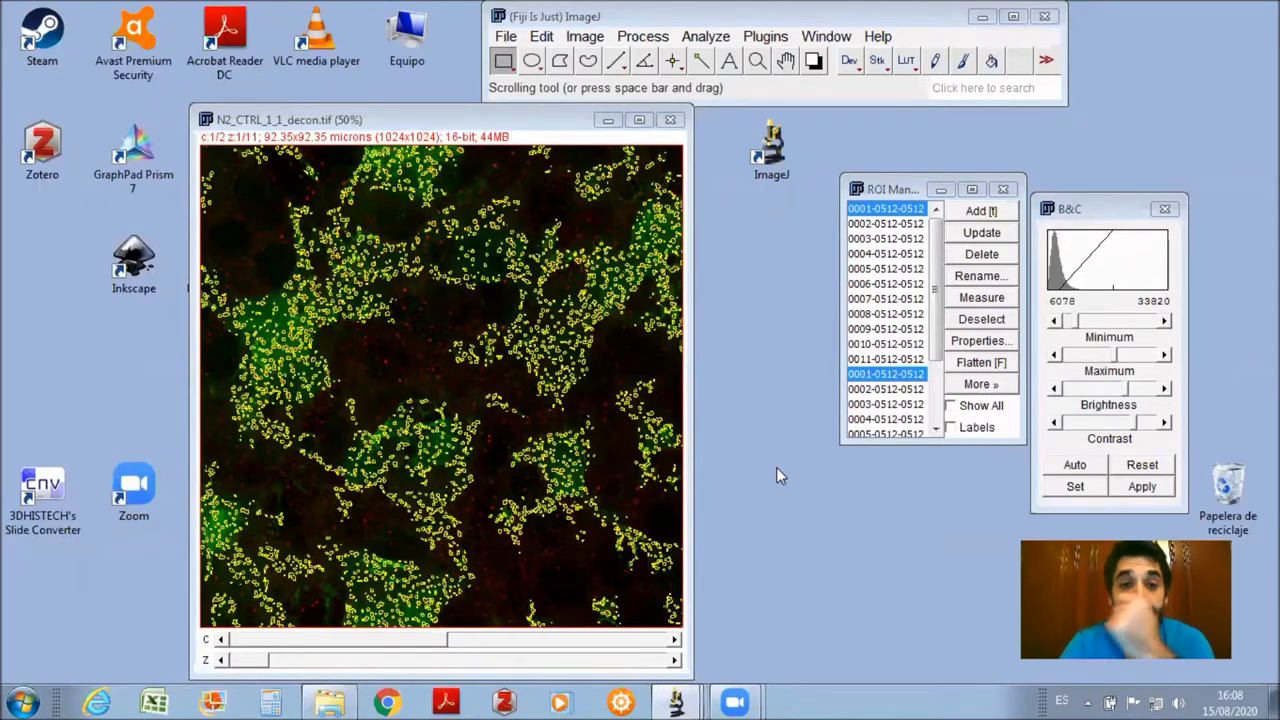
# - Clear the current ROIs and load the microglia ROI set N2_CTRL_1_1_decon.zip from the n1 ROIsMicroglia folder
pyautogui.click(1003, 189)
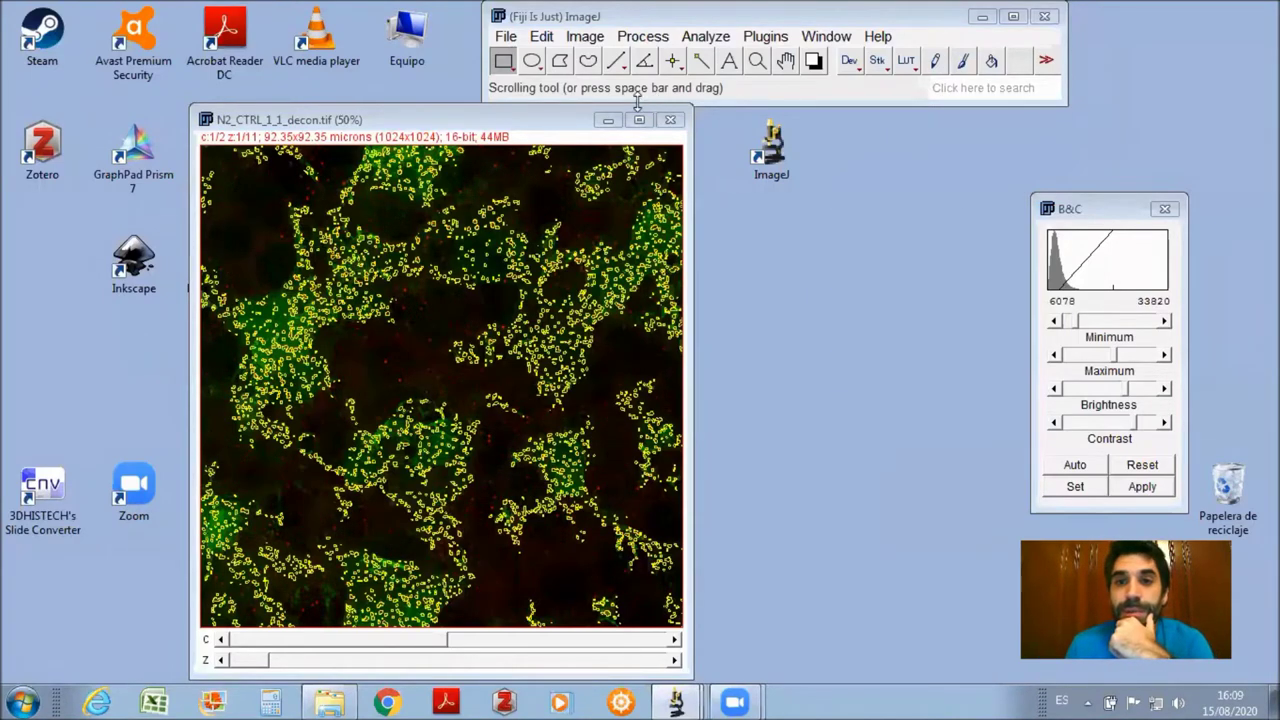
pyautogui.click(592, 222)
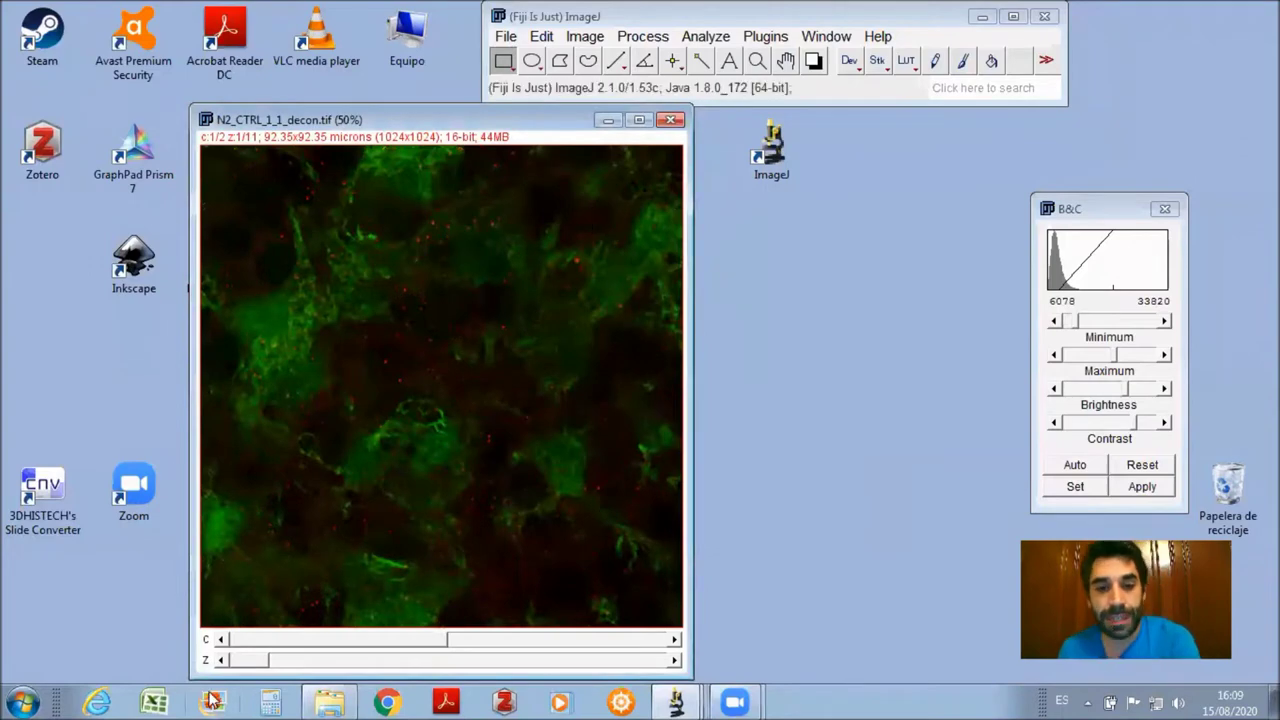
pyautogui.click(330, 703)
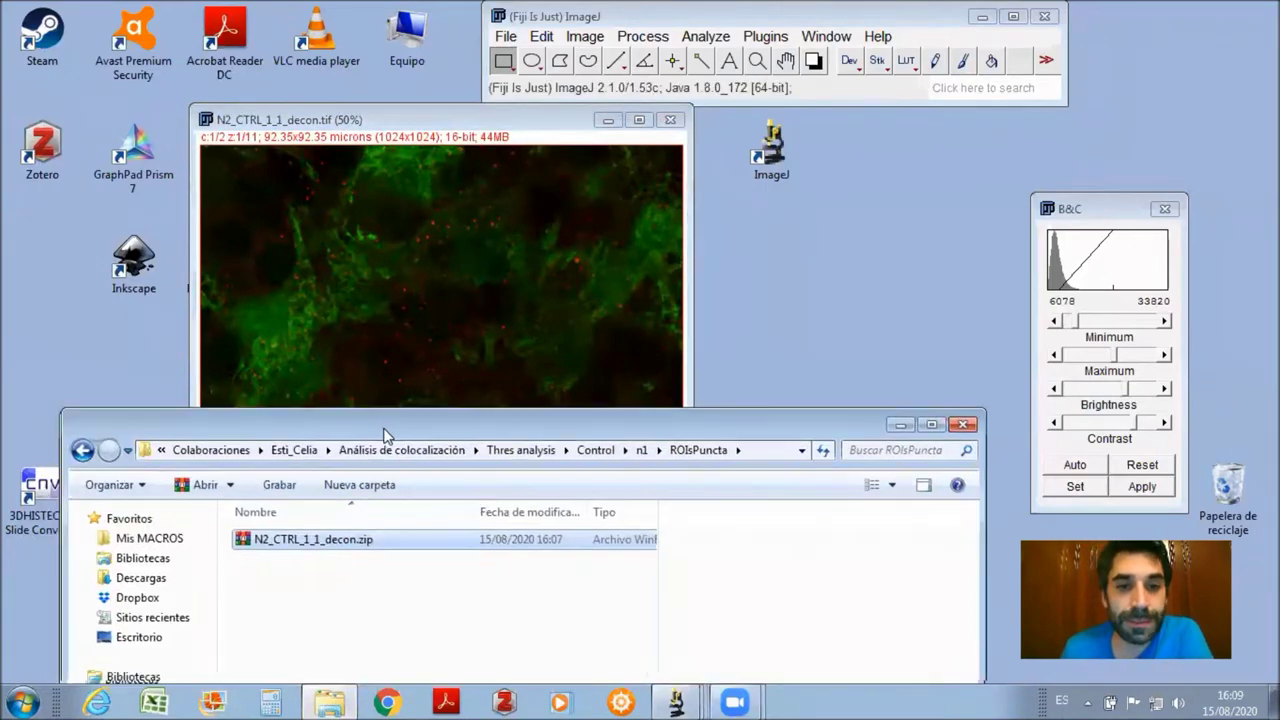
pyautogui.click(311, 347)
pyautogui.moveTo(520, 321); pyautogui.dragTo(742, 273)
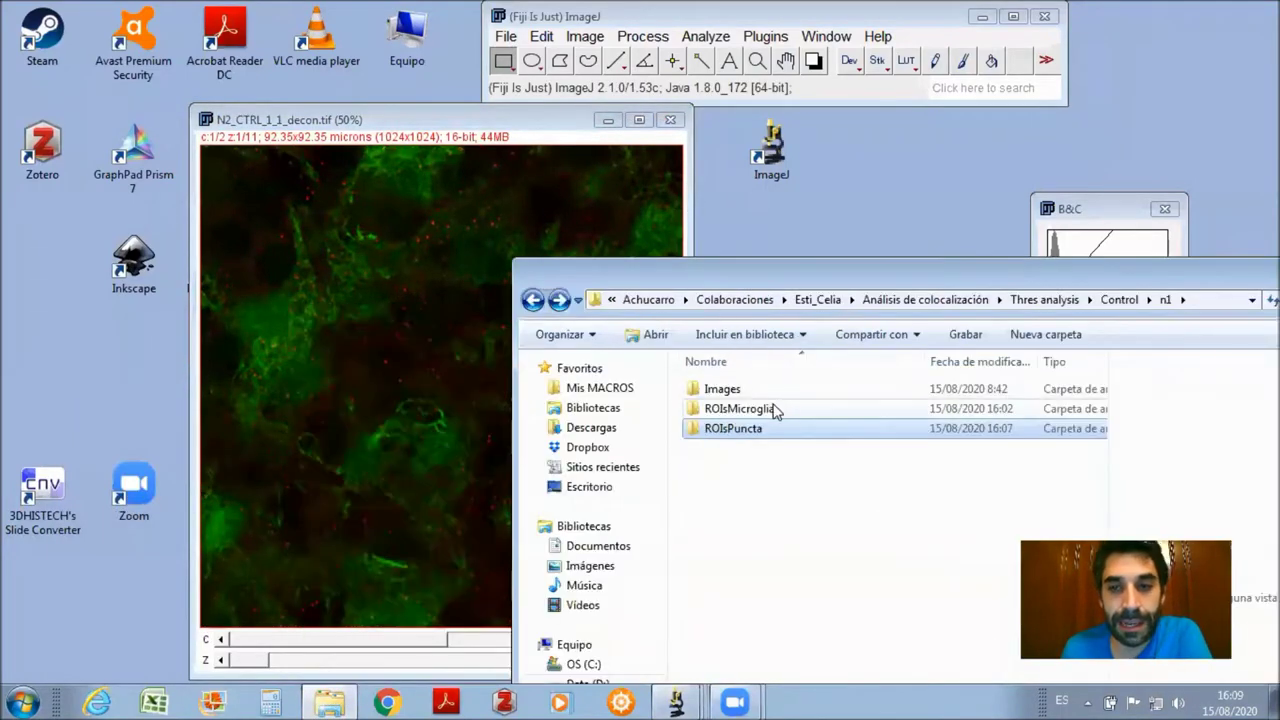
pyautogui.moveTo(767, 413); pyautogui.dragTo(770, 90)
pyautogui.doubleClick(755, 418)
# - Review the microglia ROIs slice by slice on the N2_CTRL_1_1_decon.tif stack and return to the first one
pyautogui.click(875, 209)
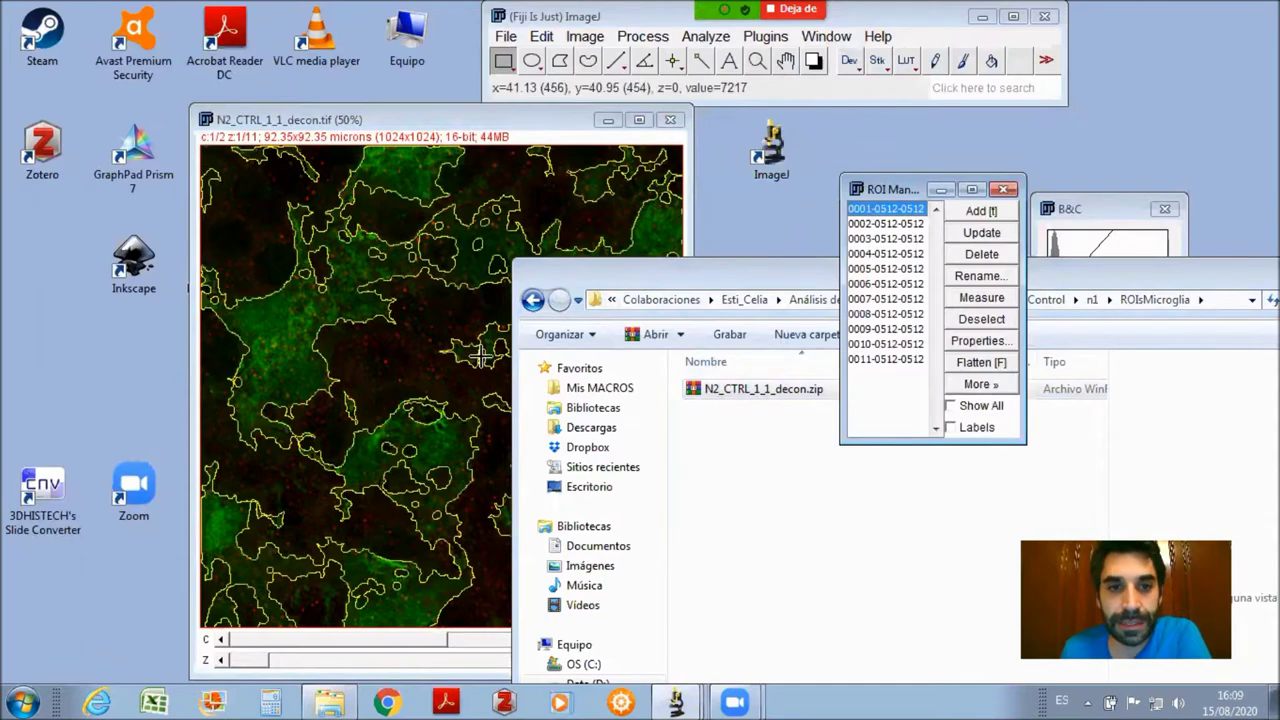
pyautogui.moveTo(760, 275); pyautogui.dragTo(1061, 452)
pyautogui.click(879, 224)
pyautogui.click(882, 238)
pyautogui.click(884, 253)
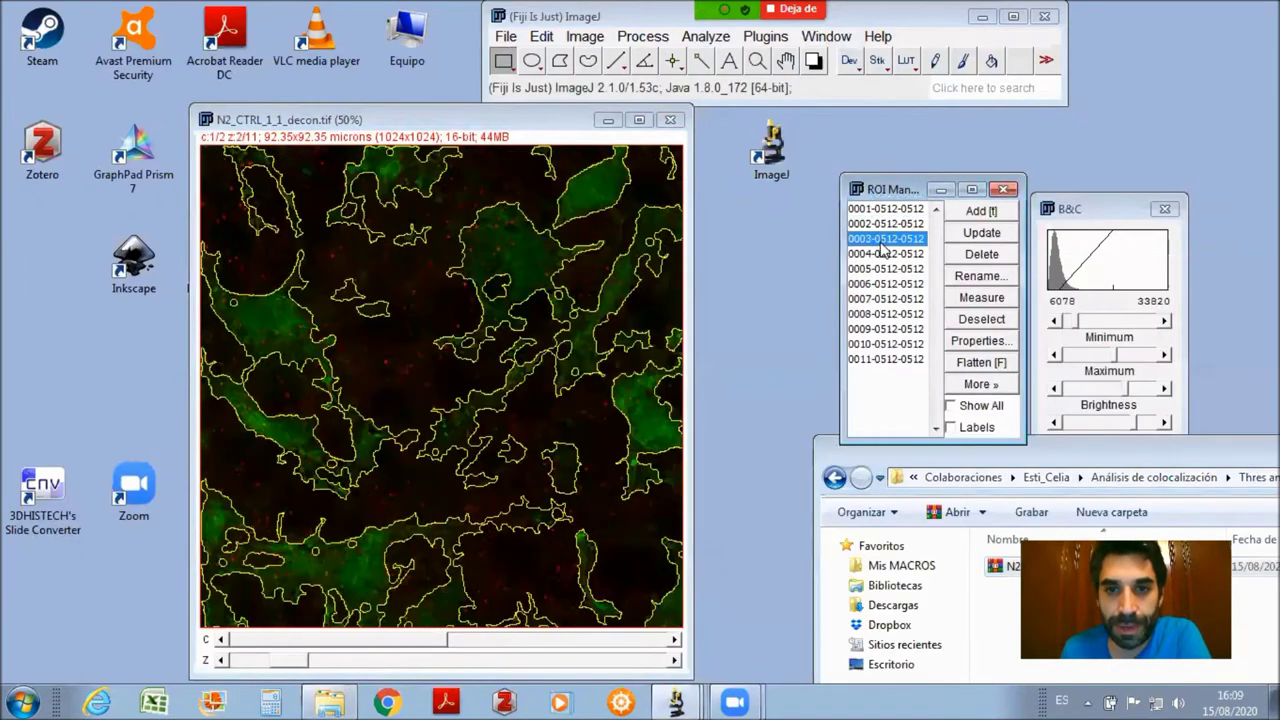
pyautogui.click(885, 268)
pyautogui.click(886, 283)
pyautogui.click(888, 298)
pyautogui.press('Down')
pyautogui.press('Down')
pyautogui.press('Down')
pyautogui.press('Down')
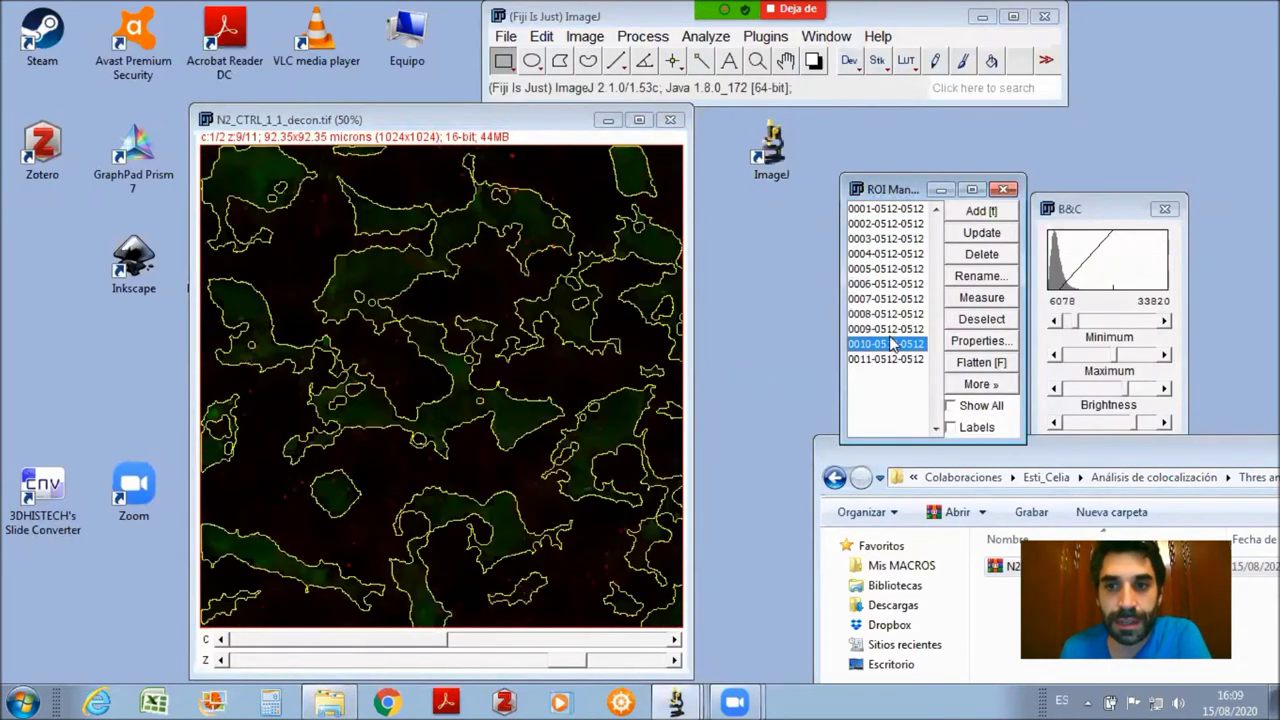
pyautogui.press('Home')
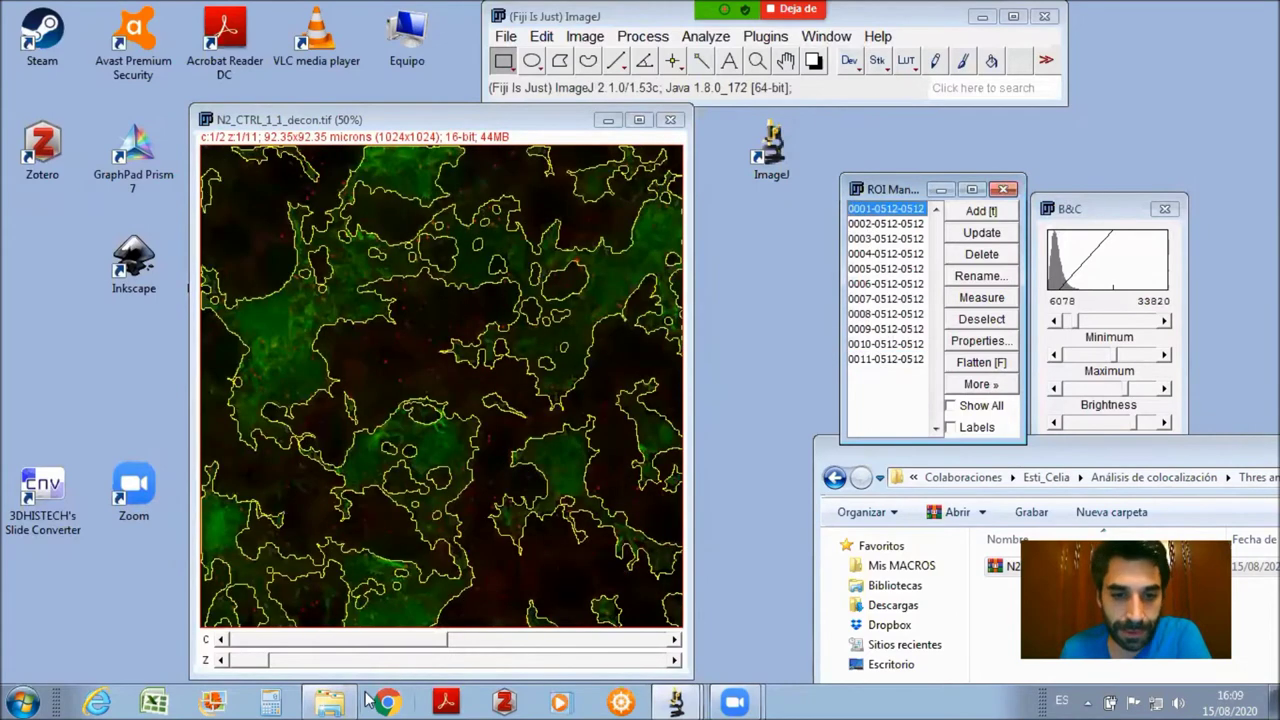
# - View the macro files in the "ROIs based Coloc Analizer" folder inside Análisis de colocalización's macros folder
pyautogui.click(336, 700)
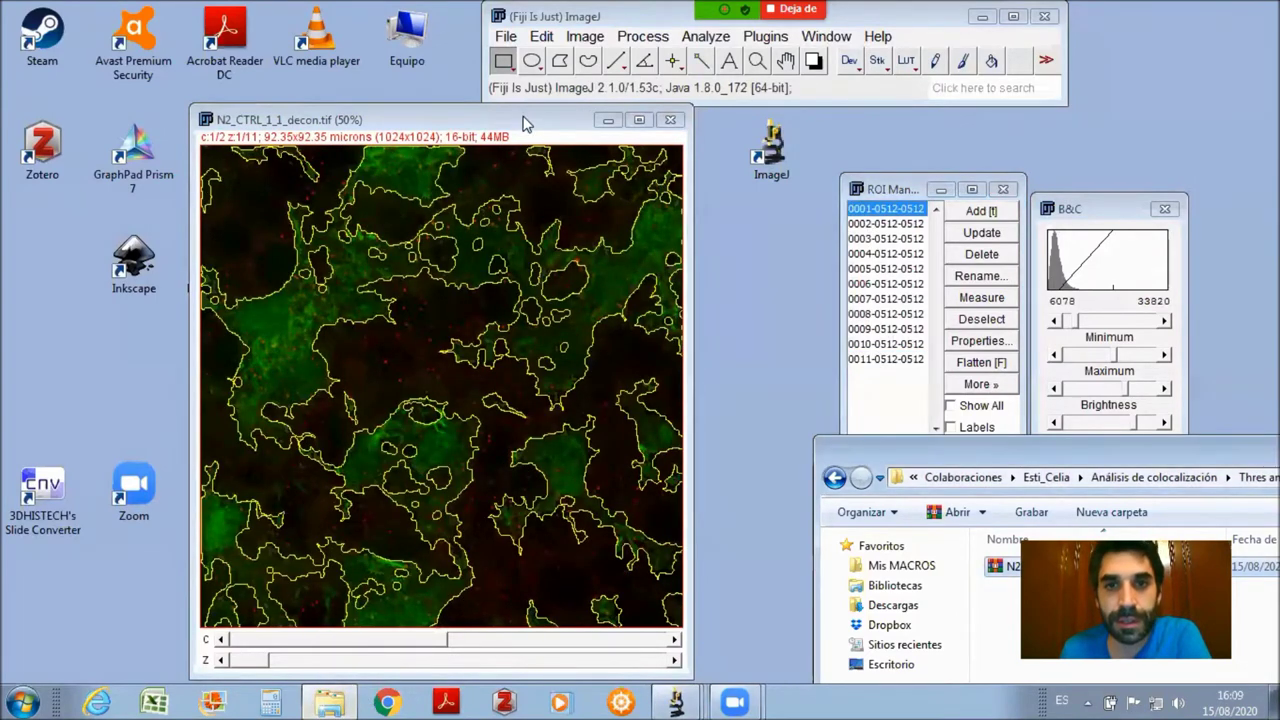
pyautogui.moveTo(528, 119); pyautogui.dragTo(448, 272)
pyautogui.doubleClick(597, 152)
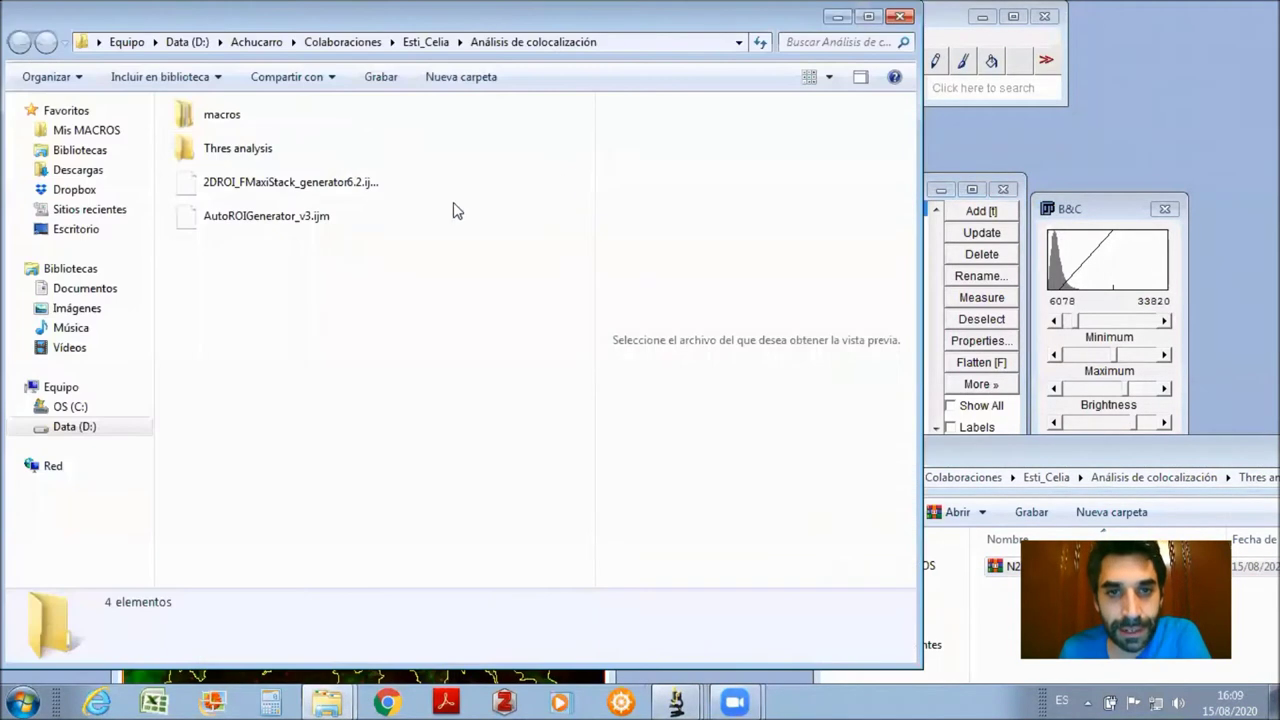
pyautogui.doubleClick(240, 150)
pyautogui.click(19, 42)
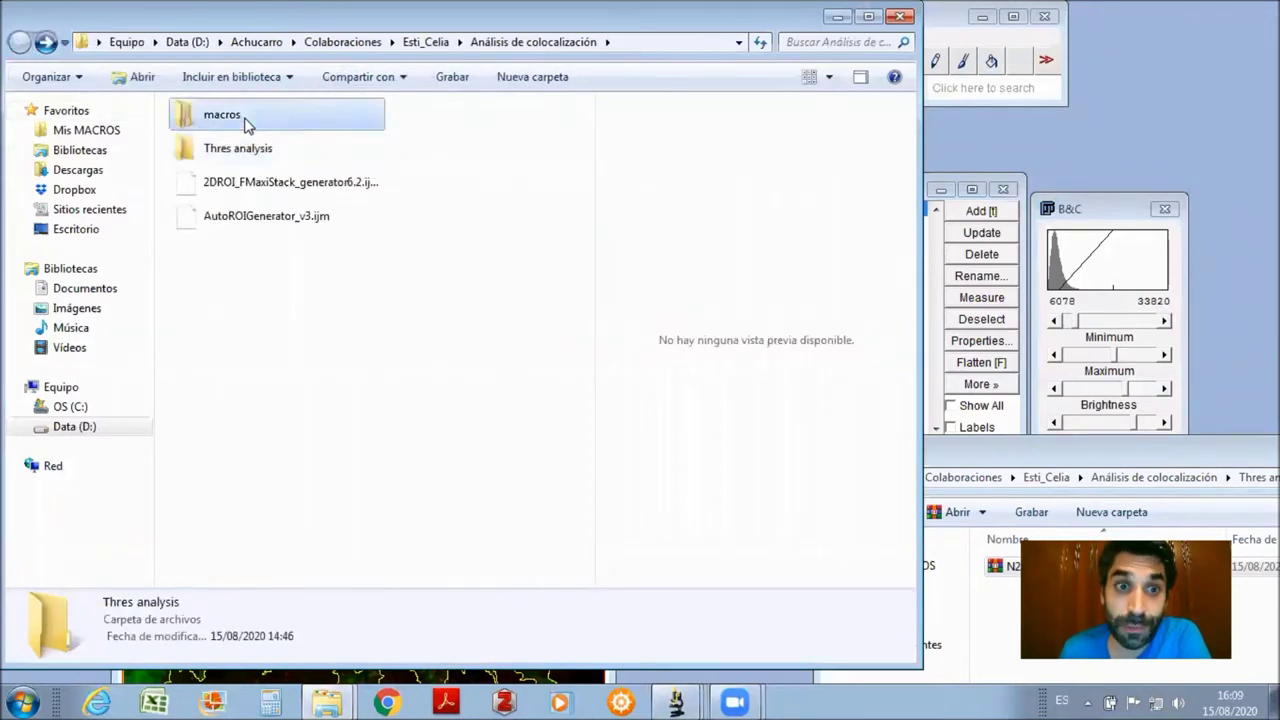
pyautogui.doubleClick(244, 128)
pyautogui.doubleClick(228, 155)
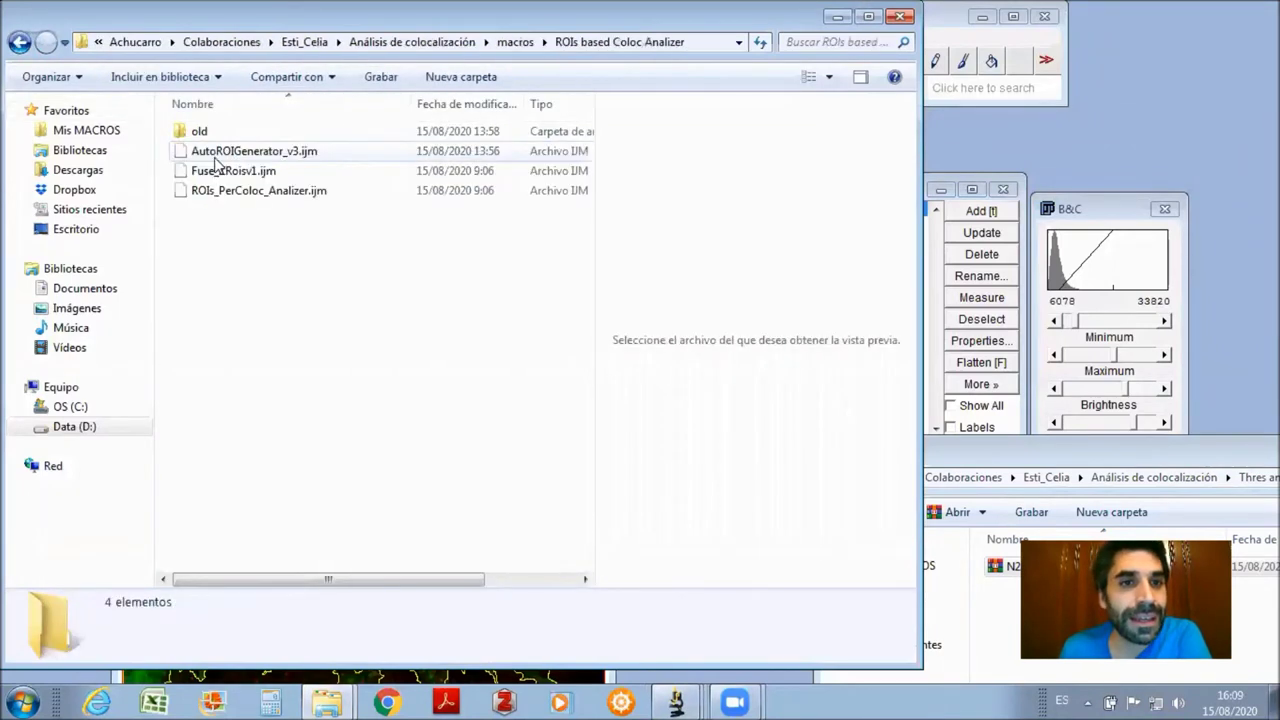
pyautogui.doubleClick(390, 14)
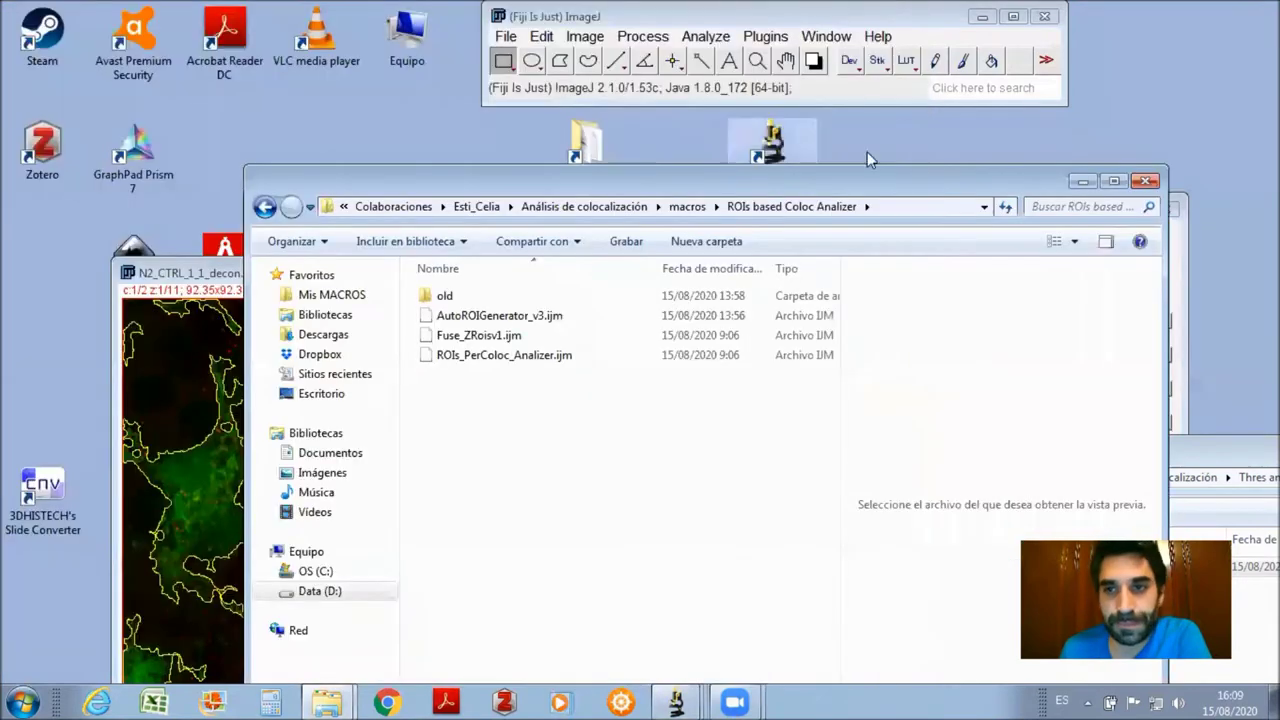
pyautogui.click(1088, 190)
# - Load the puncta ROI set N2_CTRL_1_1_decon.zip from the ROIsPuncta folder alongside the microglia ROIs
pyautogui.moveTo(414, 275); pyautogui.dragTo(372, 109)
pyautogui.moveTo(822, 458); pyautogui.dragTo(624, 275)
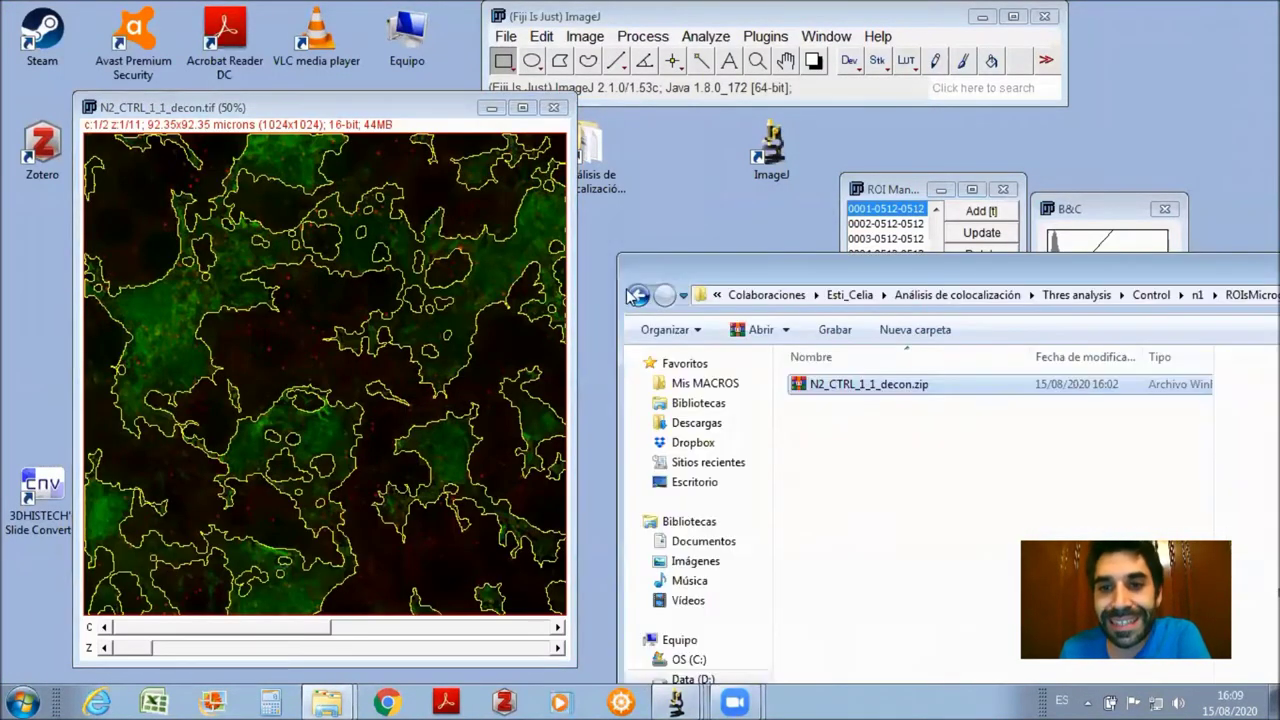
pyautogui.click(637, 297)
pyautogui.doubleClick(826, 429)
pyautogui.moveTo(829, 385); pyautogui.dragTo(718, 92)
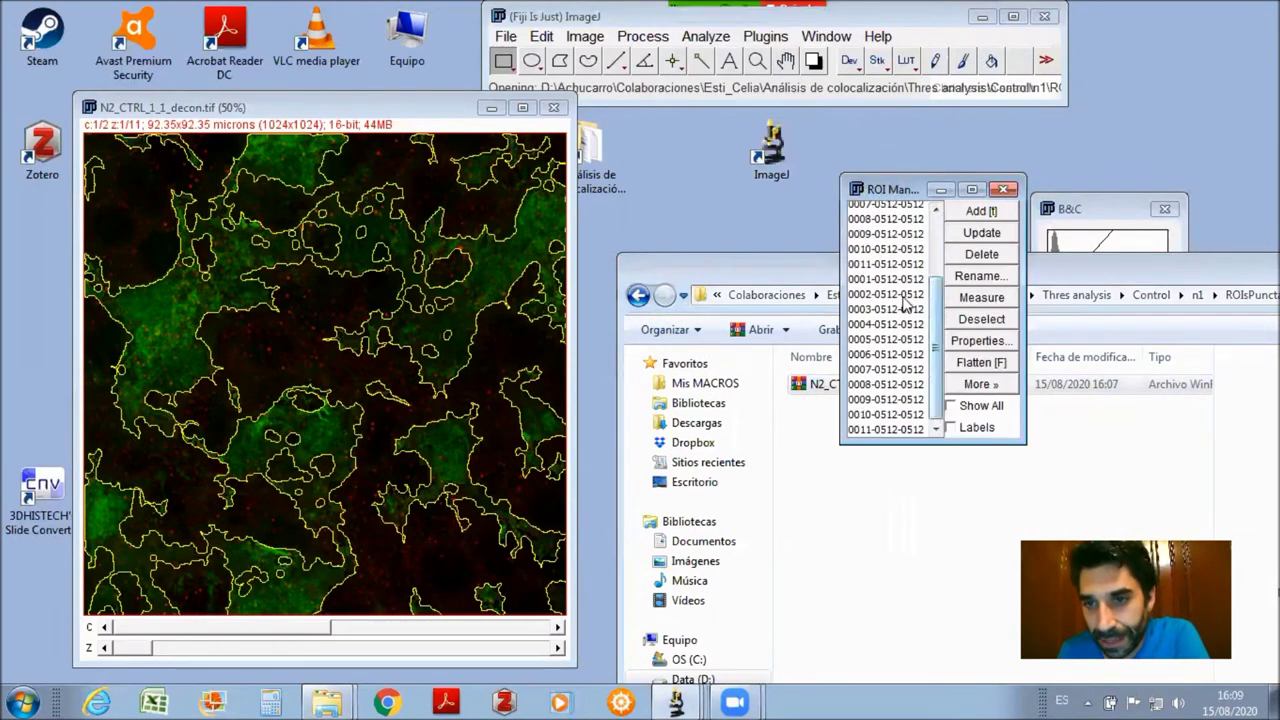
# - Examine the first puncta ROI up close to see how its outlines fit the red puncta
pyautogui.click(886, 279)
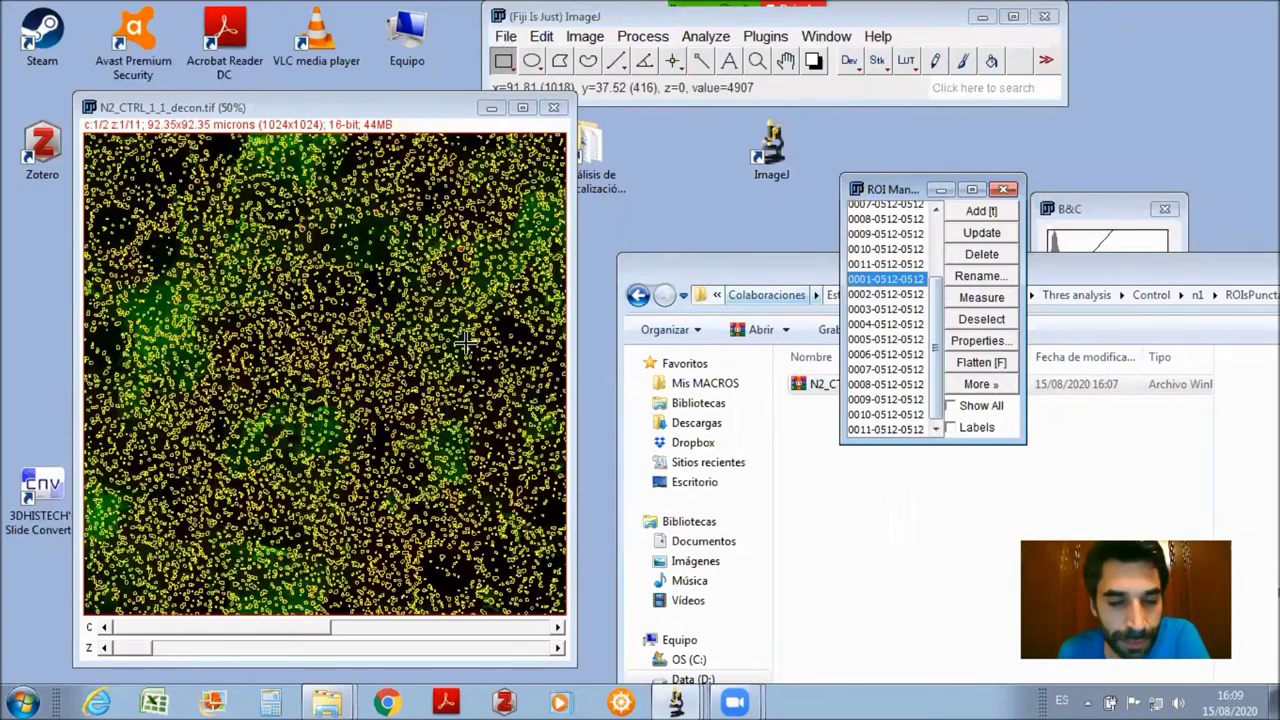
pyautogui.click(757, 62)
pyautogui.click(257, 291)
pyautogui.click(263, 343)
pyautogui.click(378, 458)
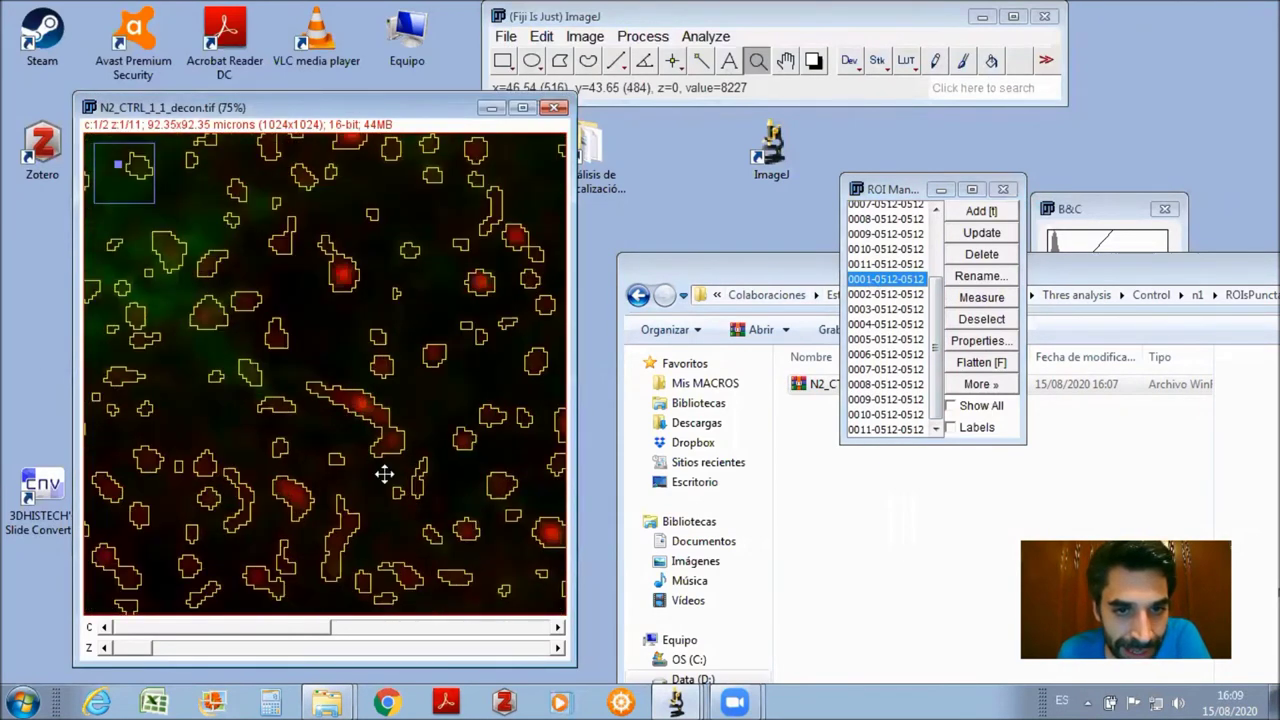
pyautogui.click(362, 434)
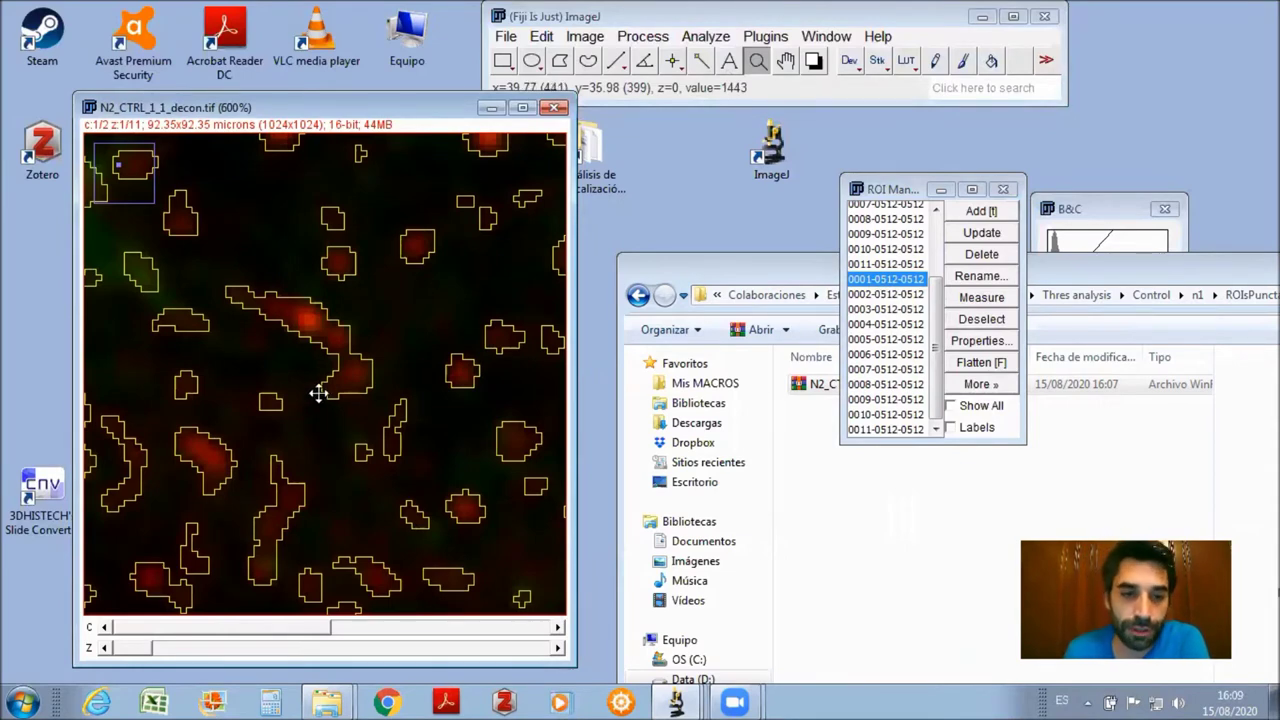
pyautogui.rightClick(302, 423)
pyautogui.rightClick(302, 423)
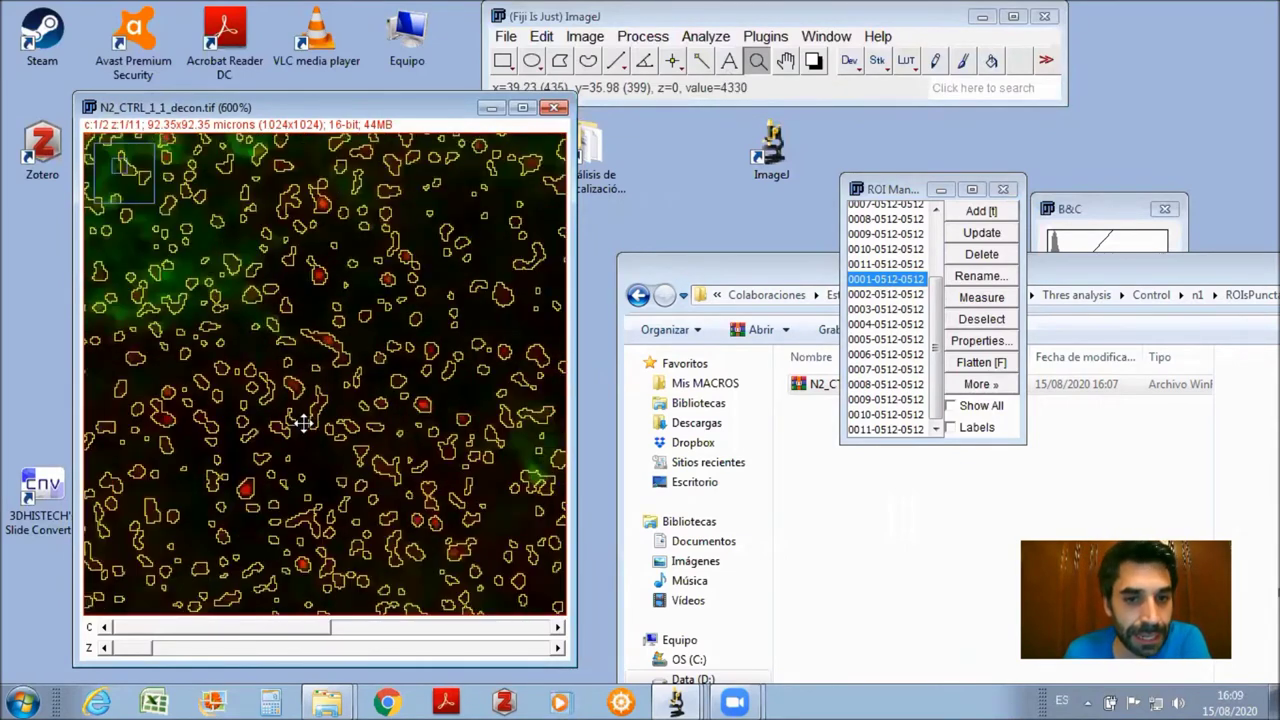
pyautogui.scroll(-3, 371, 571)
pyautogui.scroll(-5, 360, 268)
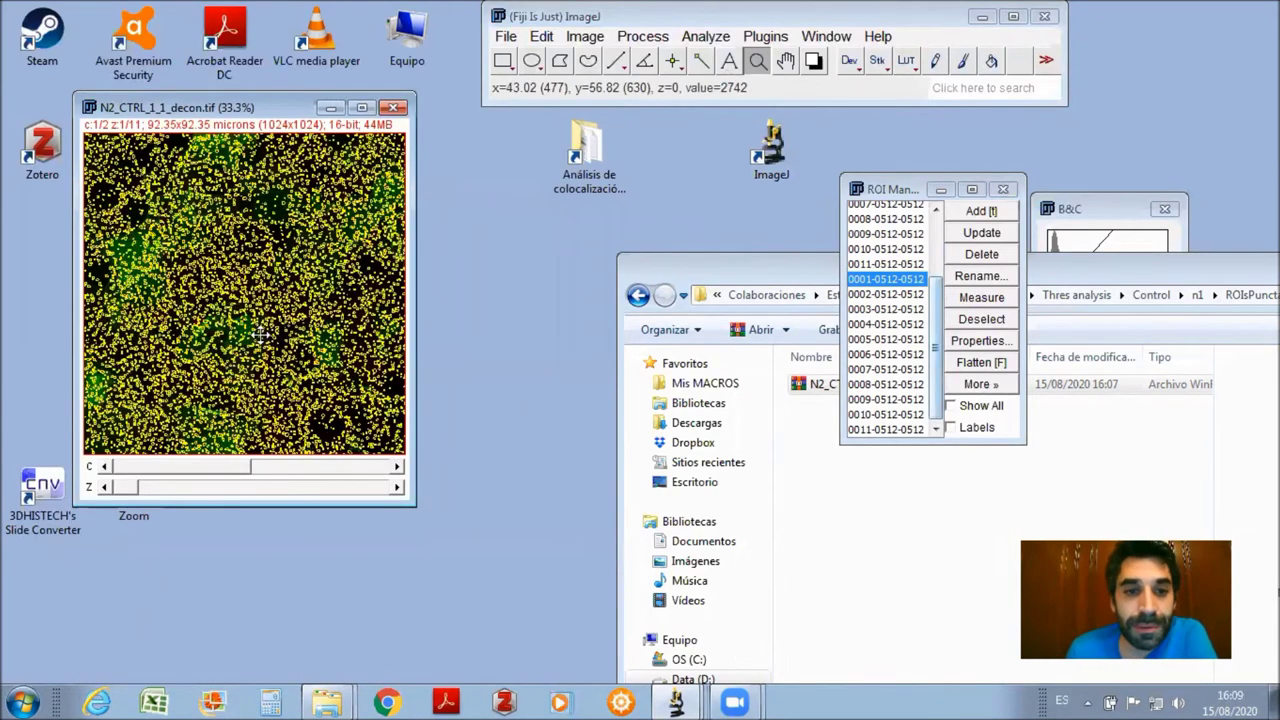
pyautogui.scroll(1, 261, 333)
# - Intersect the first microglia ROI with the first puncta ROI using AND, and add the result to the ROI list
pyautogui.click(932, 222)
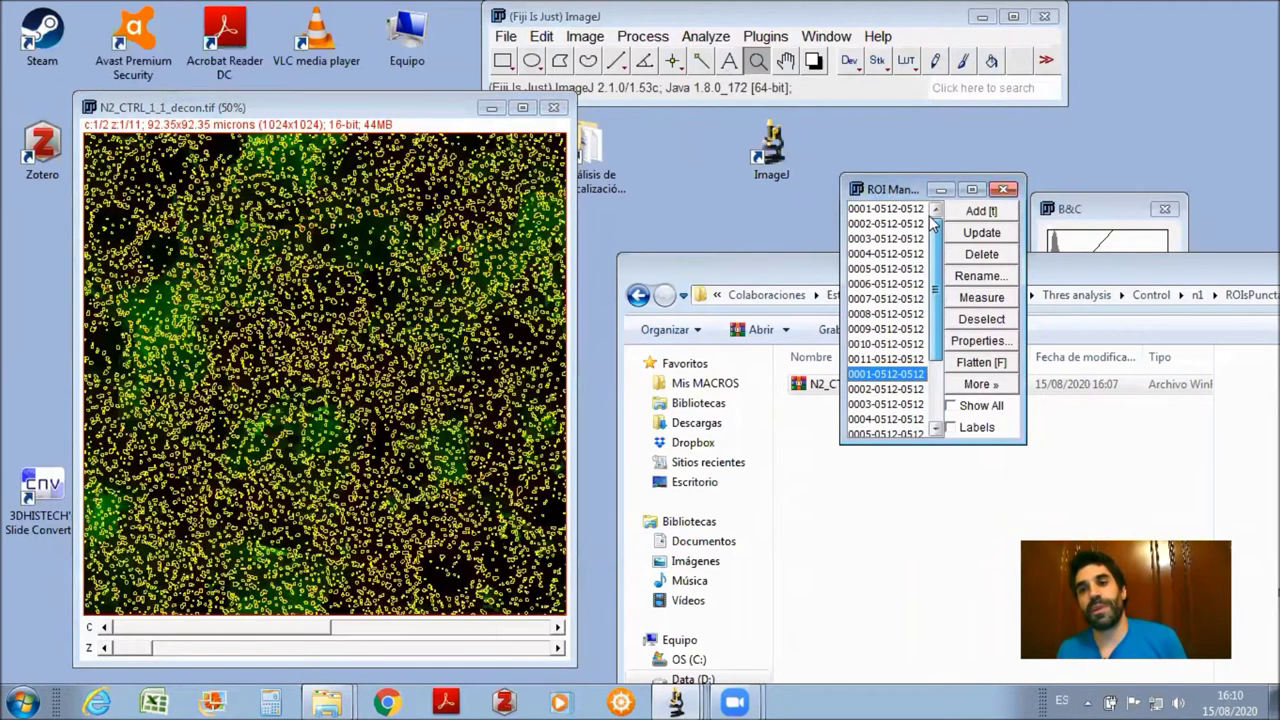
pyautogui.click(905, 212)
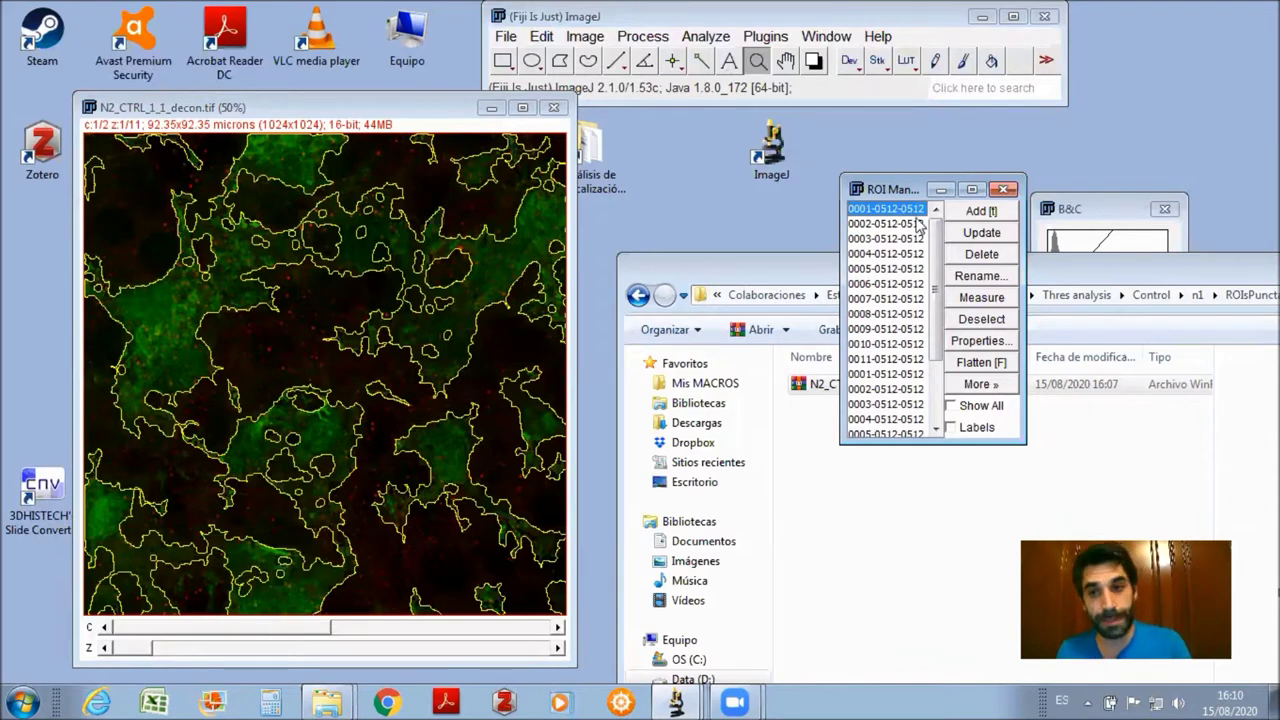
pyautogui.click(901, 378)
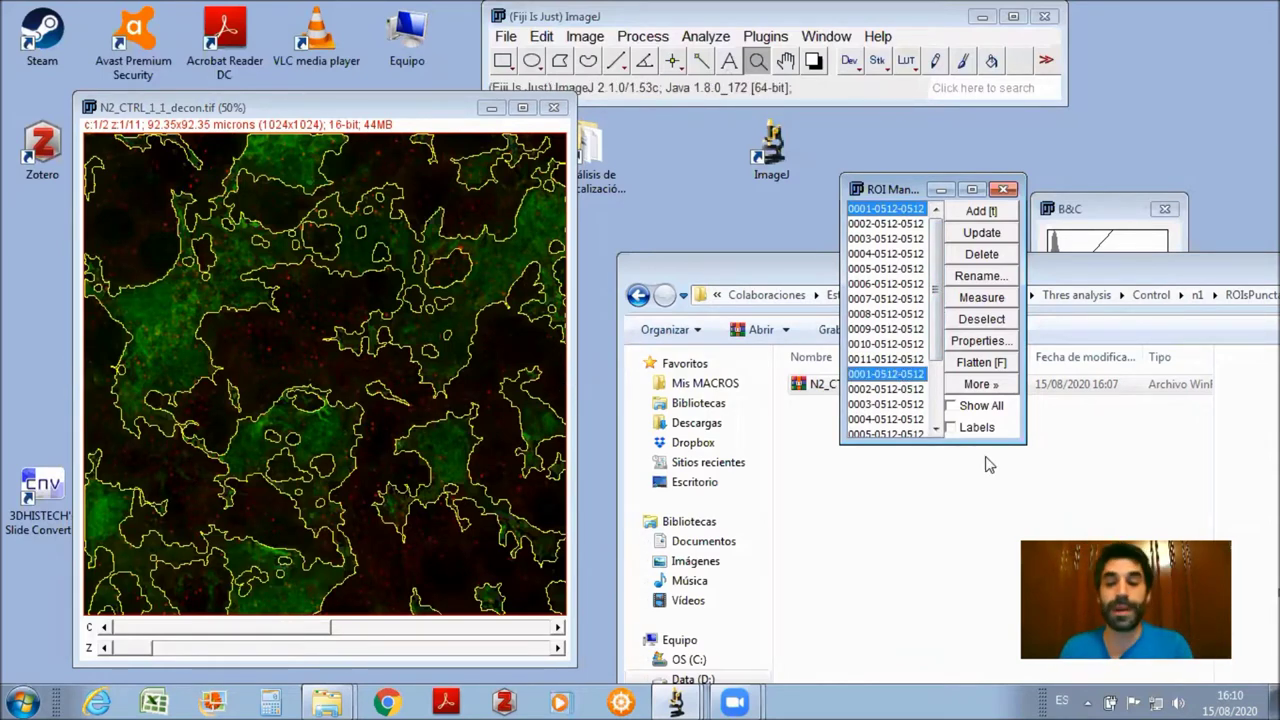
pyautogui.click(980, 388)
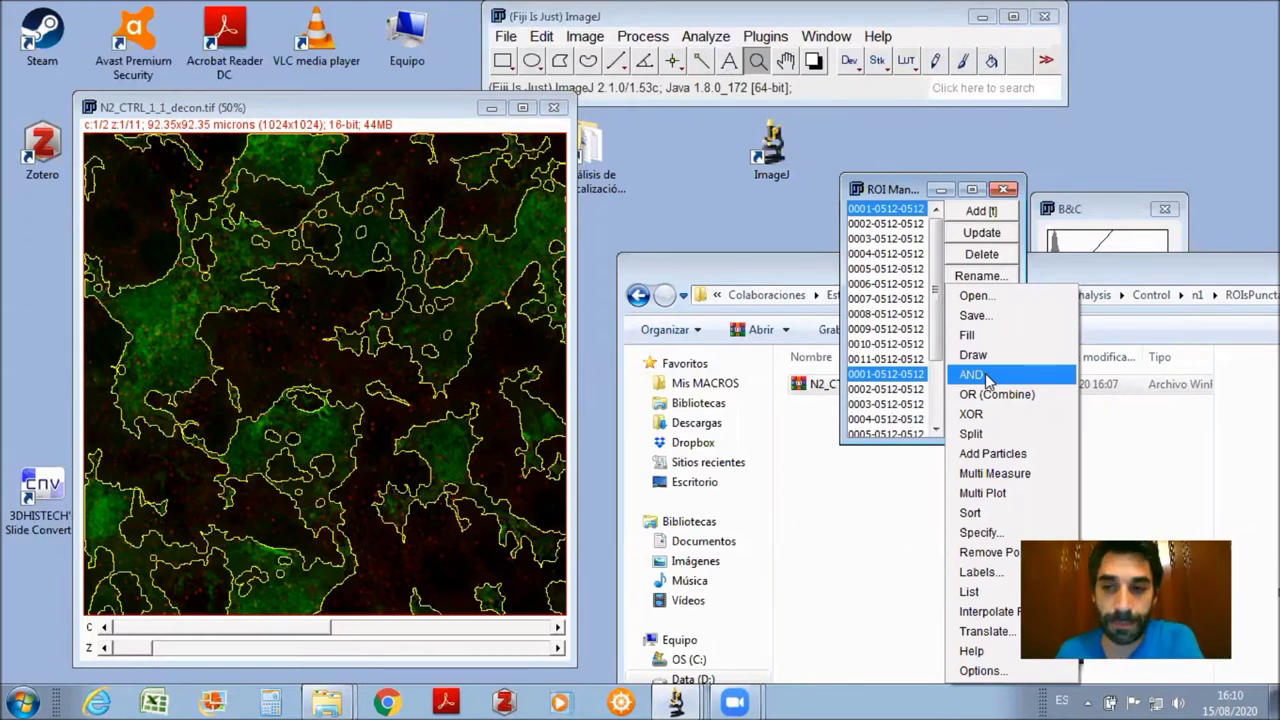
pyautogui.click(986, 376)
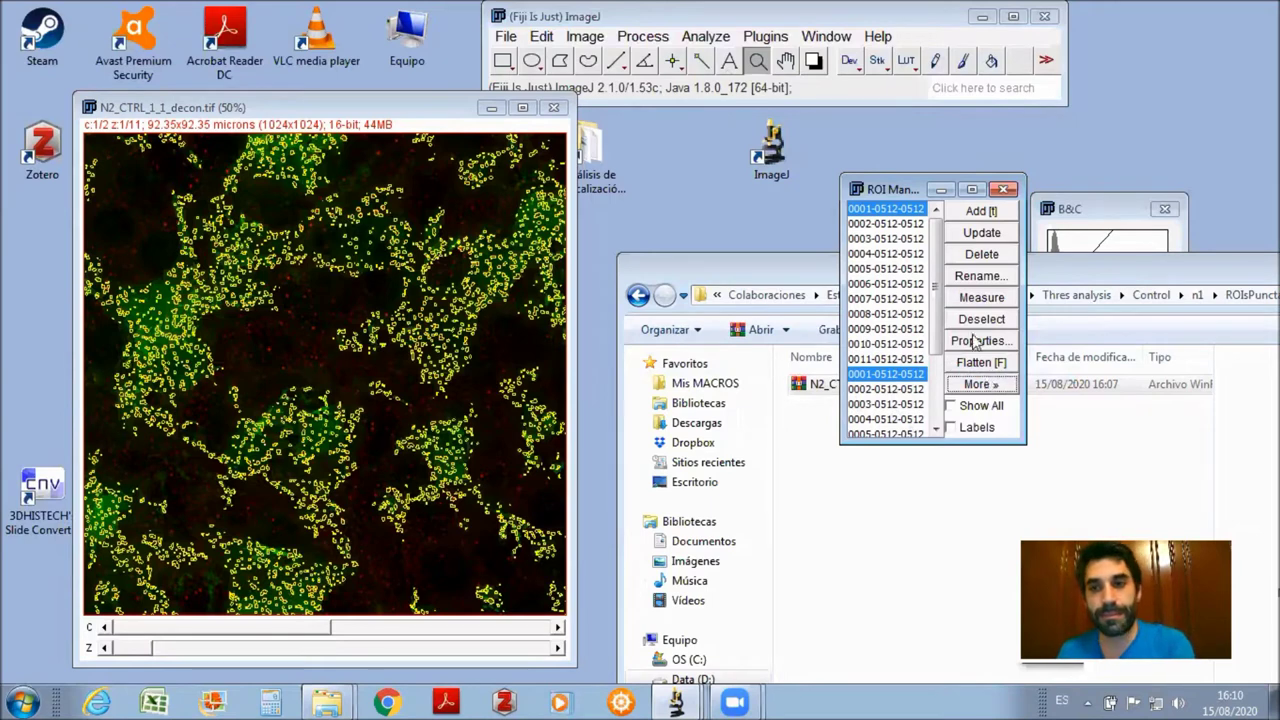
pyautogui.scroll(-5, 900, 330)
pyautogui.click(918, 429)
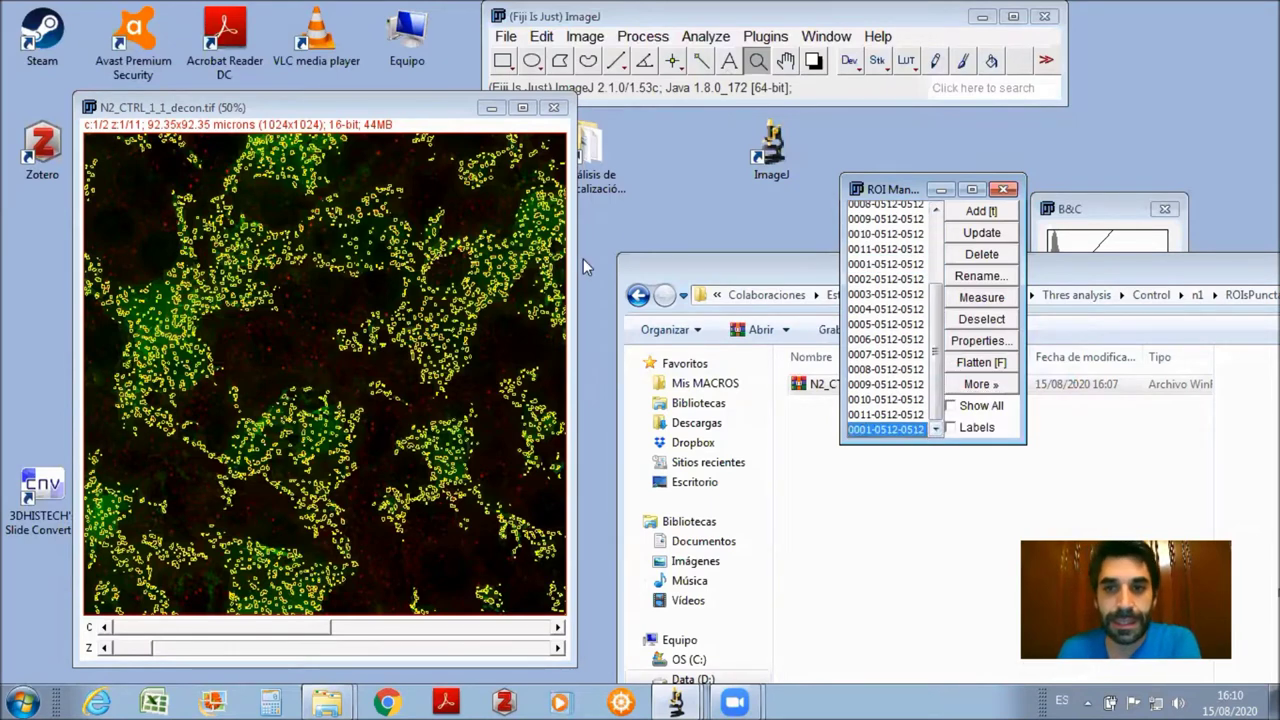
# - Delete the puncta and microglia ROIs of slices 2 to 11, keeping only the three first-slice ROIs
pyautogui.press('Up')
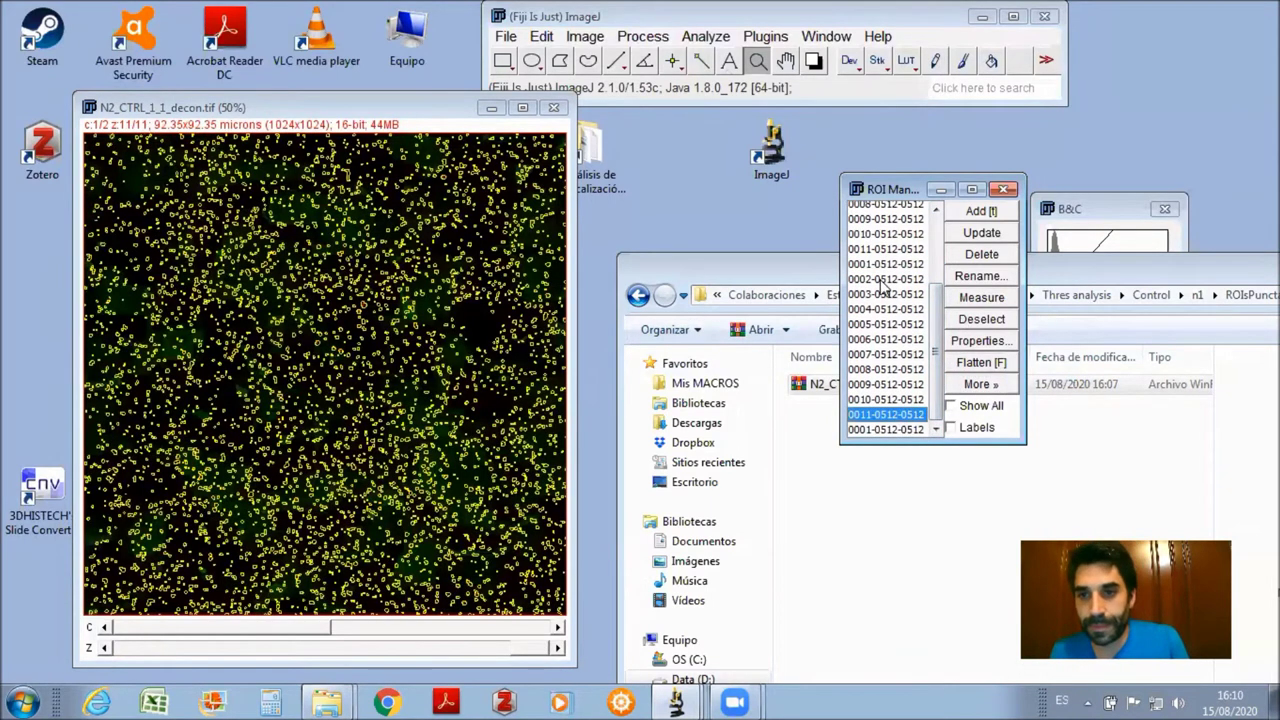
pyautogui.keyDown('shift'); pyautogui.click(884, 279); pyautogui.keyUp('shift')
pyautogui.click(981, 254)
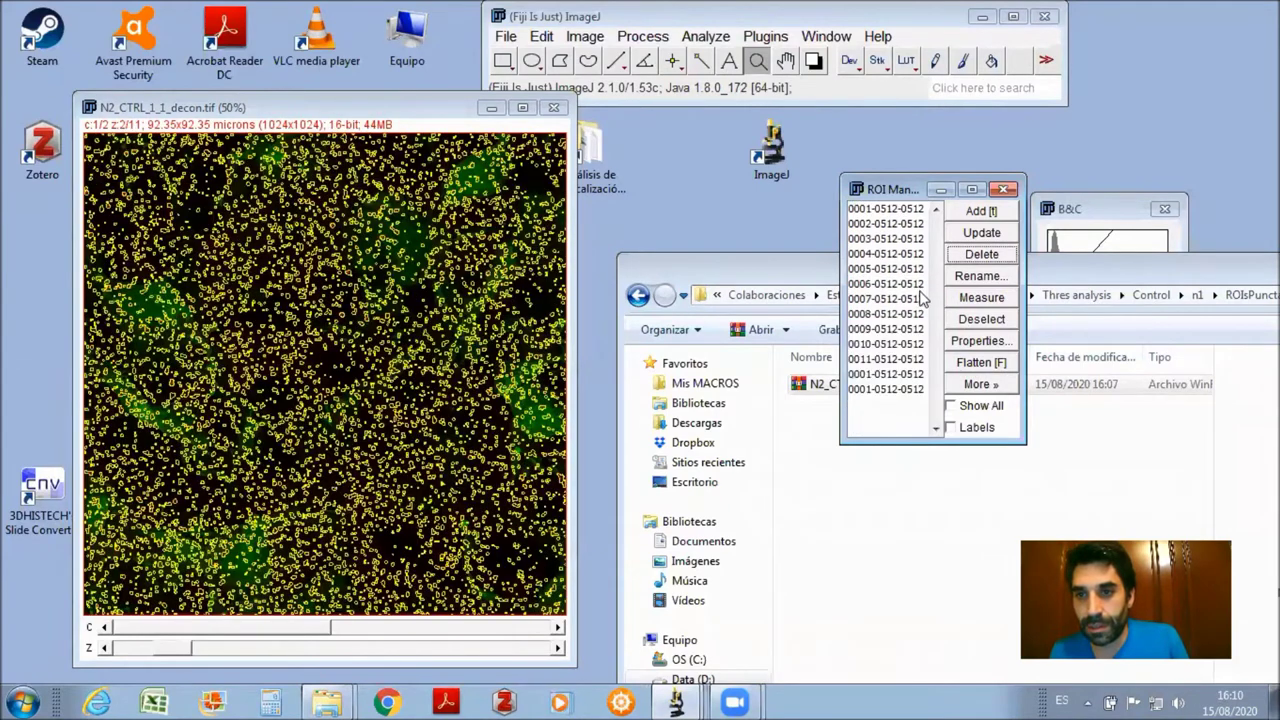
pyautogui.click(869, 226)
pyautogui.keyDown('shift'); pyautogui.click(877, 359); pyautogui.keyUp('shift')
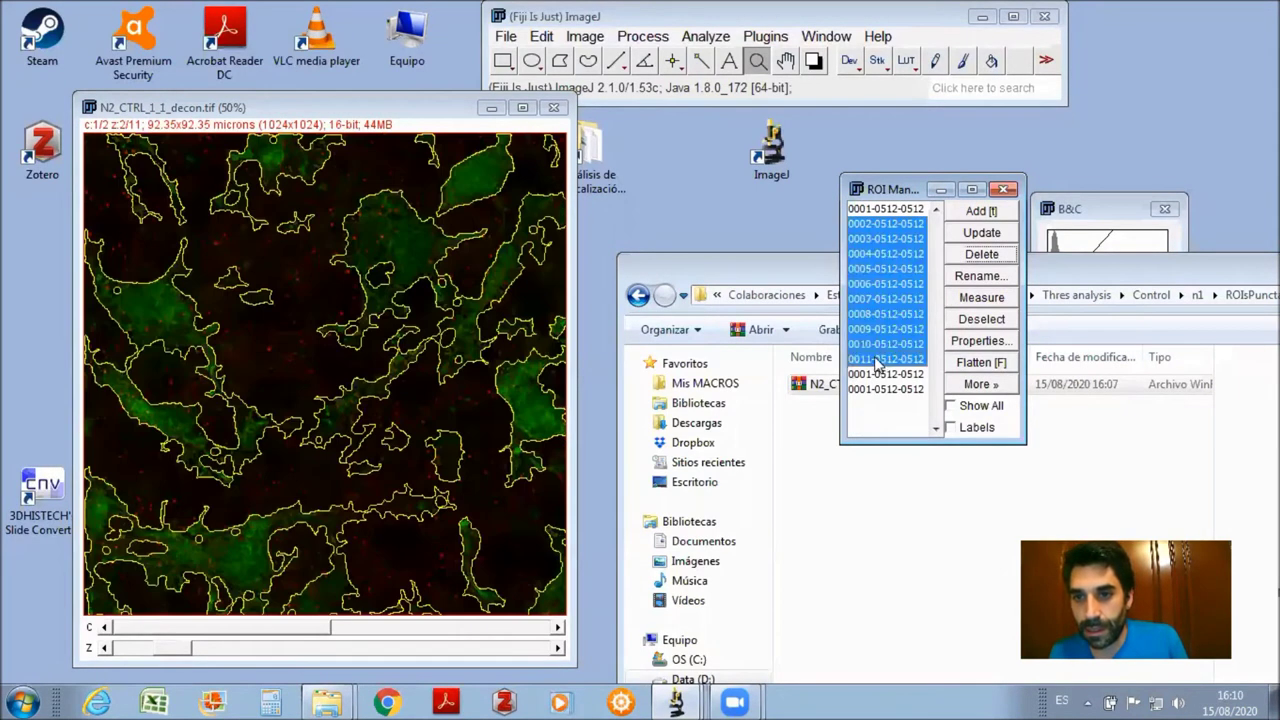
pyautogui.click(981, 254)
# - Compare the first-slice microglia, puncta and intersection ROIs on the image by displaying each in turn
pyautogui.click(874, 225)
pyautogui.click(877, 239)
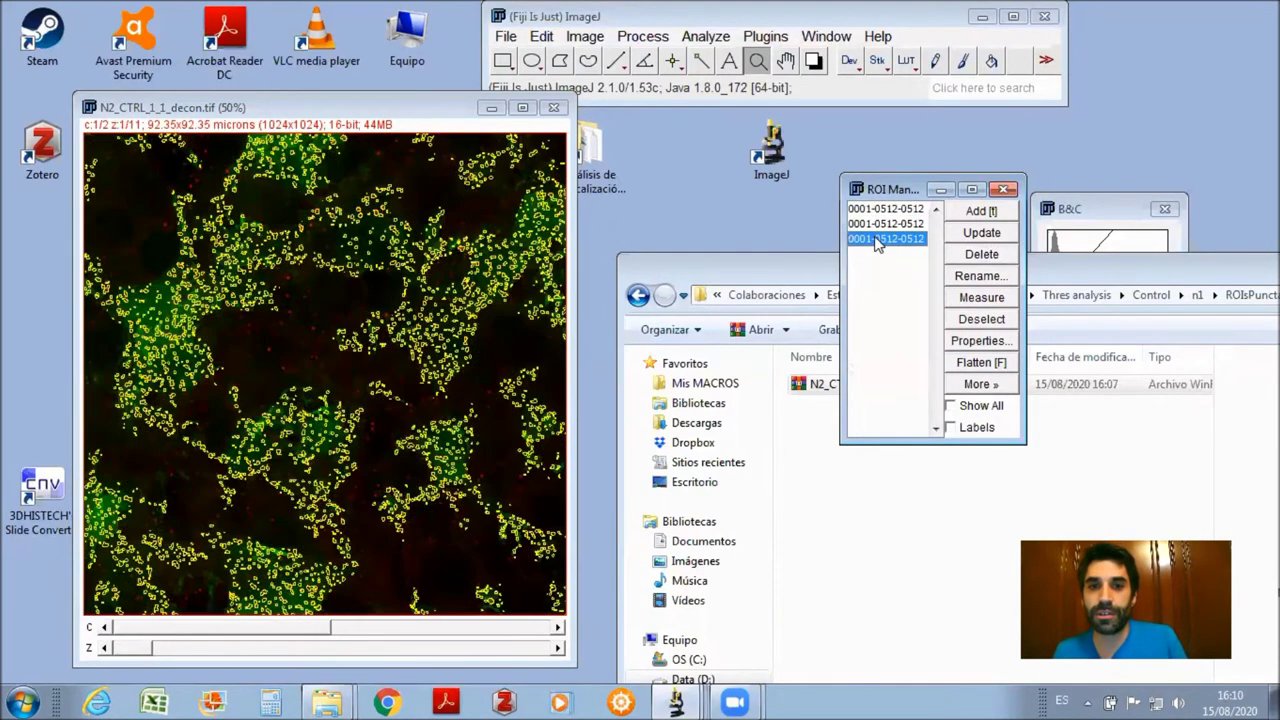
pyautogui.click(873, 210)
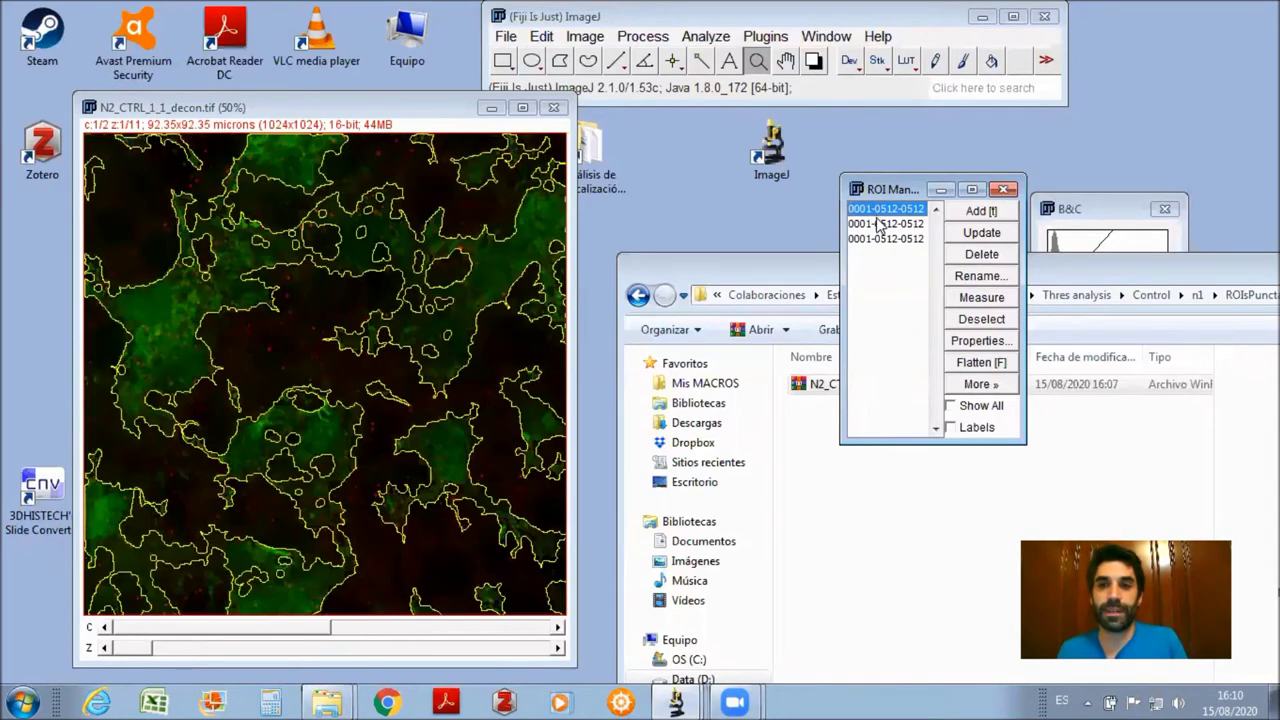
pyautogui.click(881, 228)
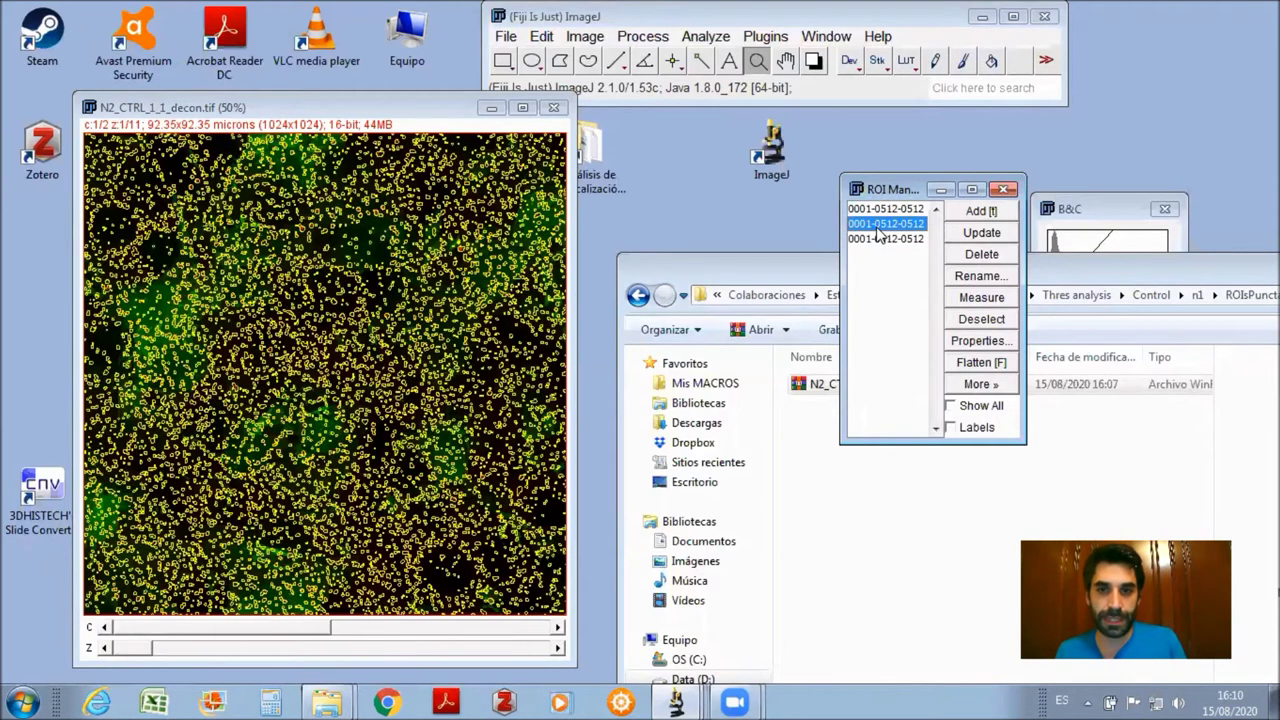
pyautogui.click(880, 240)
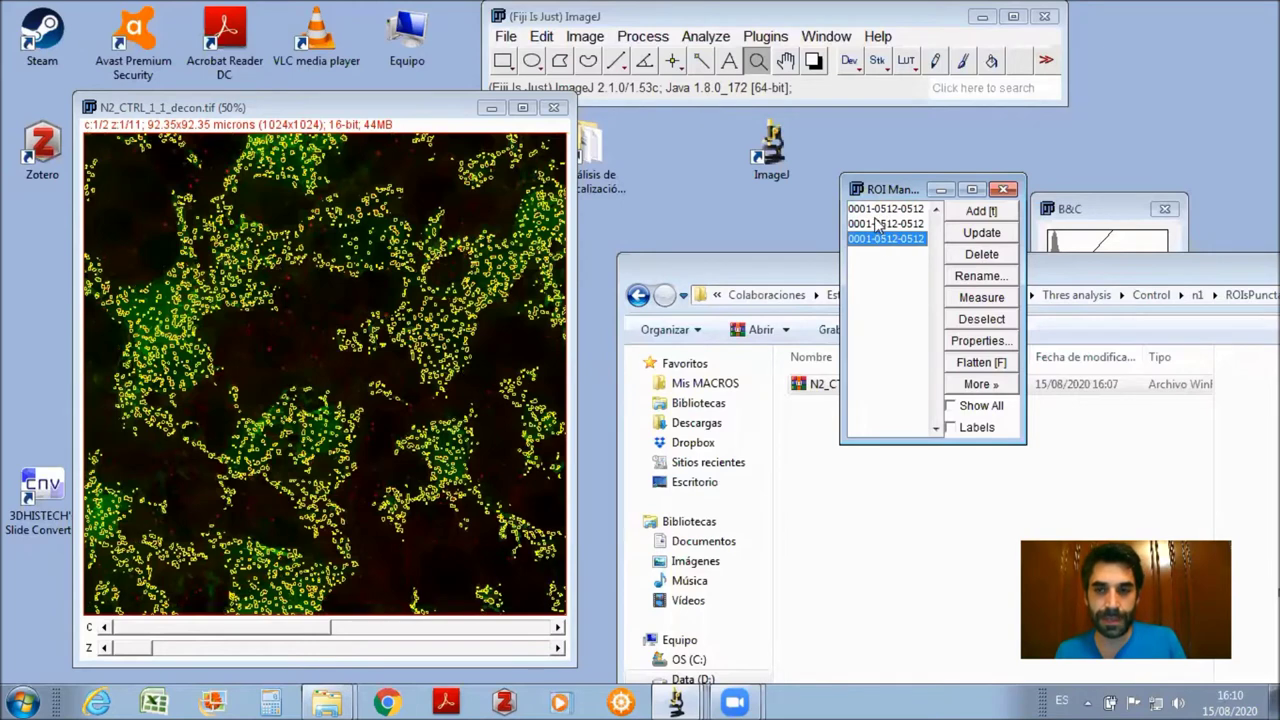
pyautogui.click(884, 225)
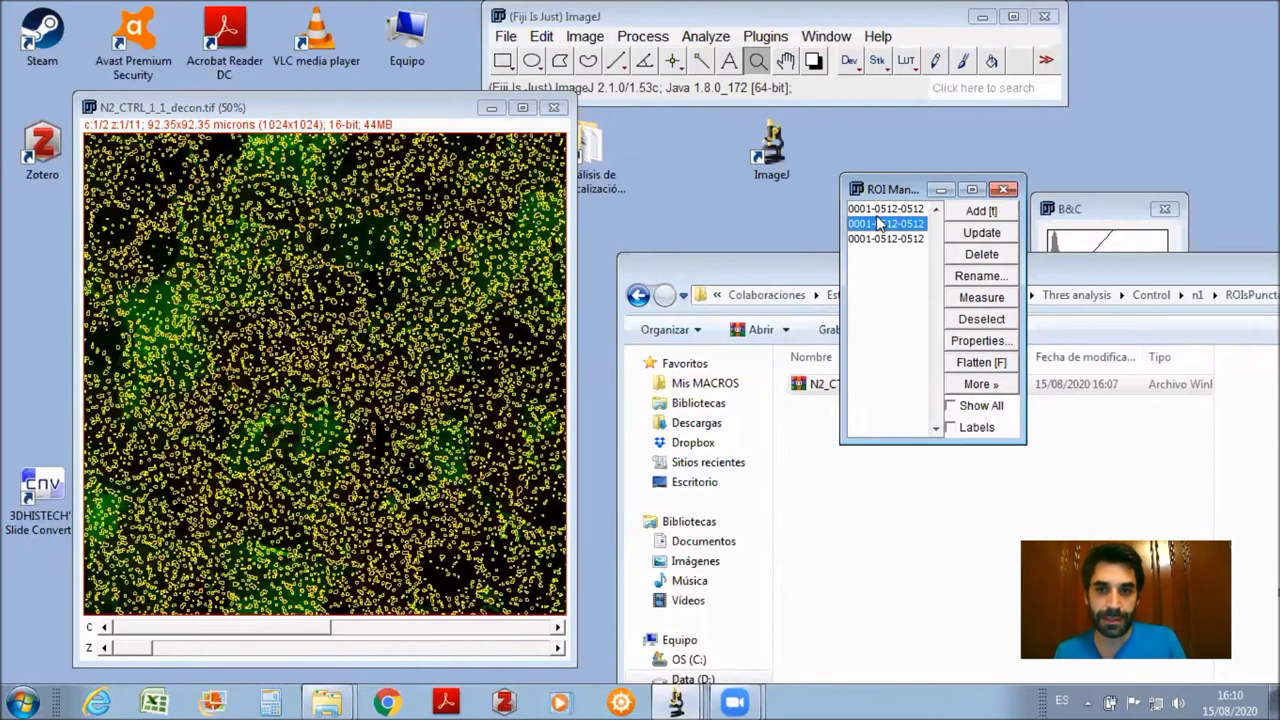
pyautogui.click(877, 210)
pyautogui.click(878, 242)
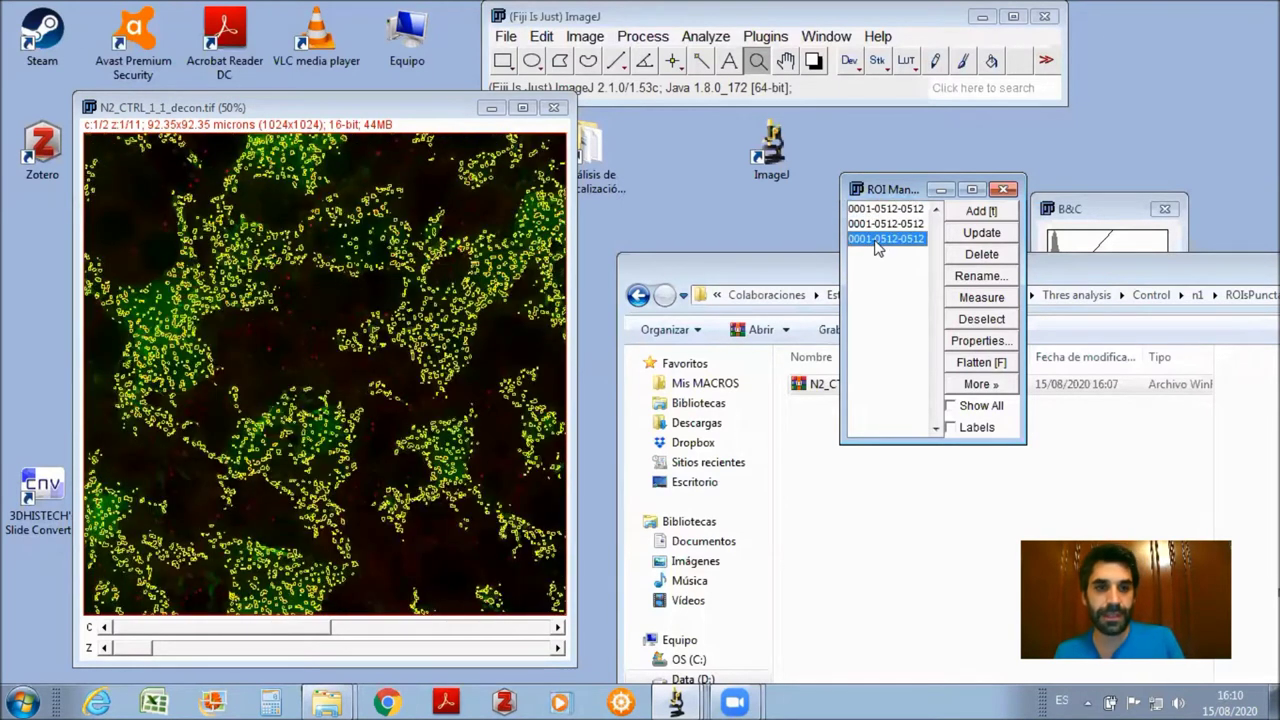
# - Deselect the ROIs and measure the areas of the first-slice microglia, puncta and intersection ROIs
pyautogui.click(962, 406)
pyautogui.click(966, 408)
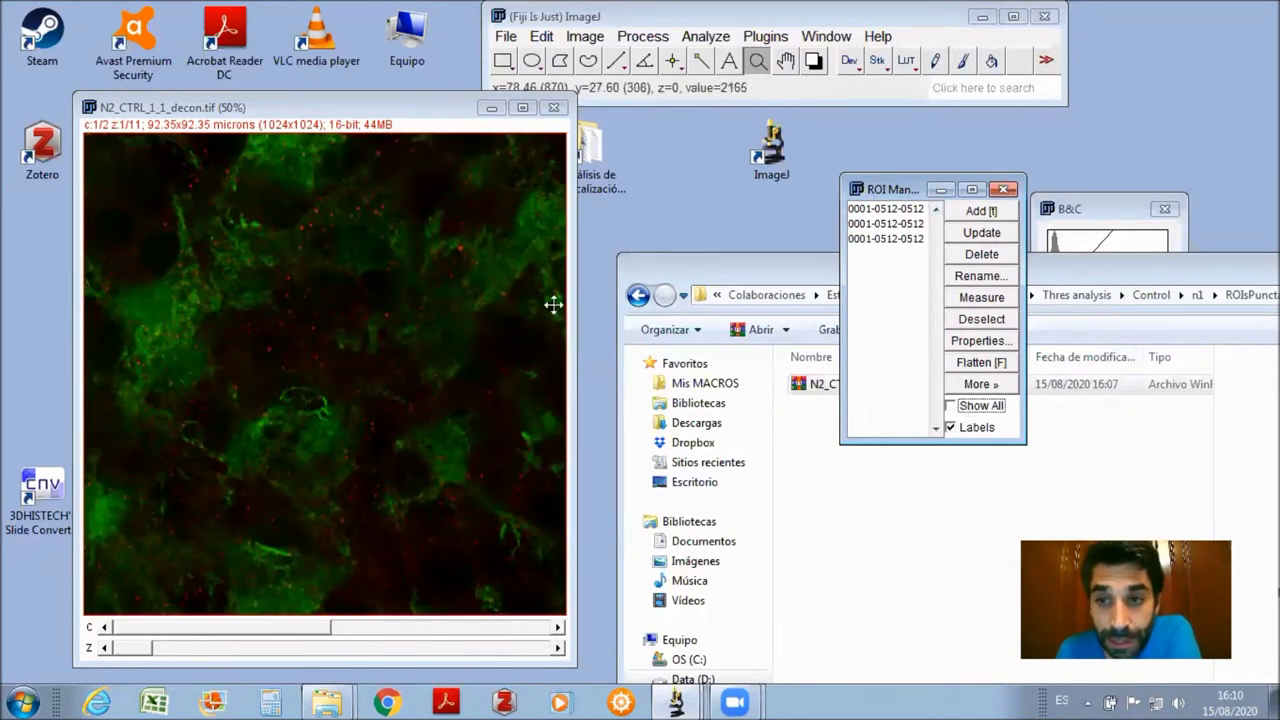
pyautogui.click(970, 303)
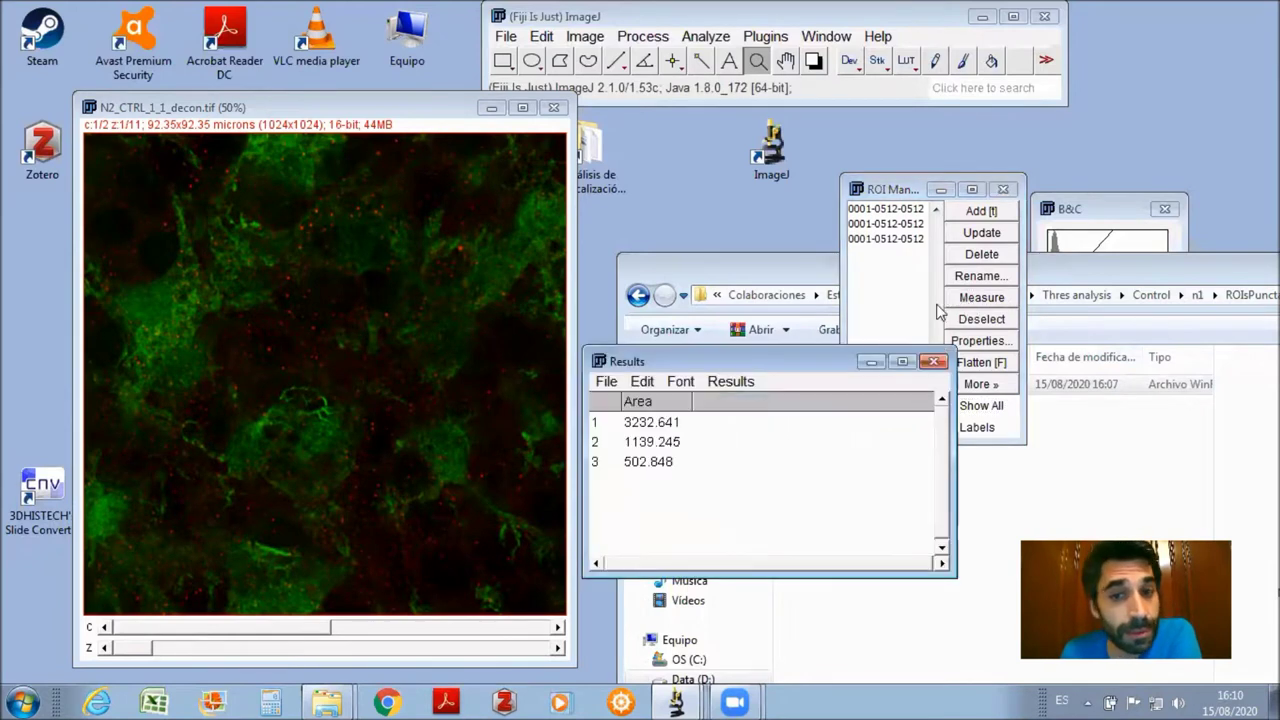
pyautogui.moveTo(715, 365); pyautogui.dragTo(656, 292)
# - Compare the three measured areas in the results table with the matching microglia, puncta and intersection ROIs on the image
pyautogui.click(596, 350)
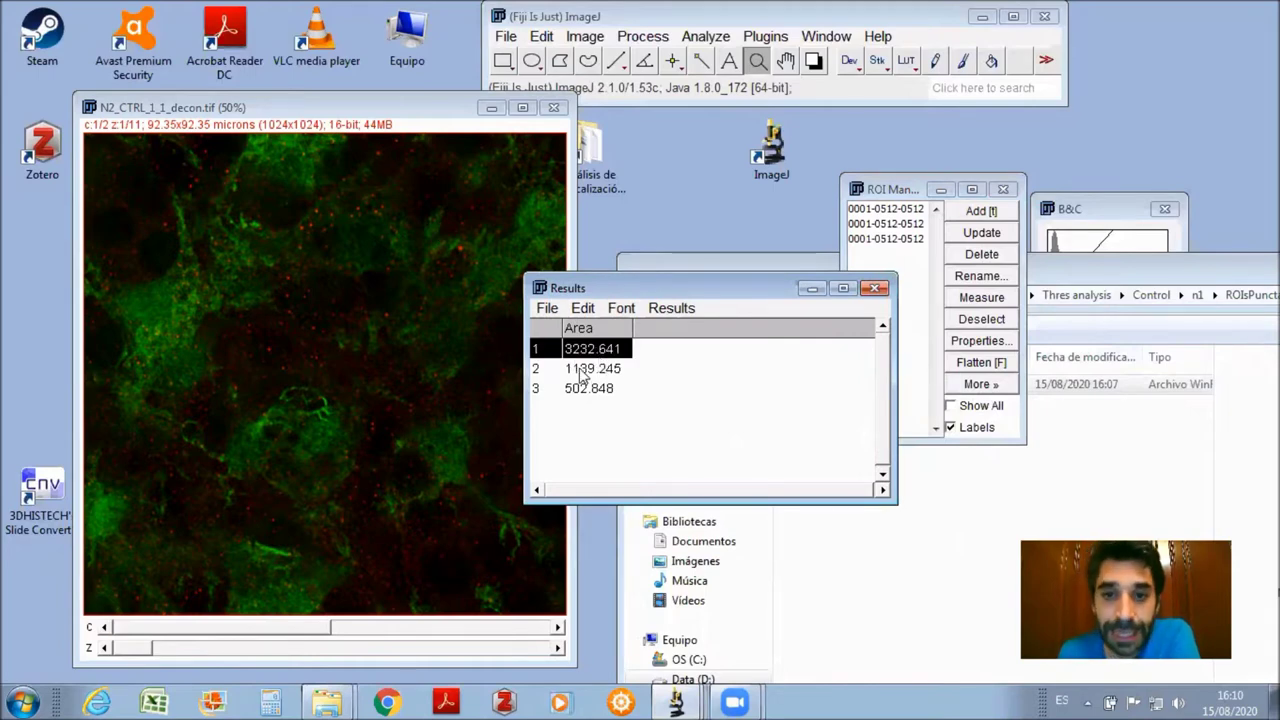
pyautogui.click(590, 369)
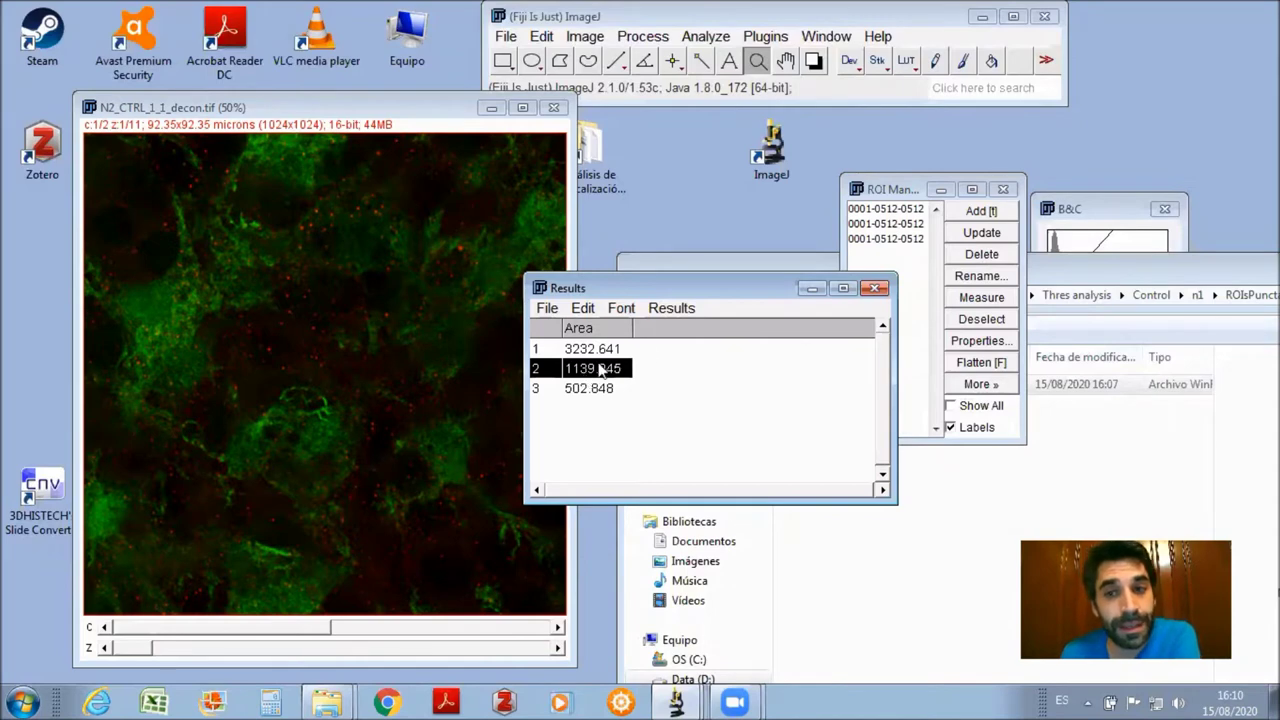
pyautogui.click(889, 224)
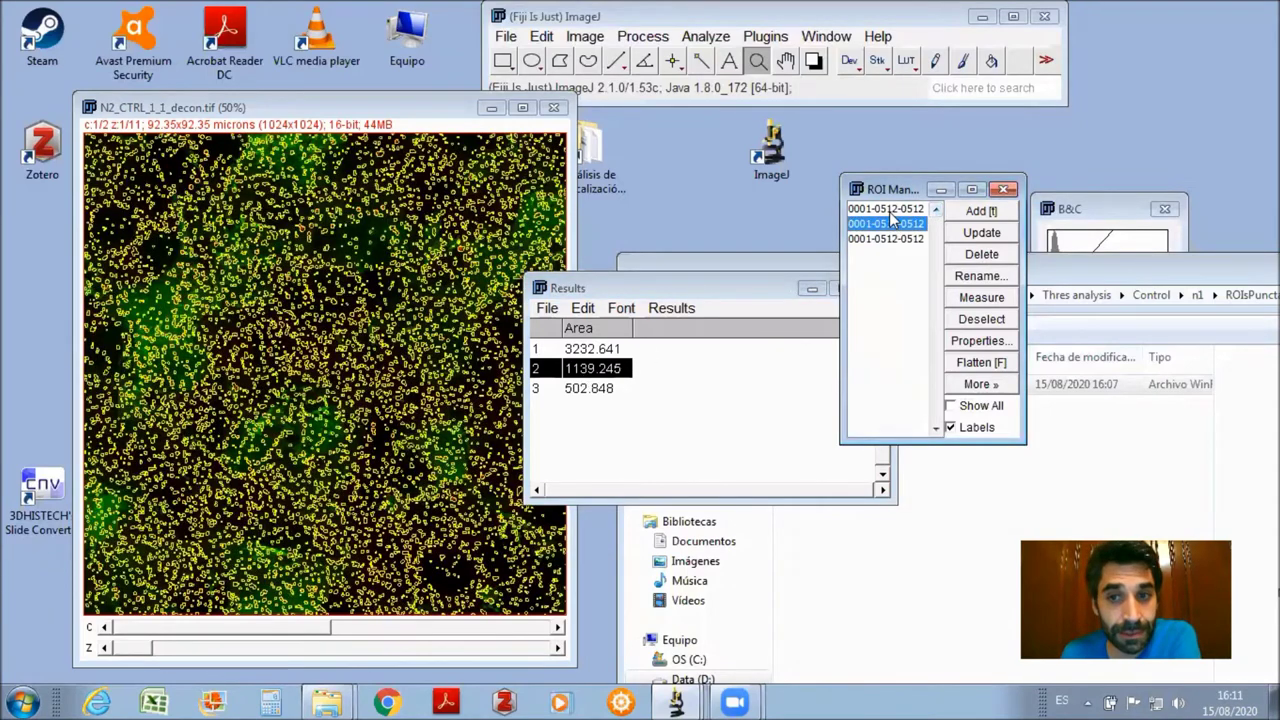
pyautogui.click(886, 209)
pyautogui.click(587, 389)
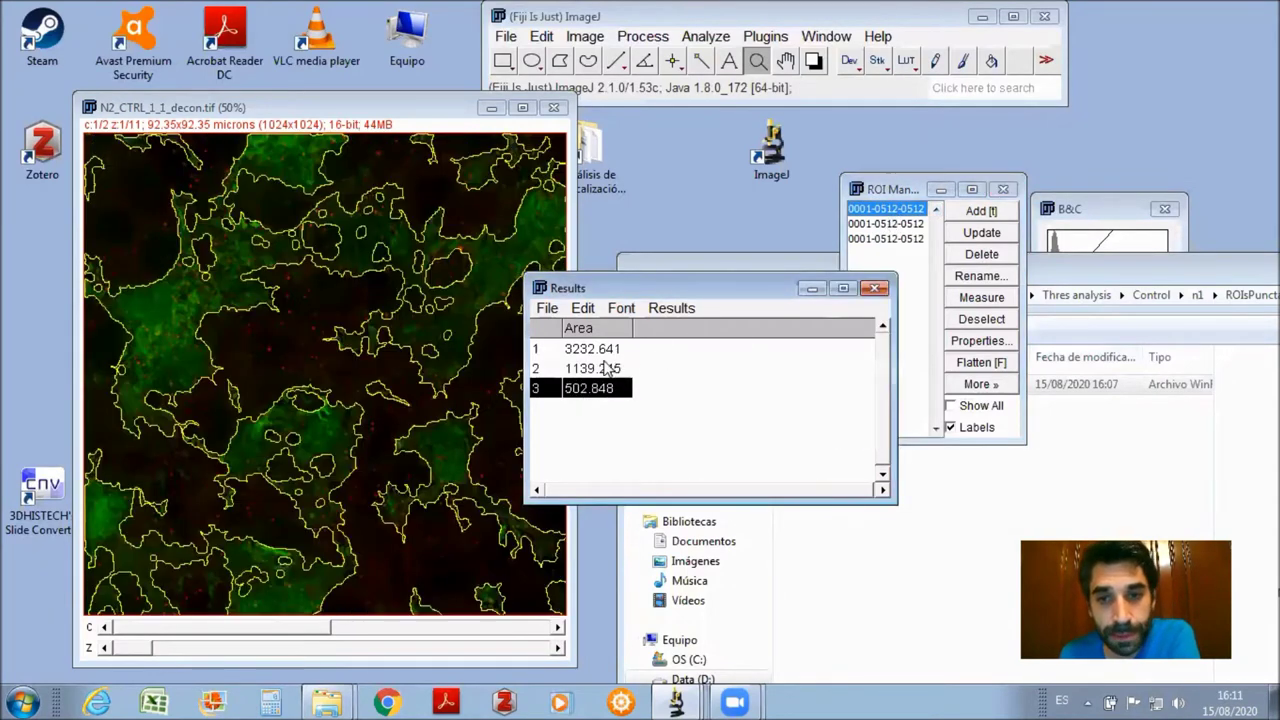
pyautogui.click(876, 240)
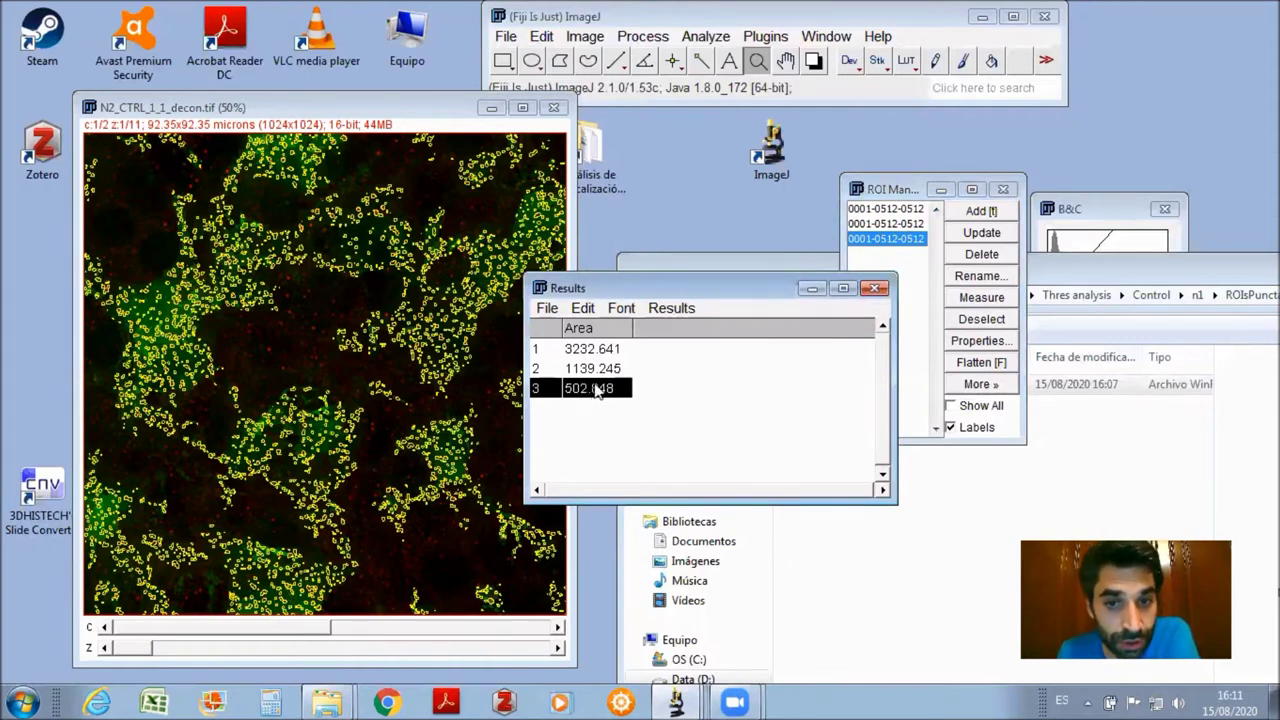
pyautogui.click(576, 349)
pyautogui.click(588, 369)
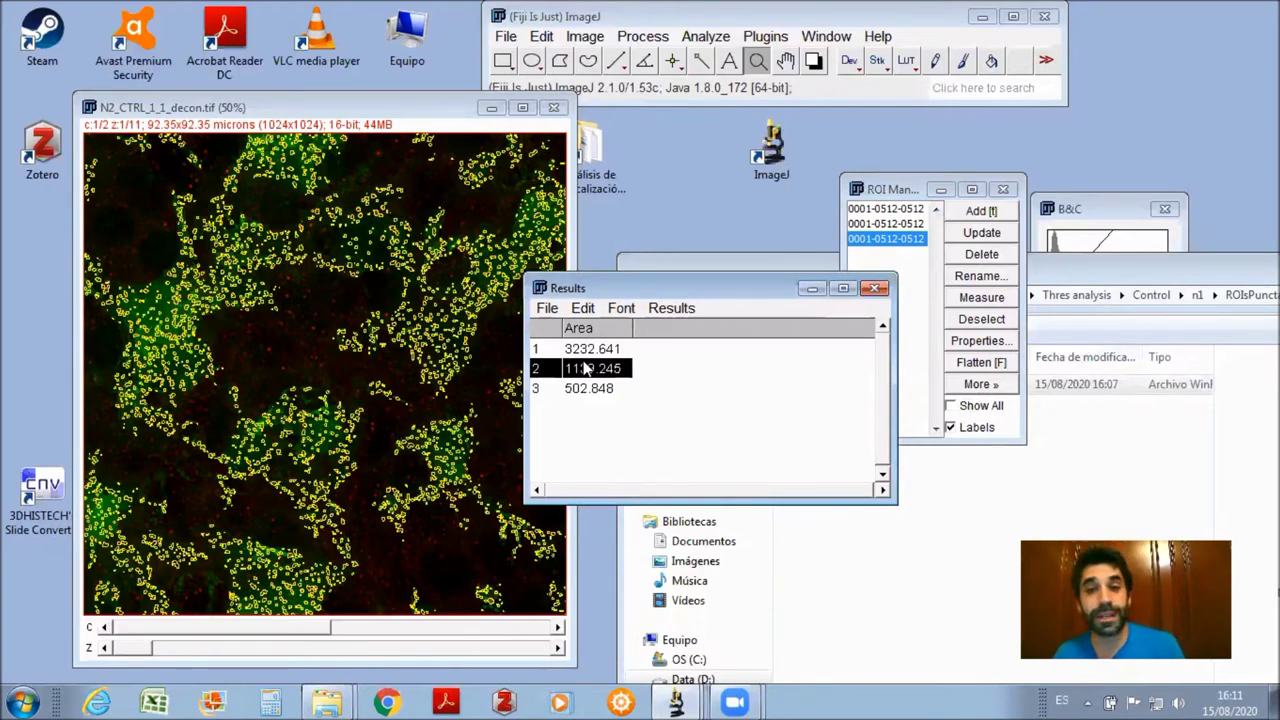
# - Close the results table, the image stack and the ROI Manager, and return to the n1 folder in the file explorer
pyautogui.click(874, 288)
pyautogui.click(634, 236)
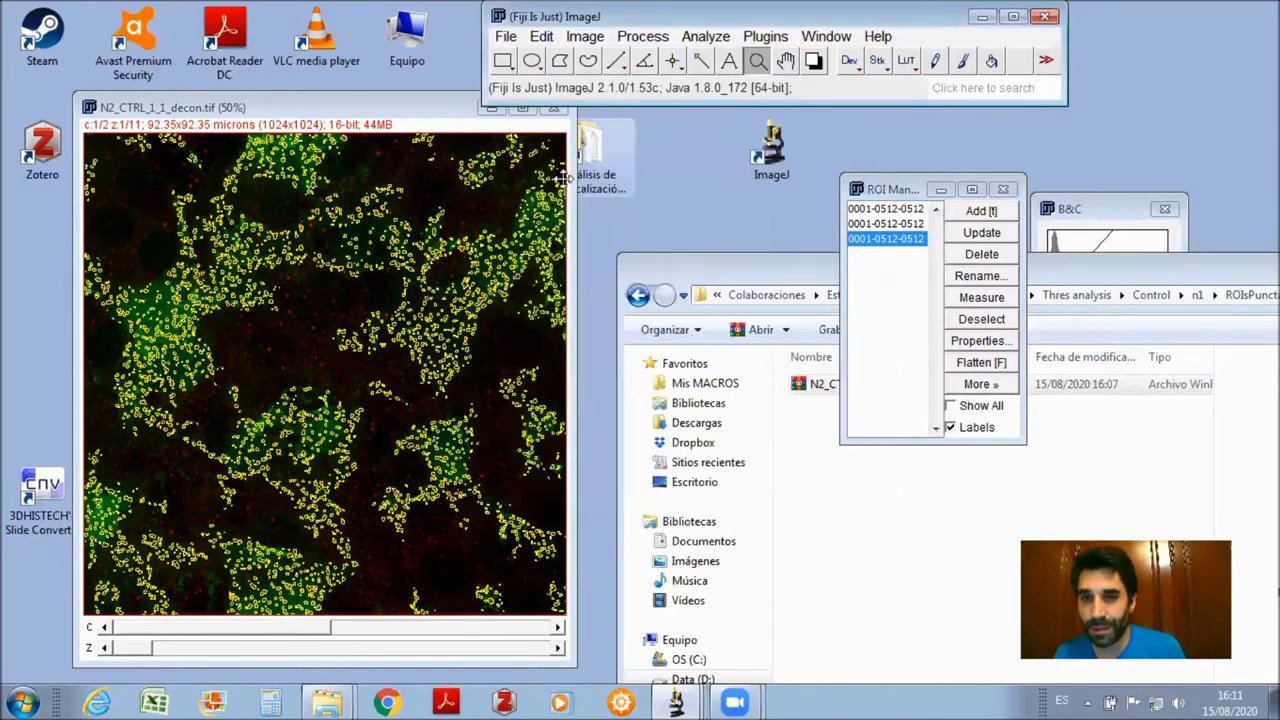
pyautogui.click(553, 107)
pyautogui.click(1003, 190)
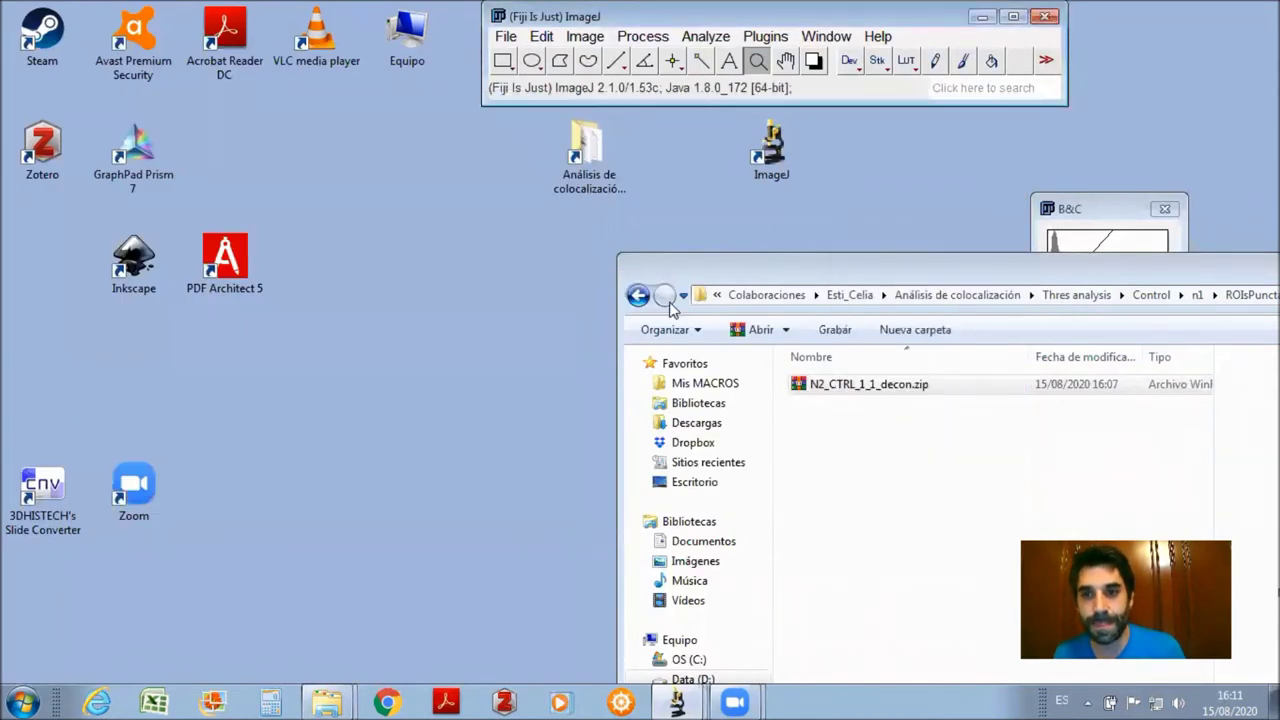
pyautogui.click(638, 295)
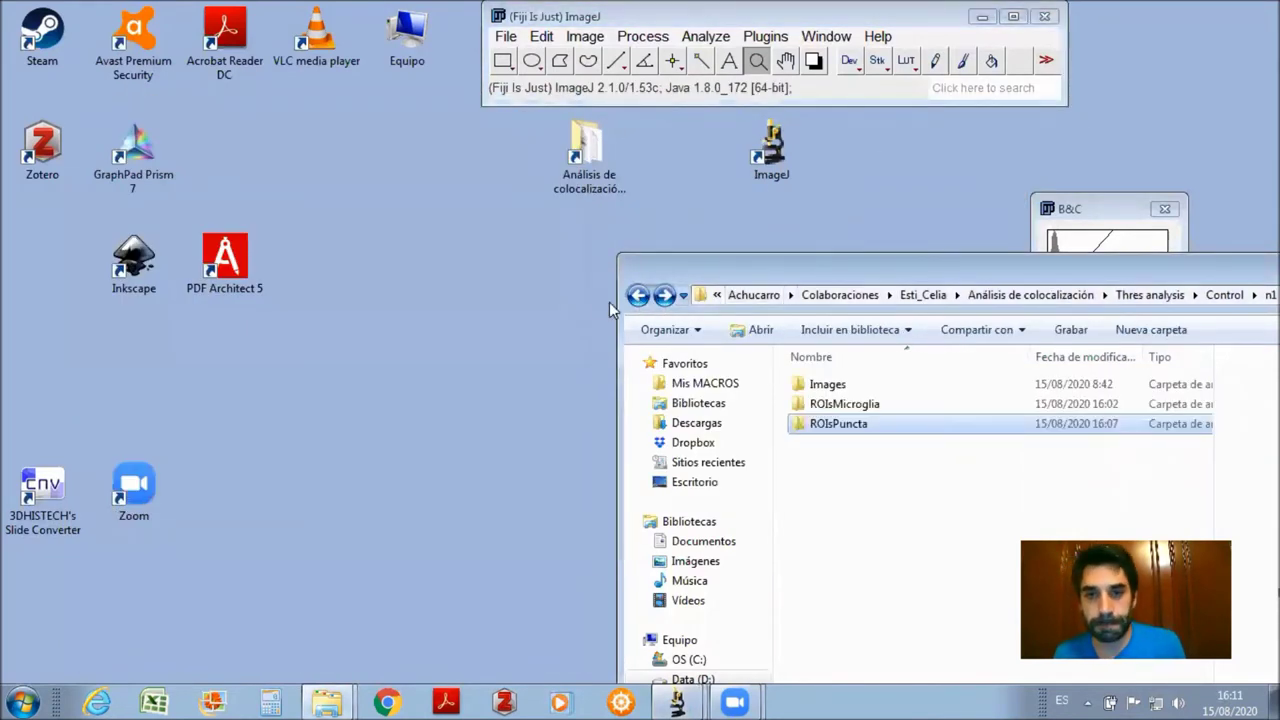
# - Load the macro ROIs_PerColoc_Analizer.ijm from the ROIs based Coloc Analizer folder into Fiji
pyautogui.click(327, 703)
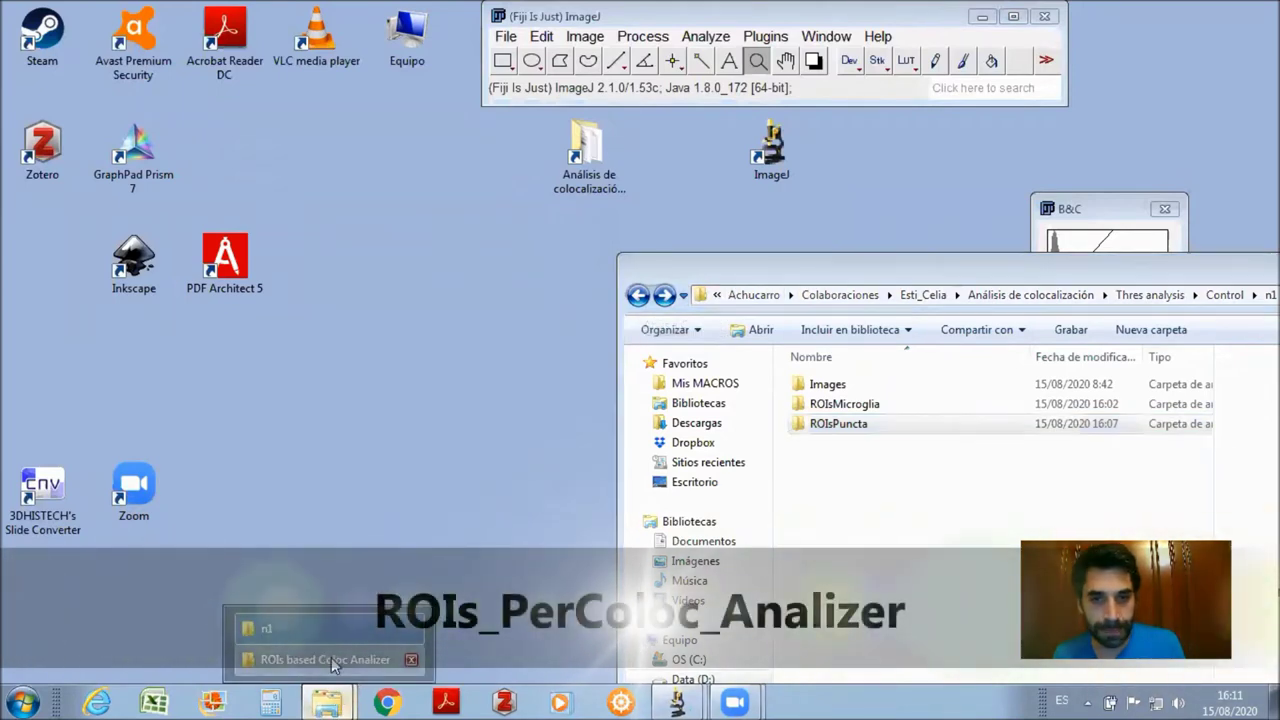
pyautogui.click(331, 657)
pyautogui.click(519, 358)
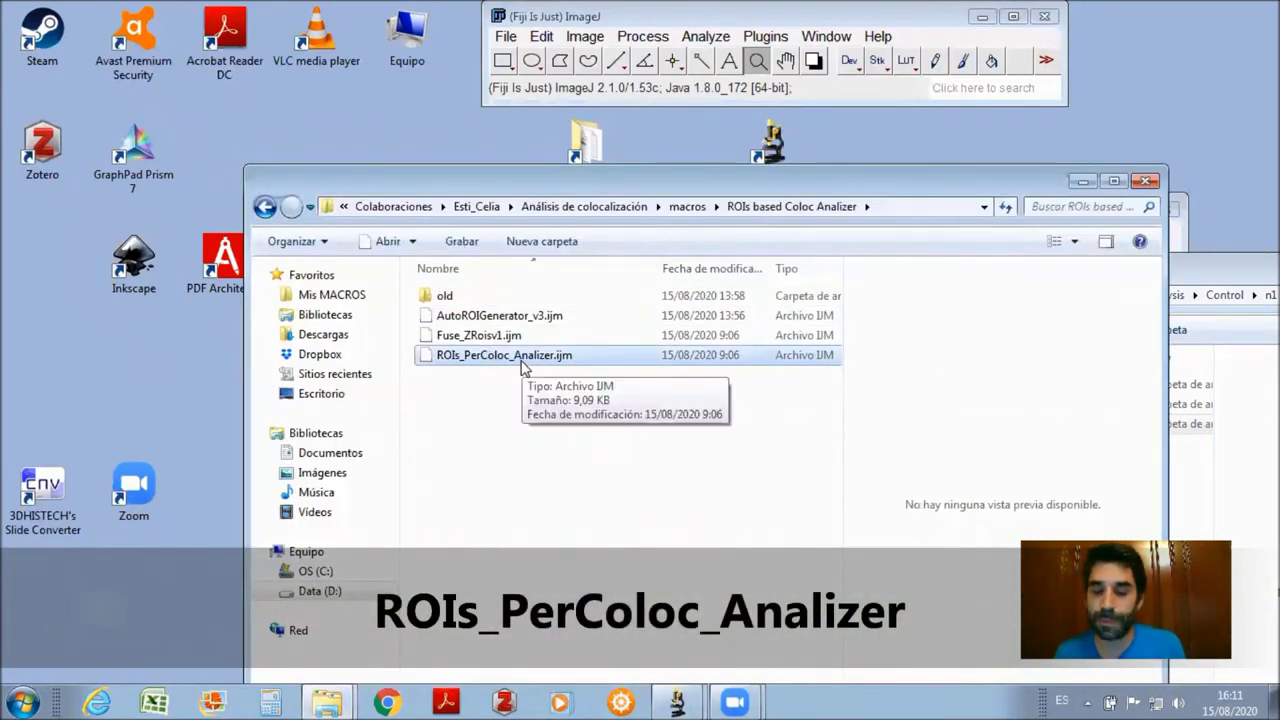
pyautogui.moveTo(522, 366); pyautogui.dragTo(577, 86)
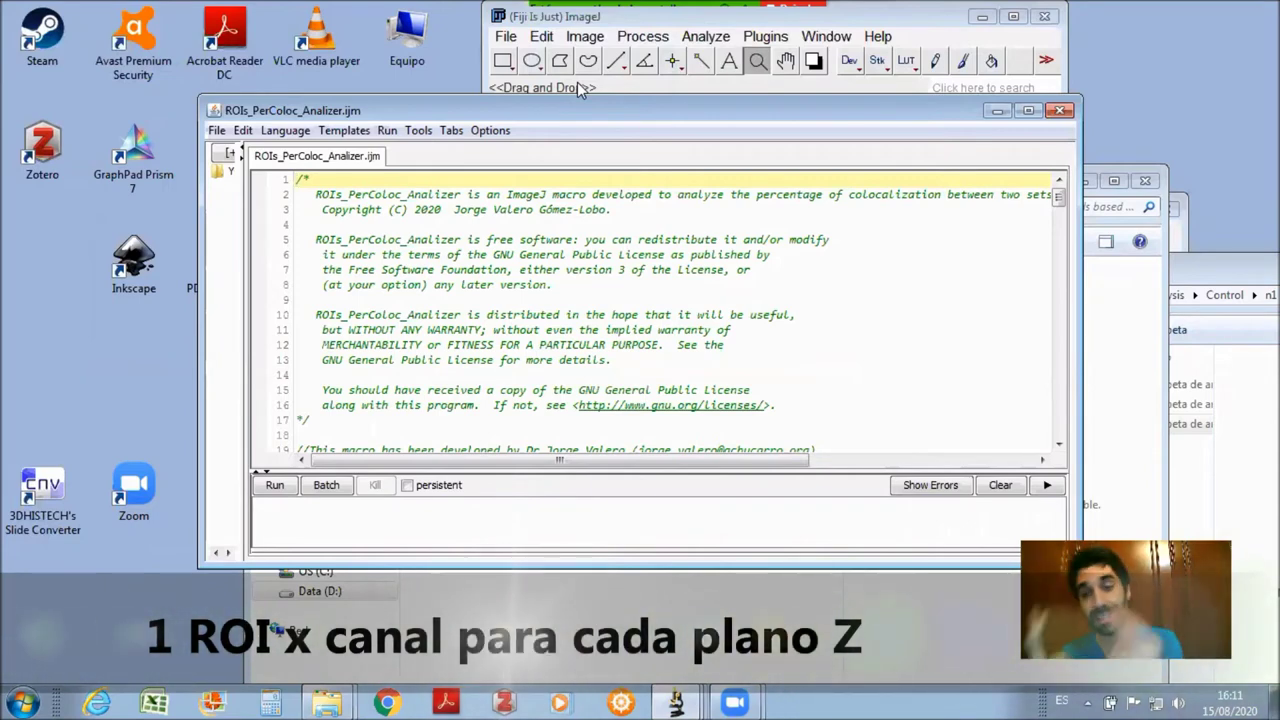
# - Run the macro, accept the GNU GPL license, and select Thres analysis as the general directory
pyautogui.click(274, 485)
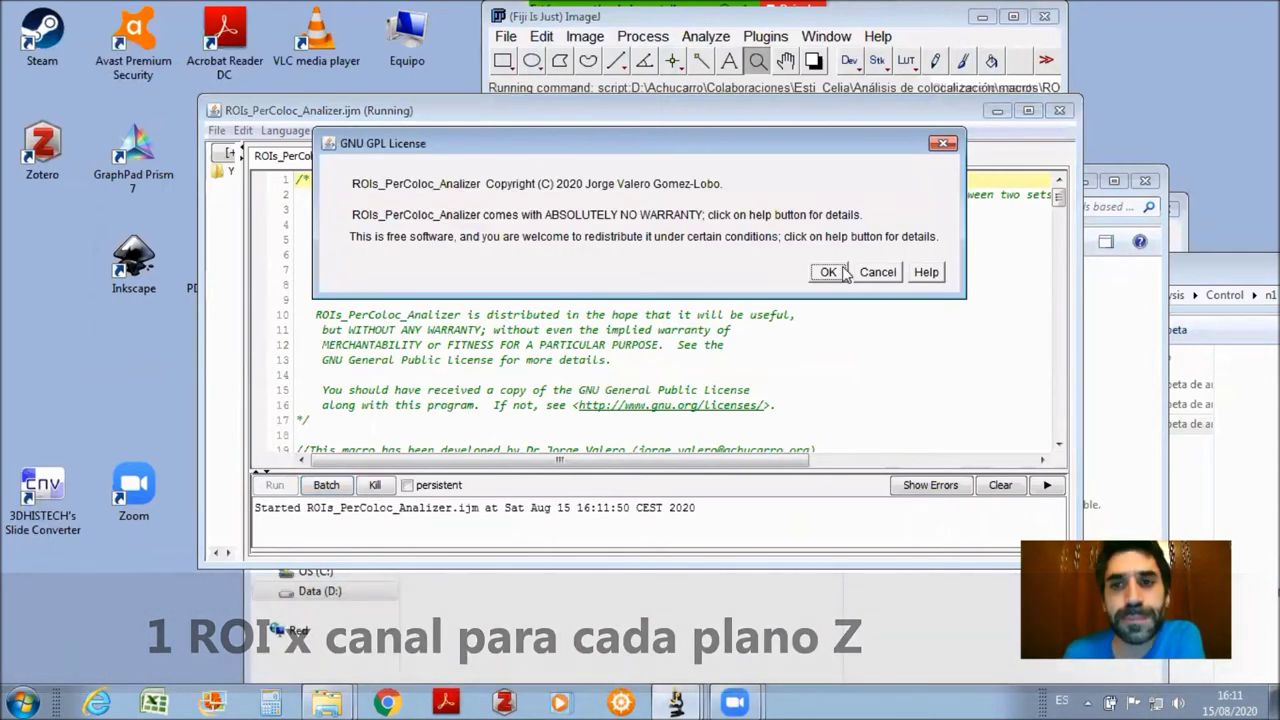
pyautogui.click(831, 272)
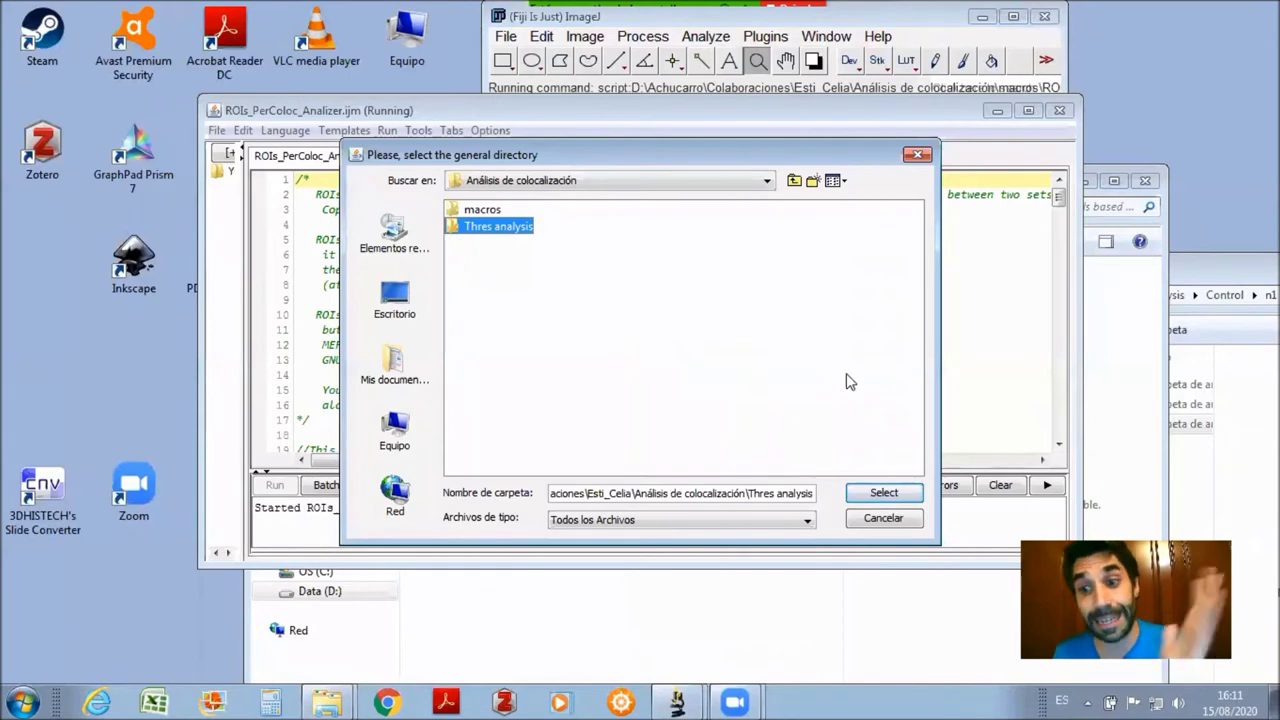
pyautogui.click(874, 492)
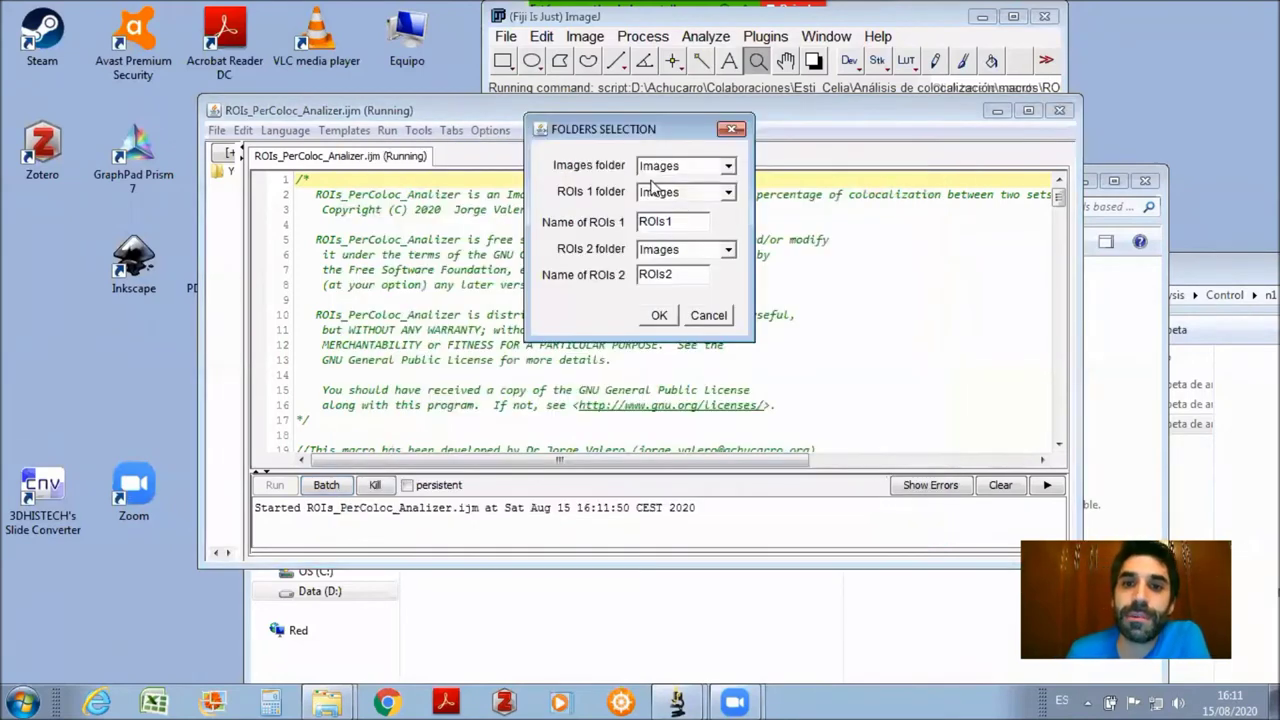
# - Keep Images as the images folder, set the ROIs 1 folder to ROIsMicroglia, and name ROIs 1 Microglia
pyautogui.moveTo(603, 133); pyautogui.dragTo(535, 192)
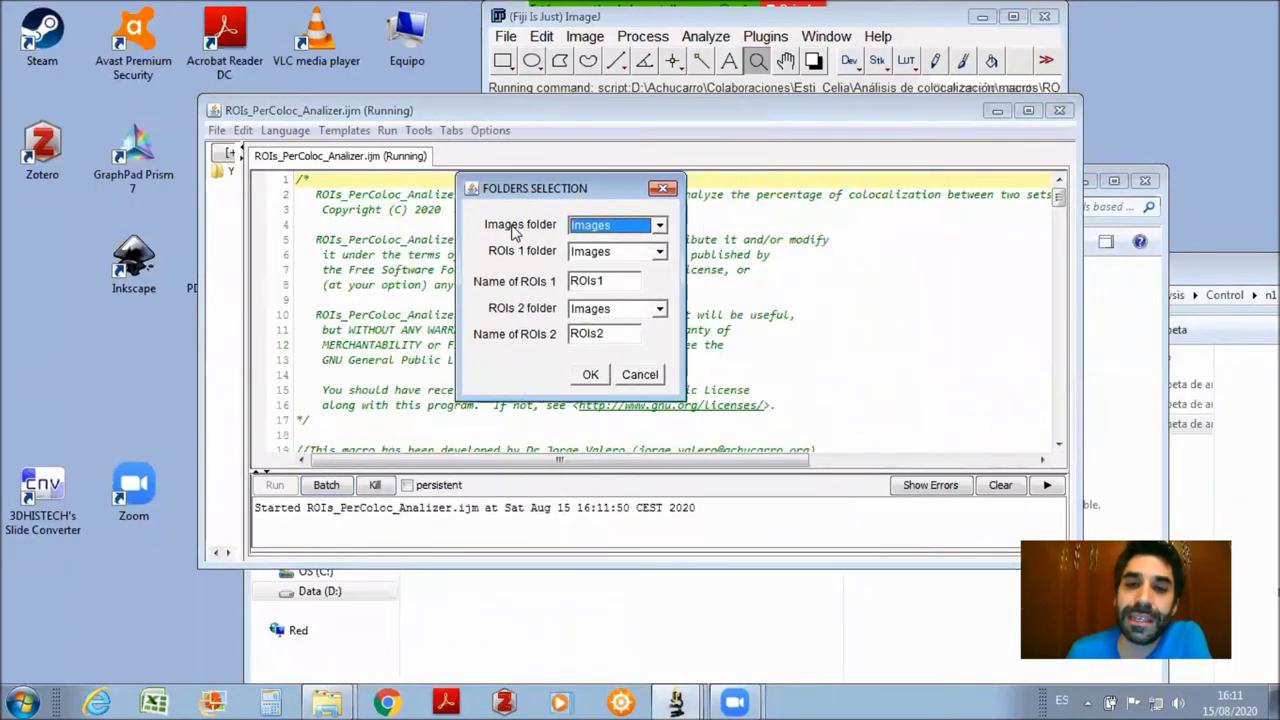
pyautogui.click(614, 228)
pyautogui.click(614, 227)
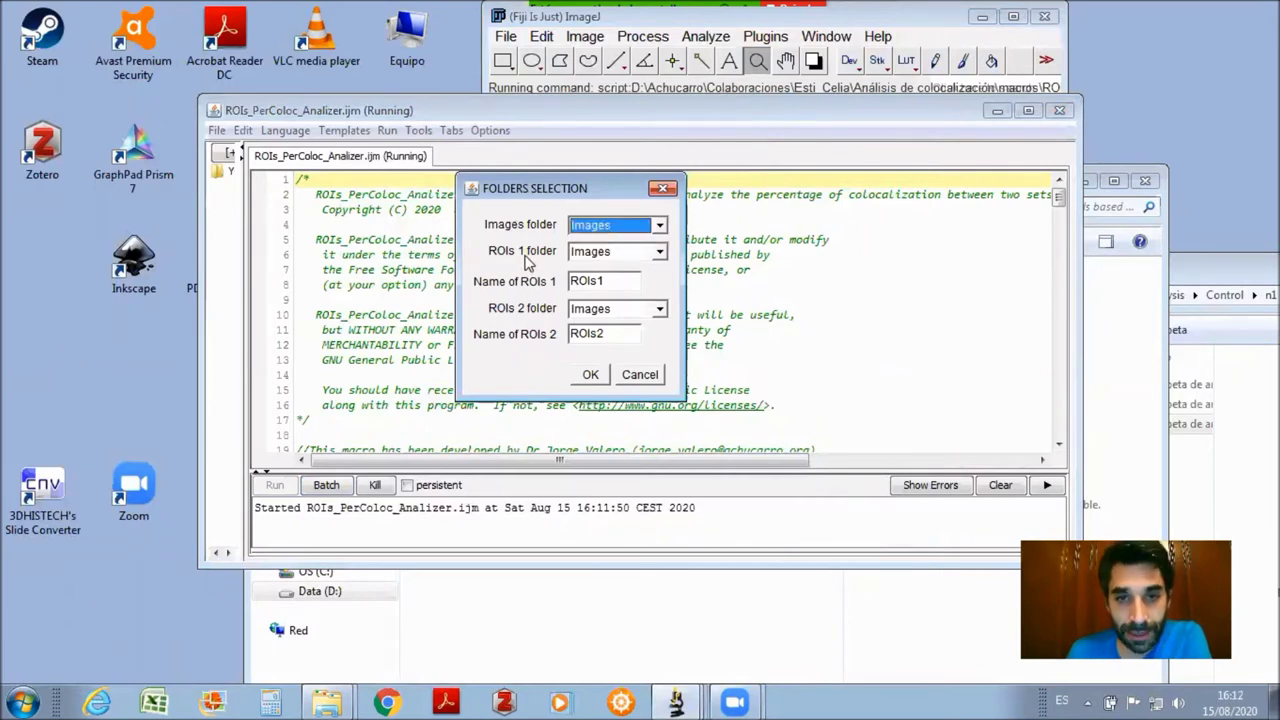
pyautogui.click(613, 254)
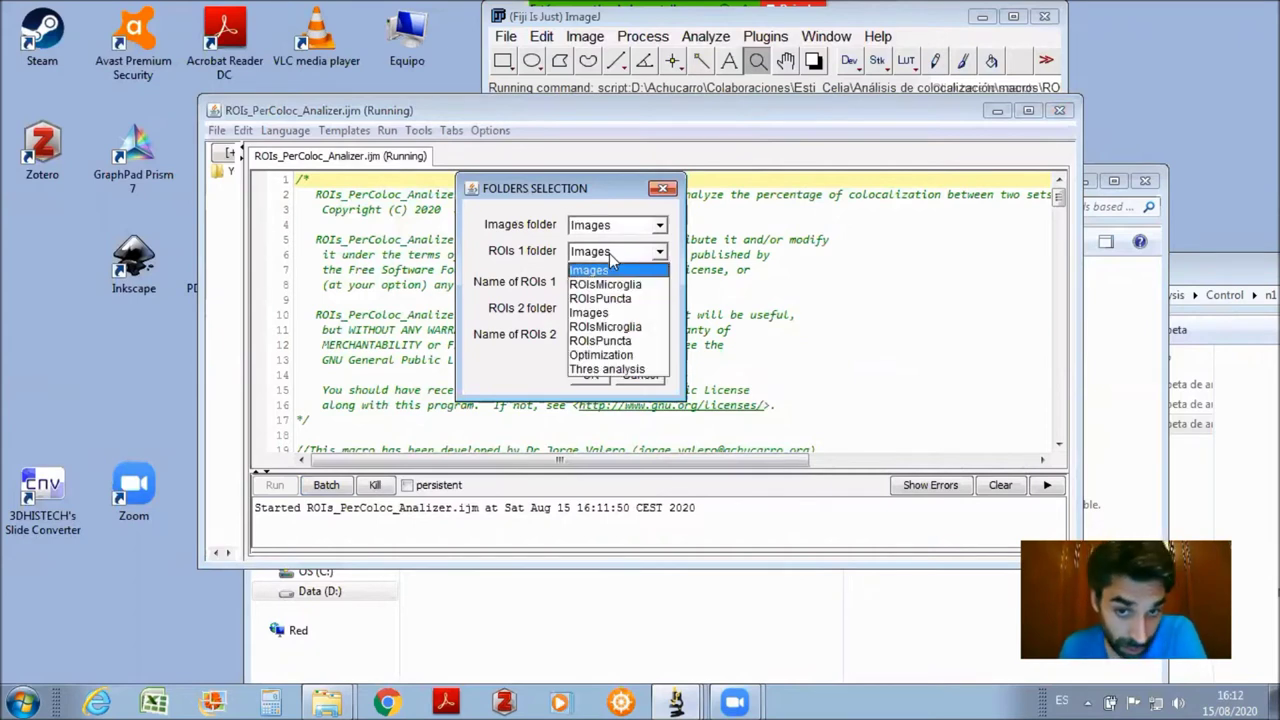
pyautogui.click(615, 285)
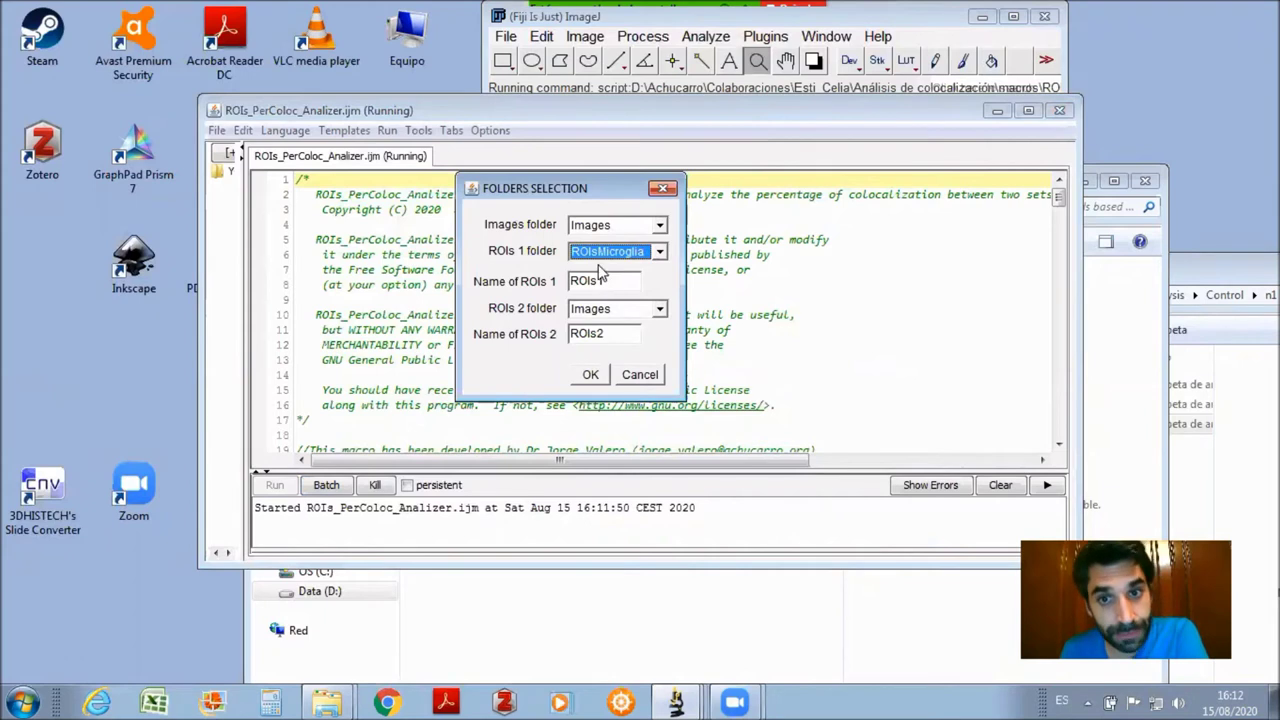
pyautogui.click(613, 280)
pyautogui.doubleClick(603, 280)
pyautogui.write('Microglia')
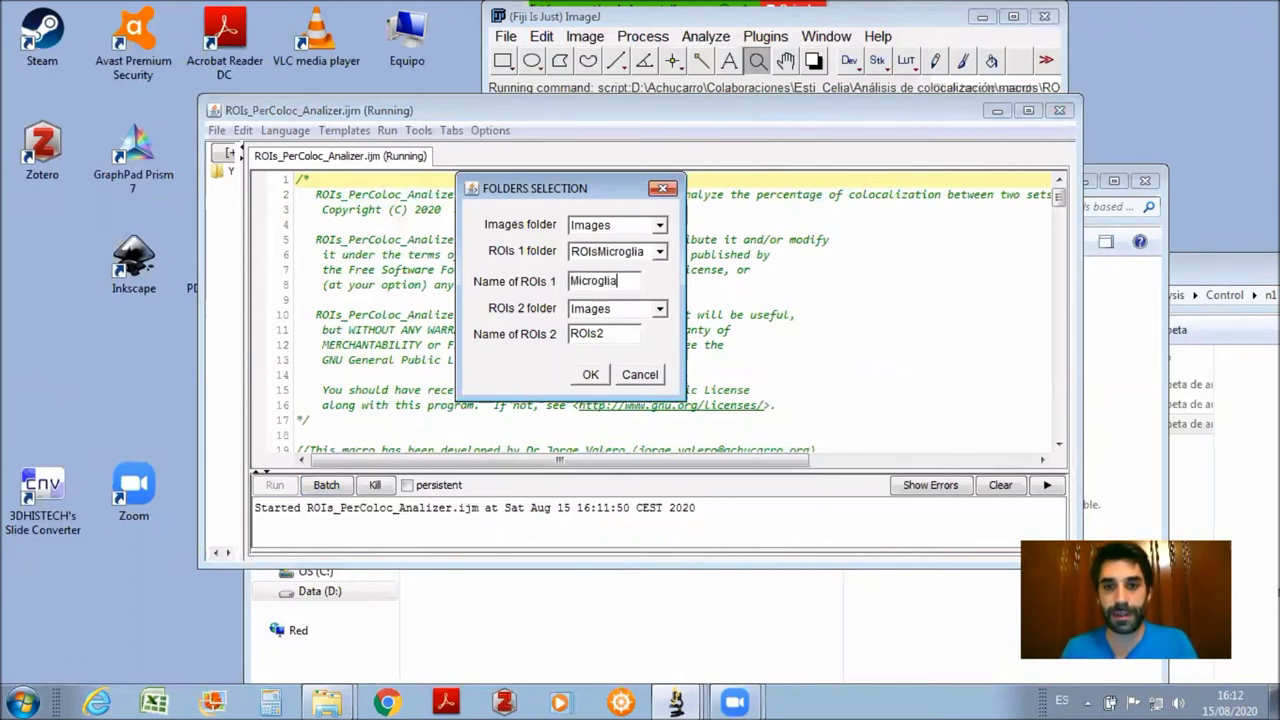
# - Set the ROIs 2 folder to ROIsPuncta, name ROIs 2 Puncta, and start the colocalization analysis
pyautogui.click(603, 316)
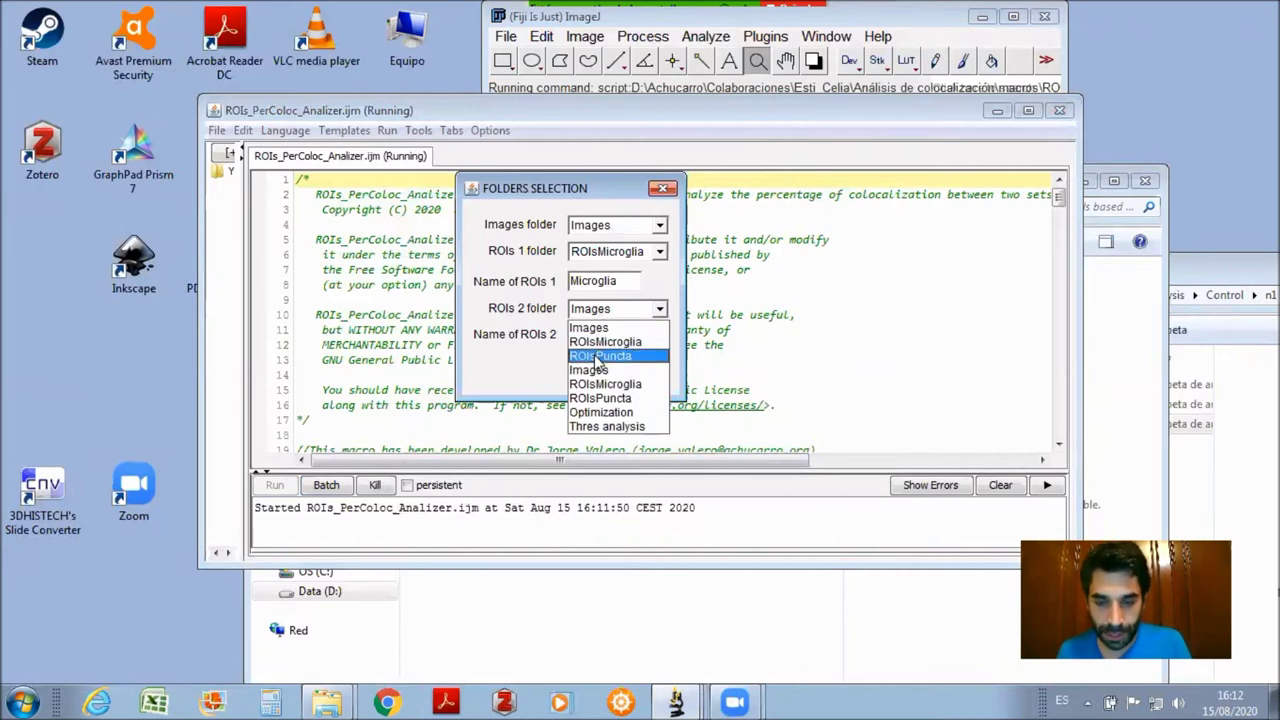
pyautogui.click(598, 357)
pyautogui.click(604, 338)
pyautogui.moveTo(610, 338); pyautogui.dragTo(532, 331)
pyautogui.write('Puncta')
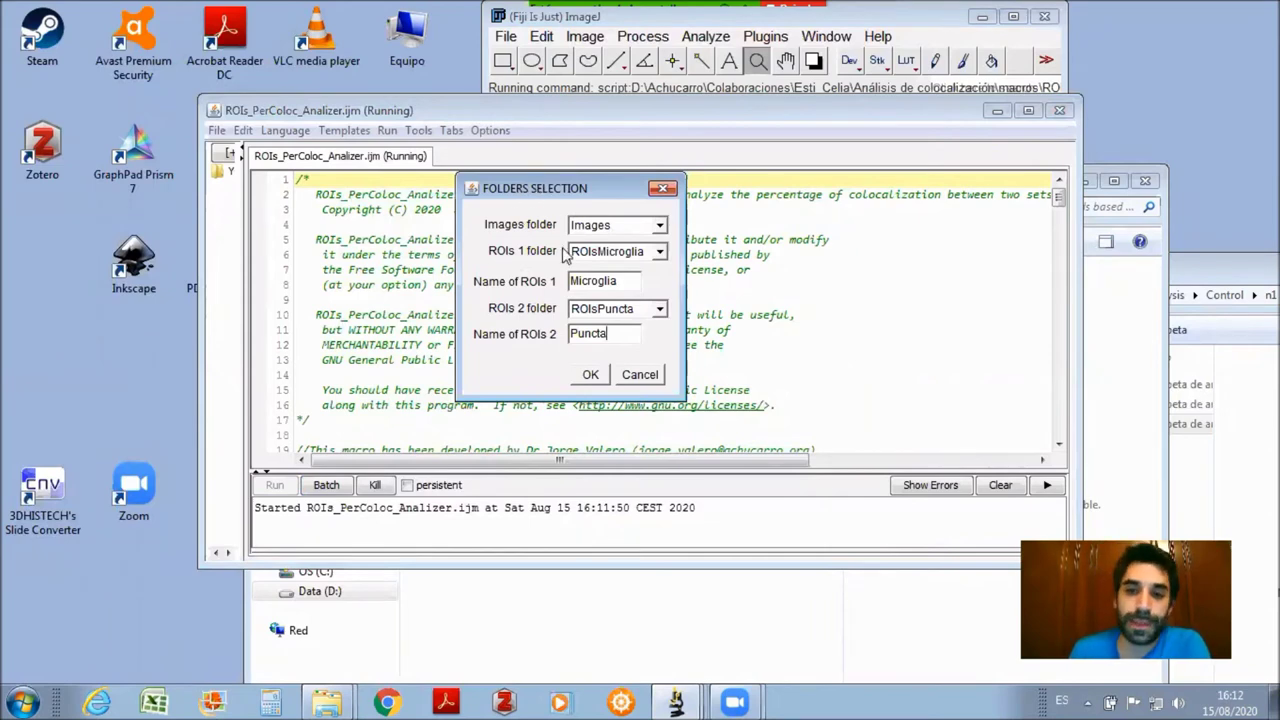
pyautogui.click(591, 375)
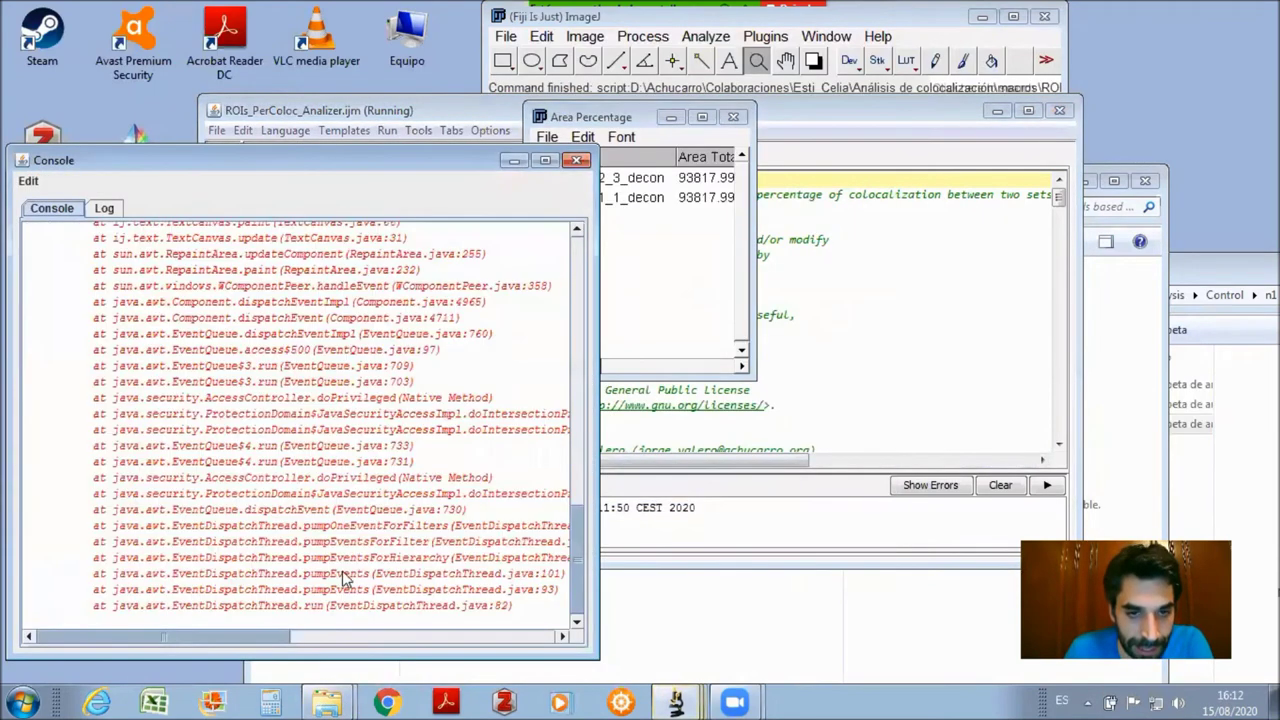
# - Minimize the console and arrange and widen the Area Percentage and Areas tables to examine their columns
pyautogui.click(514, 160)
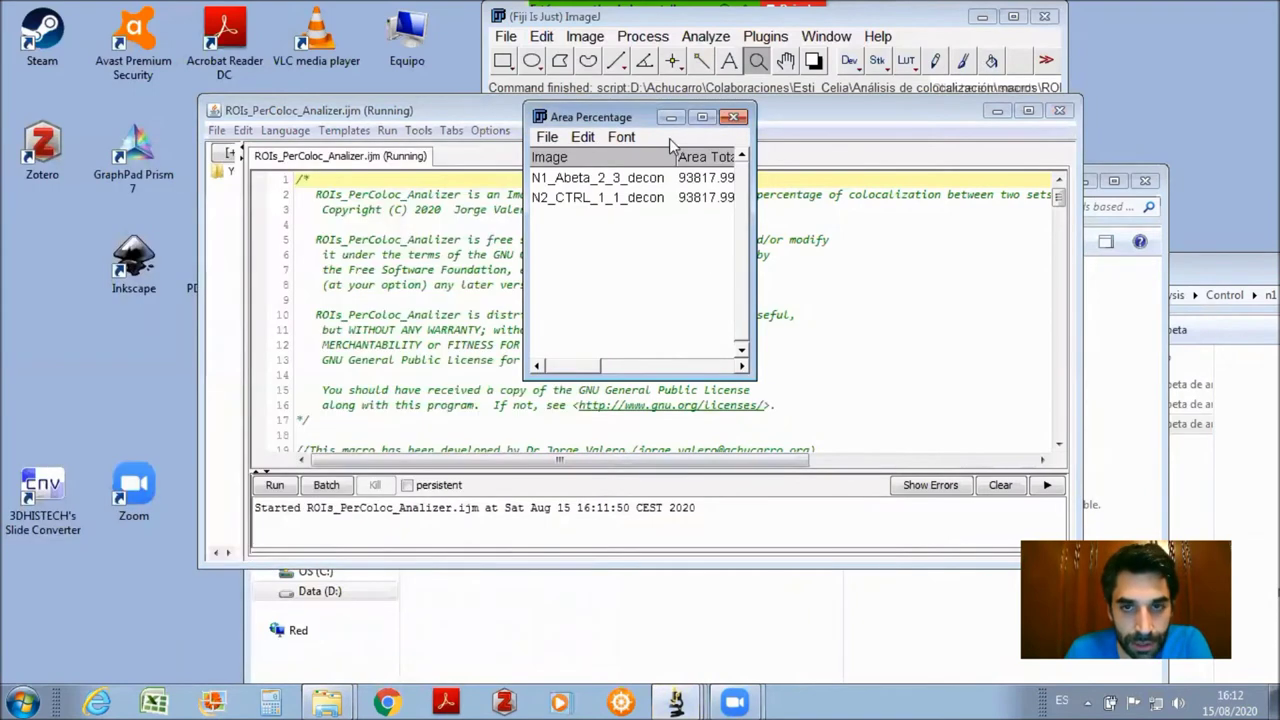
pyautogui.moveTo(595, 120); pyautogui.dragTo(292, 205)
pyautogui.moveTo(460, 278); pyautogui.dragTo(568, 278)
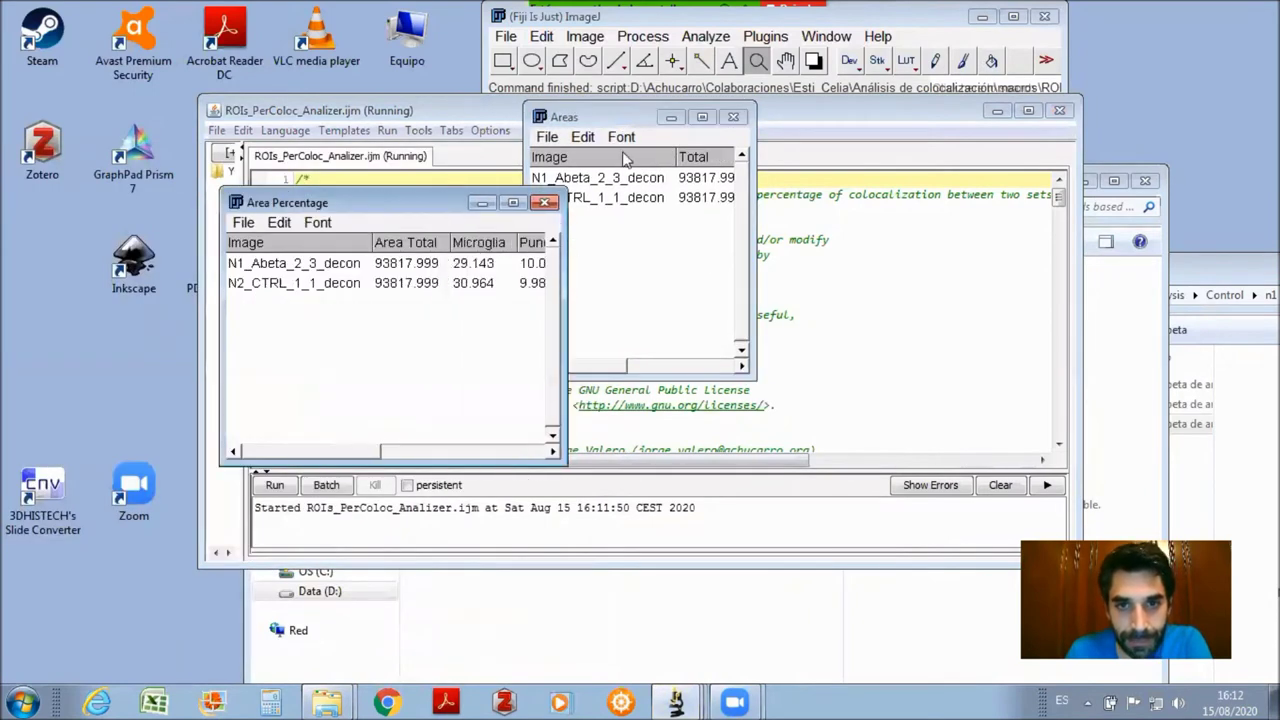
pyautogui.click(628, 120)
pyautogui.moveTo(628, 120); pyautogui.dragTo(638, 269)
pyautogui.moveTo(764, 342); pyautogui.dragTo(924, 332)
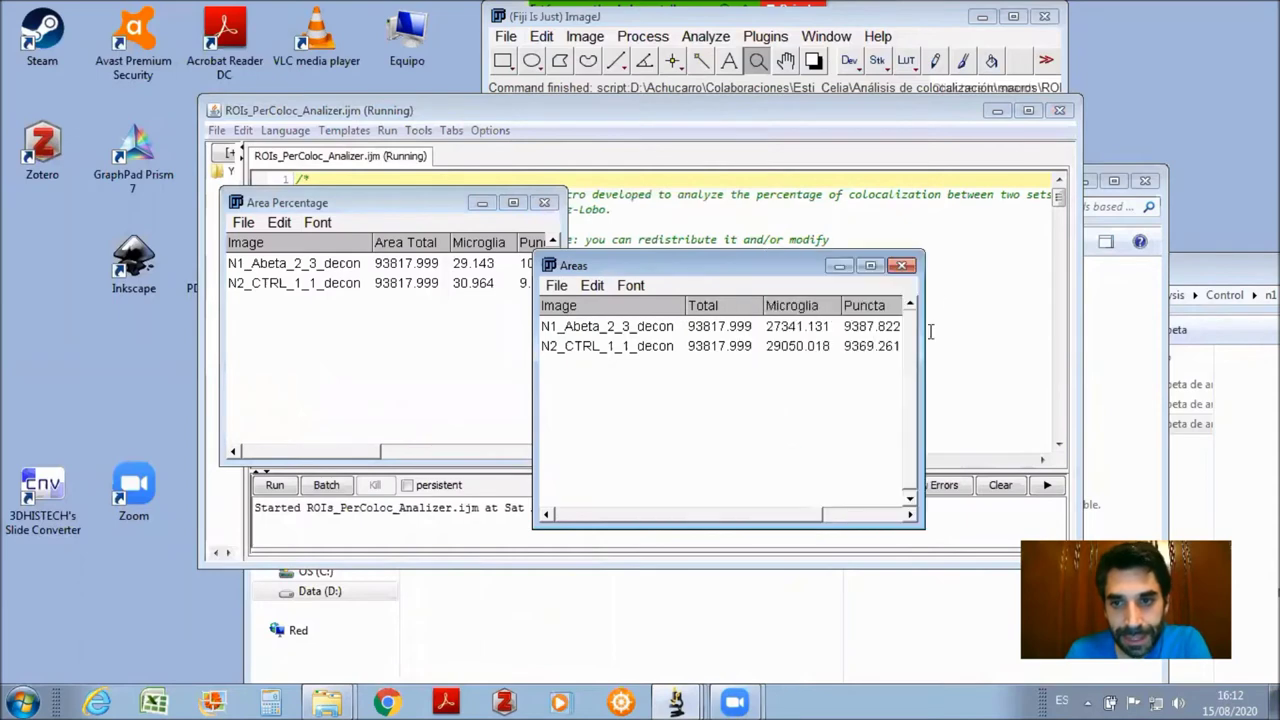
# - Close the Areas and Area Percentage tables and the macro editor
pyautogui.click(905, 268)
pyautogui.click(544, 203)
pyautogui.click(1059, 110)
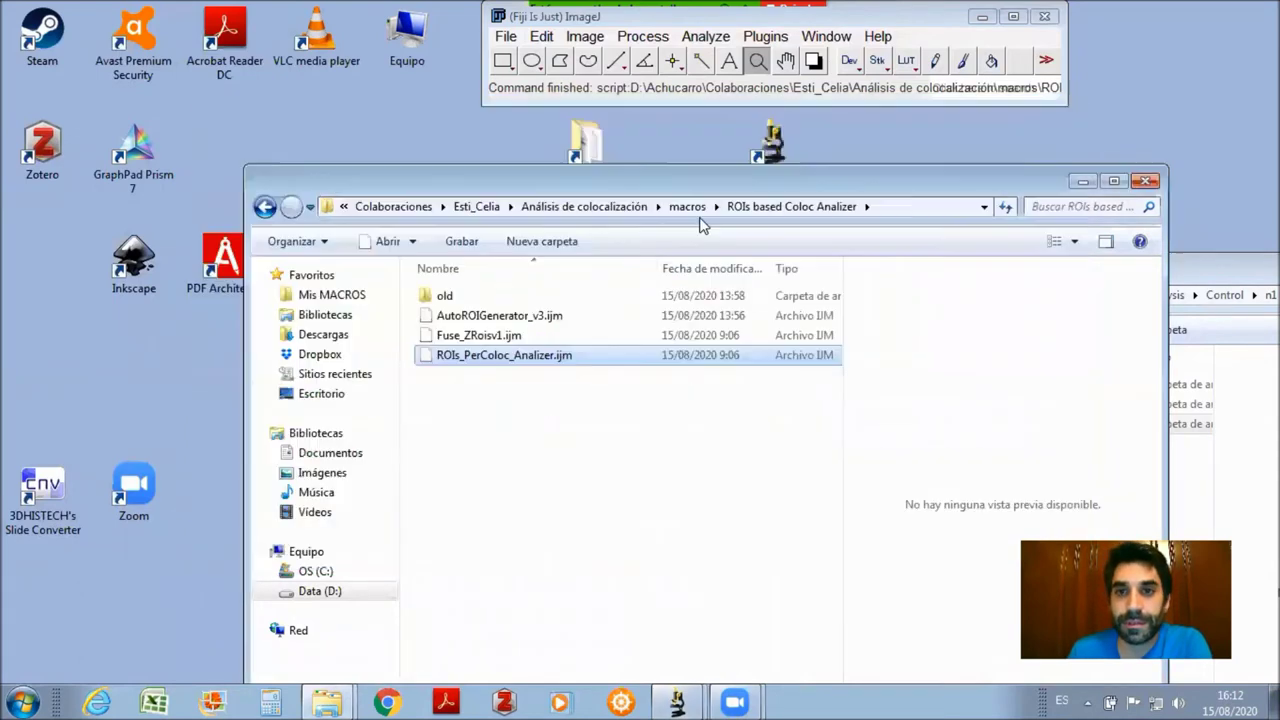
# - Switch to the n1 file explorer window, go up to Thres analysis, and open its Tables folder
pyautogui.click(327, 702)
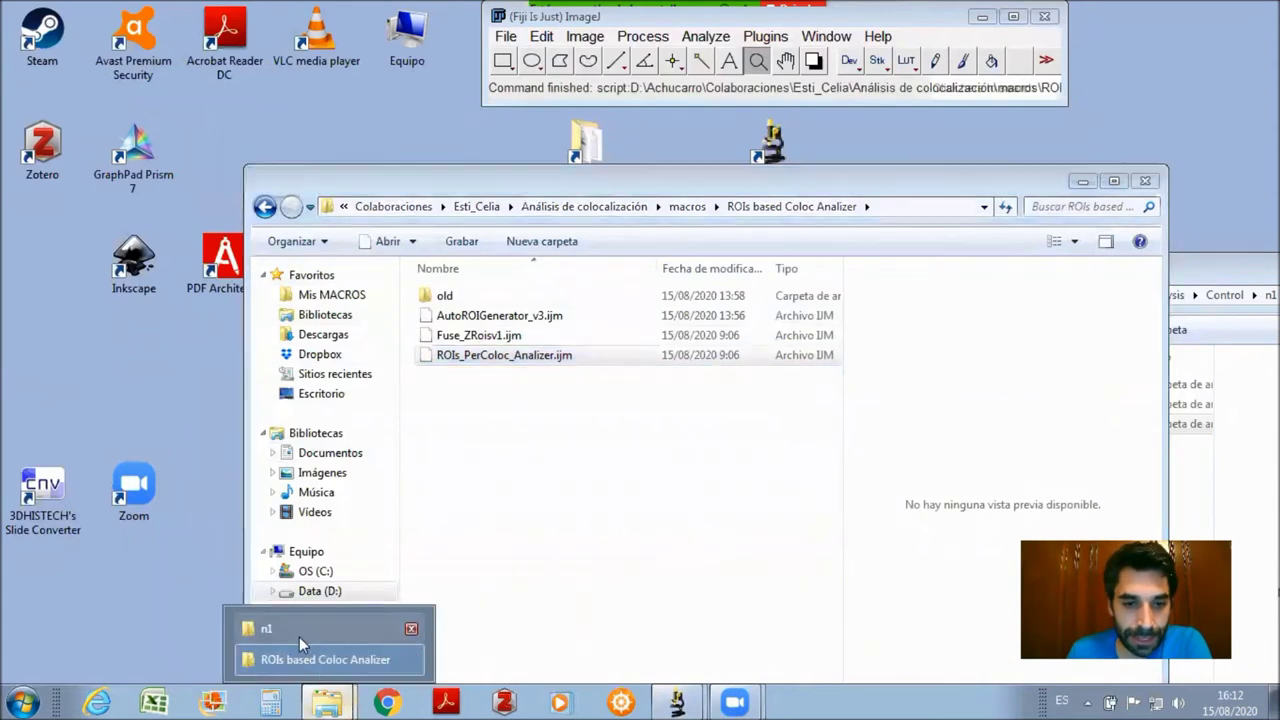
pyautogui.click(299, 637)
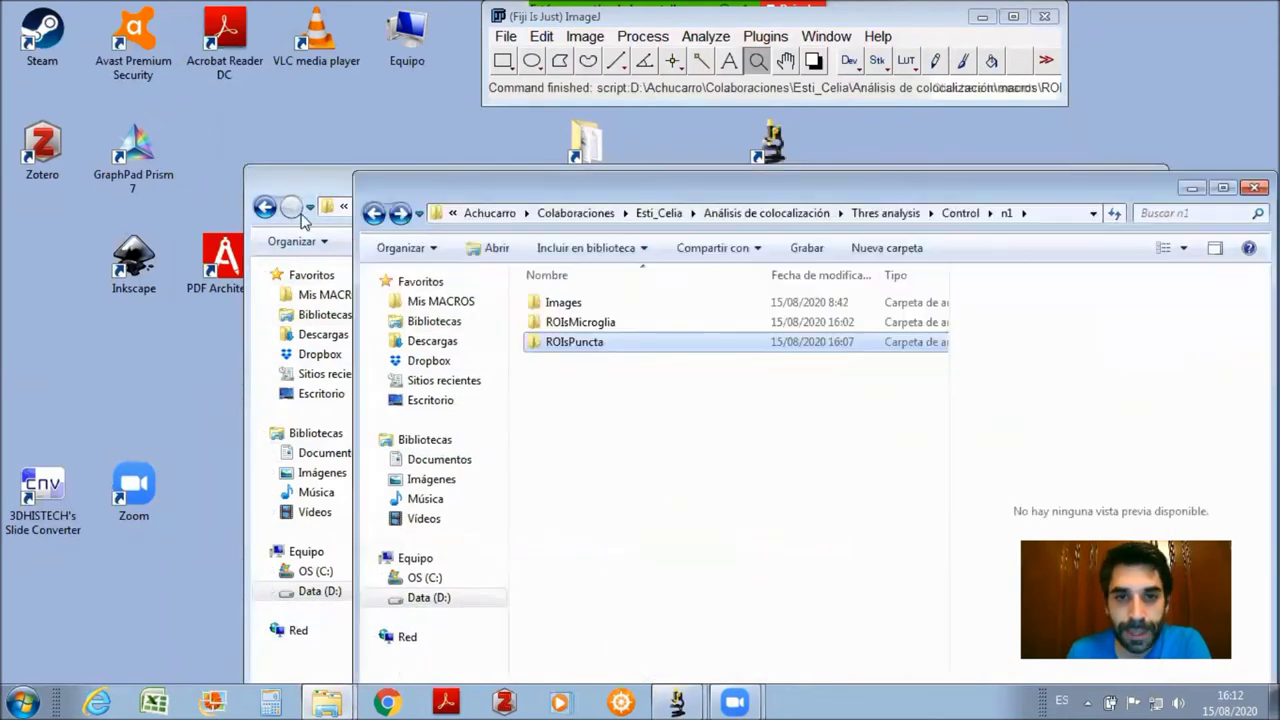
pyautogui.click(374, 213)
pyautogui.click(374, 213)
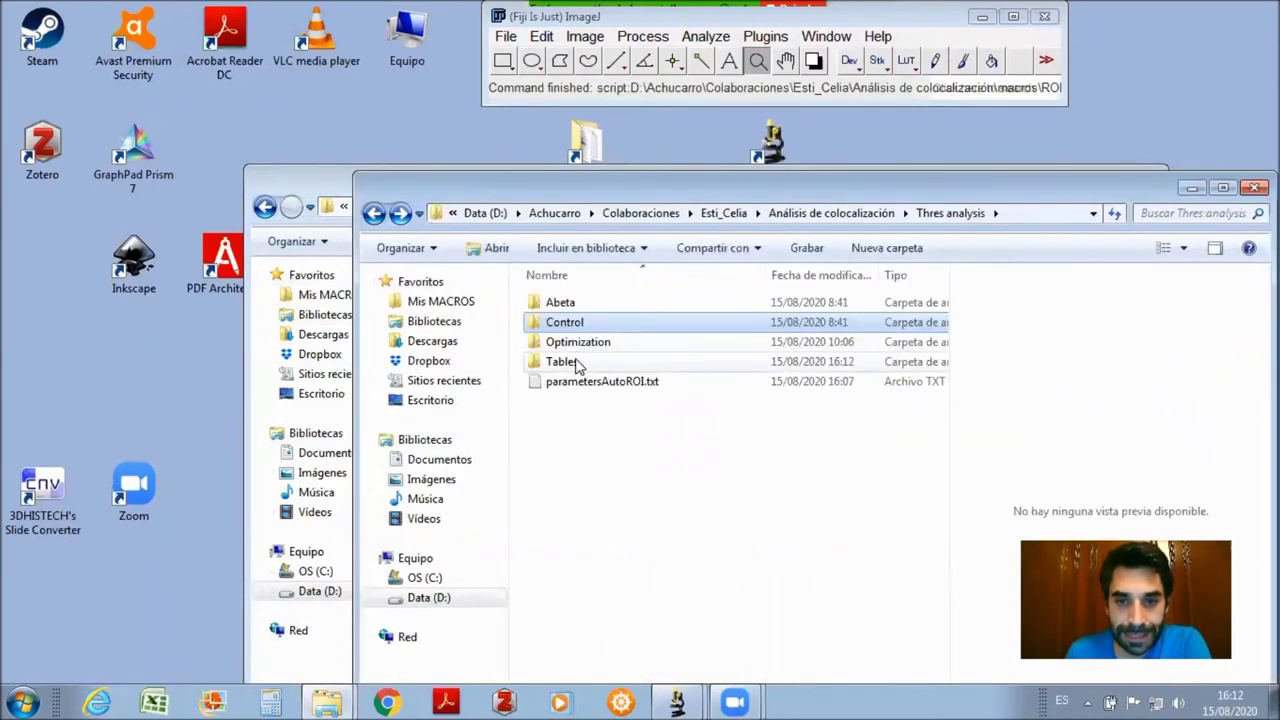
pyautogui.click(566, 370)
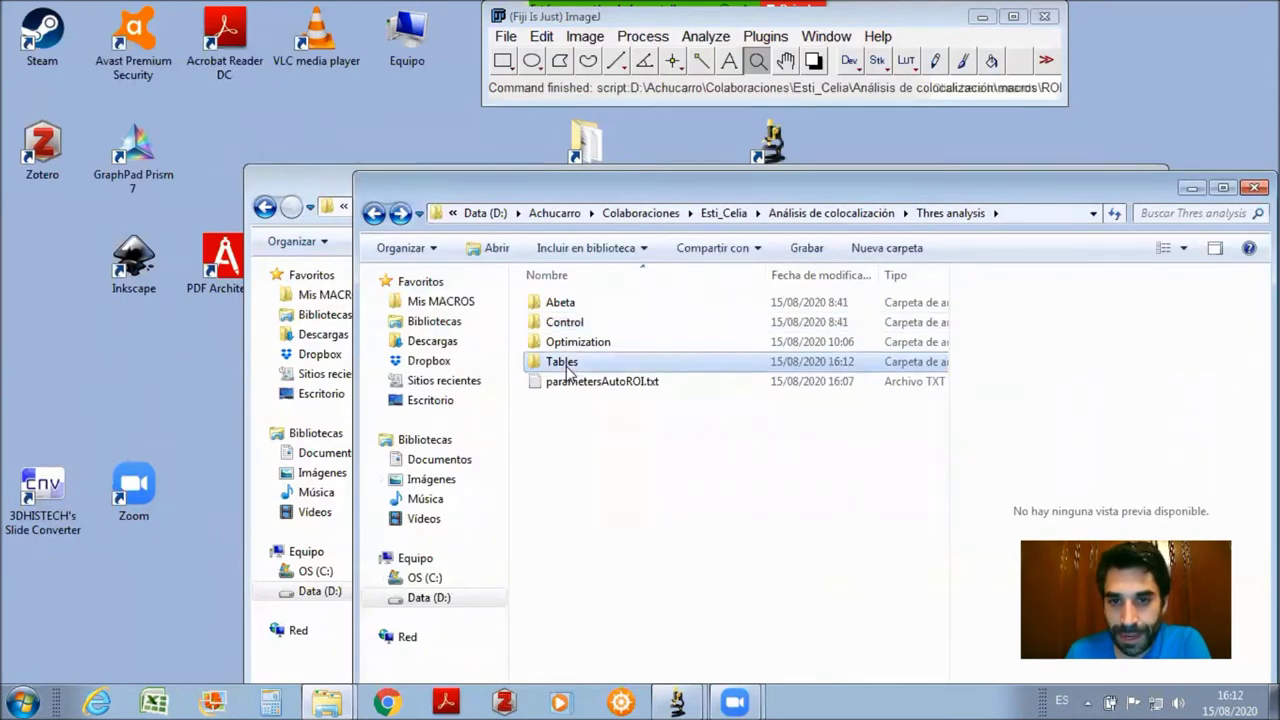
pyautogui.doubleClick(562, 364)
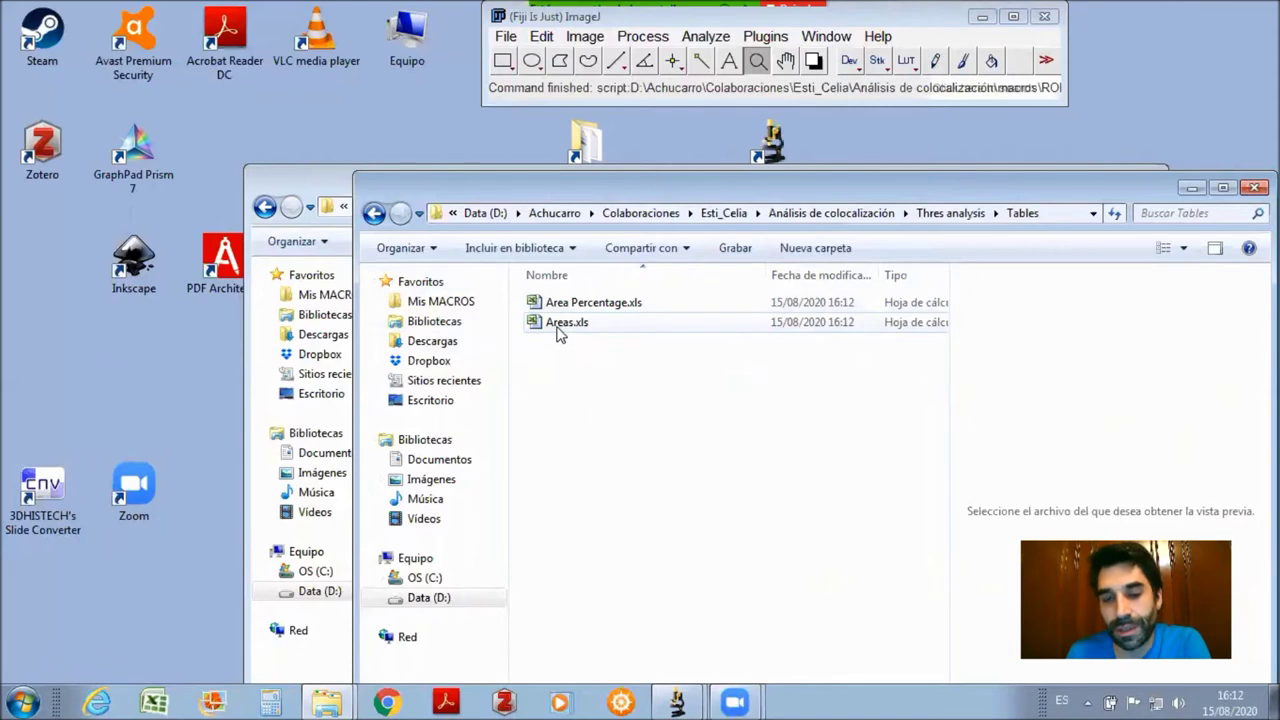
# - Open Areas.xls in Excel despite its format mismatch and widen the Image column to fit its contents
pyautogui.click(560, 333)
pyautogui.rightClick(560, 333)
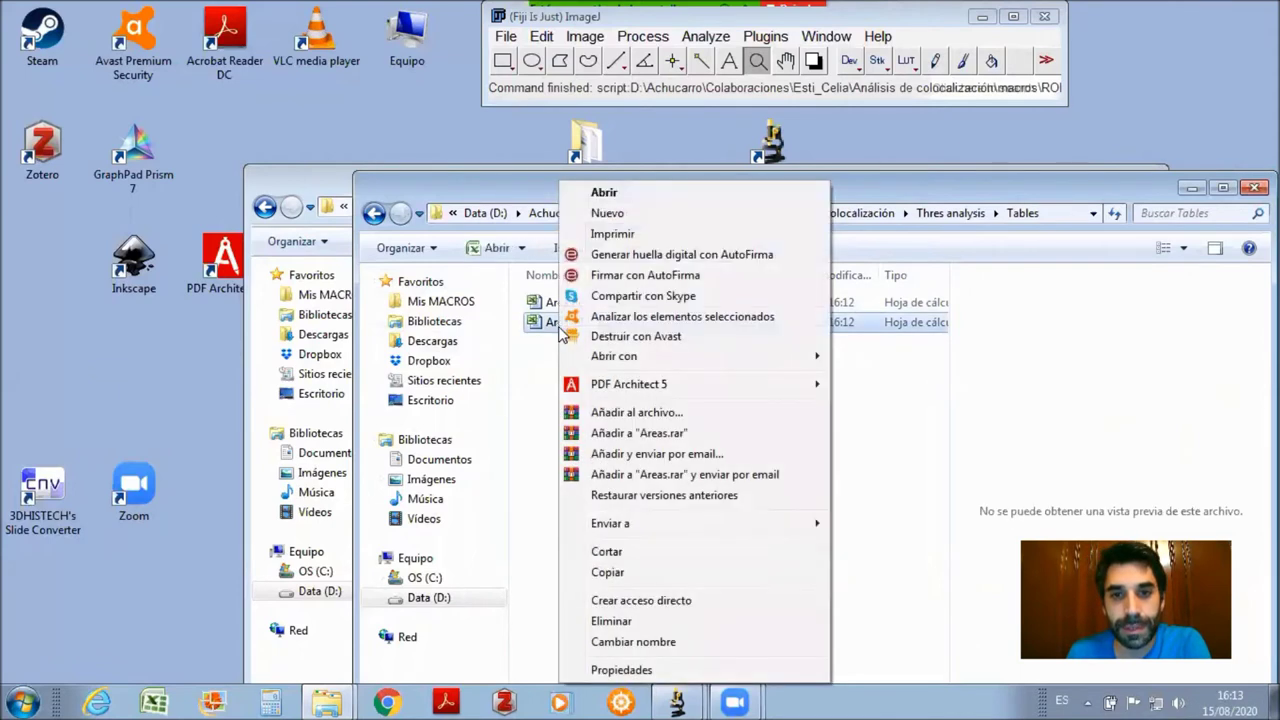
pyautogui.click(611, 195)
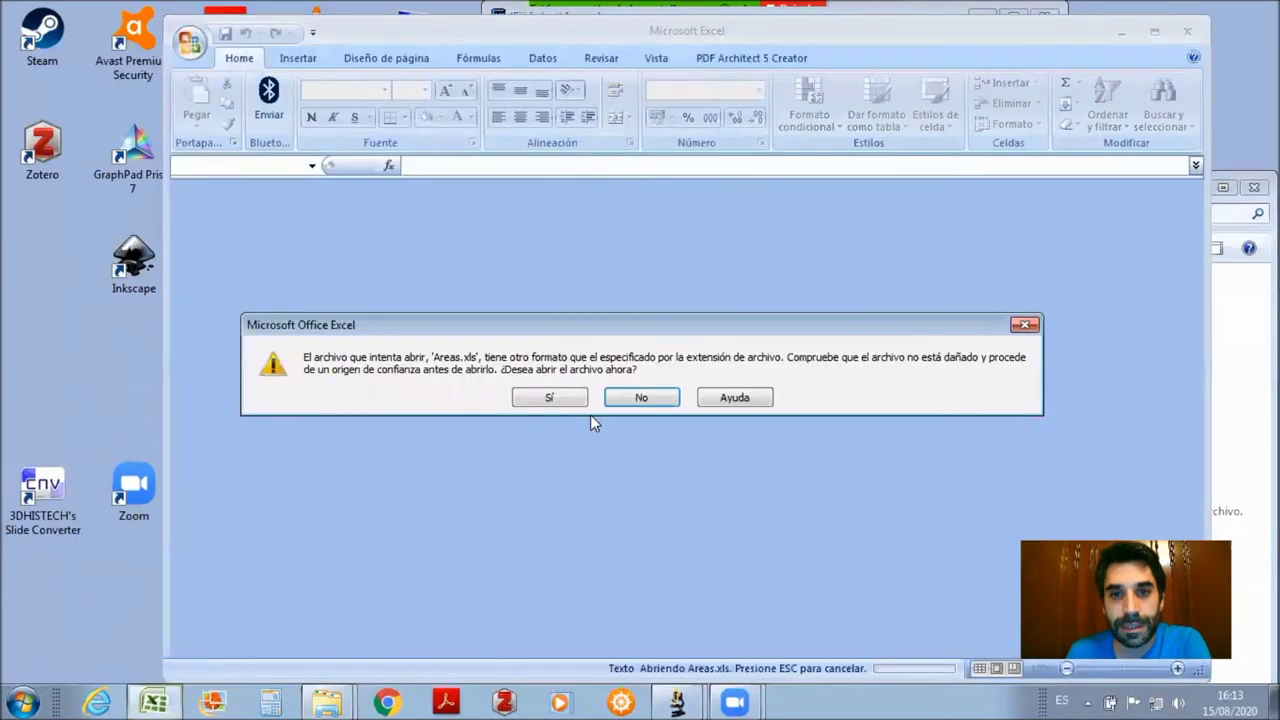
pyautogui.click(550, 398)
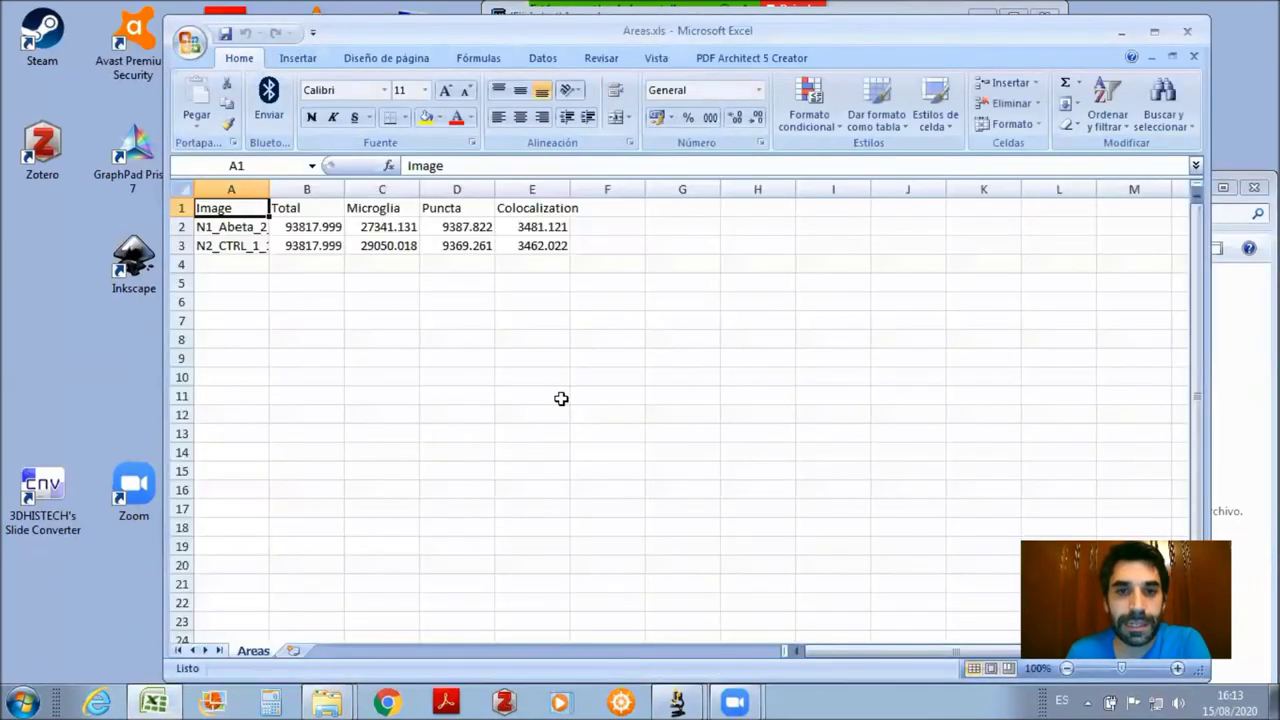
pyautogui.doubleClick(269, 189)
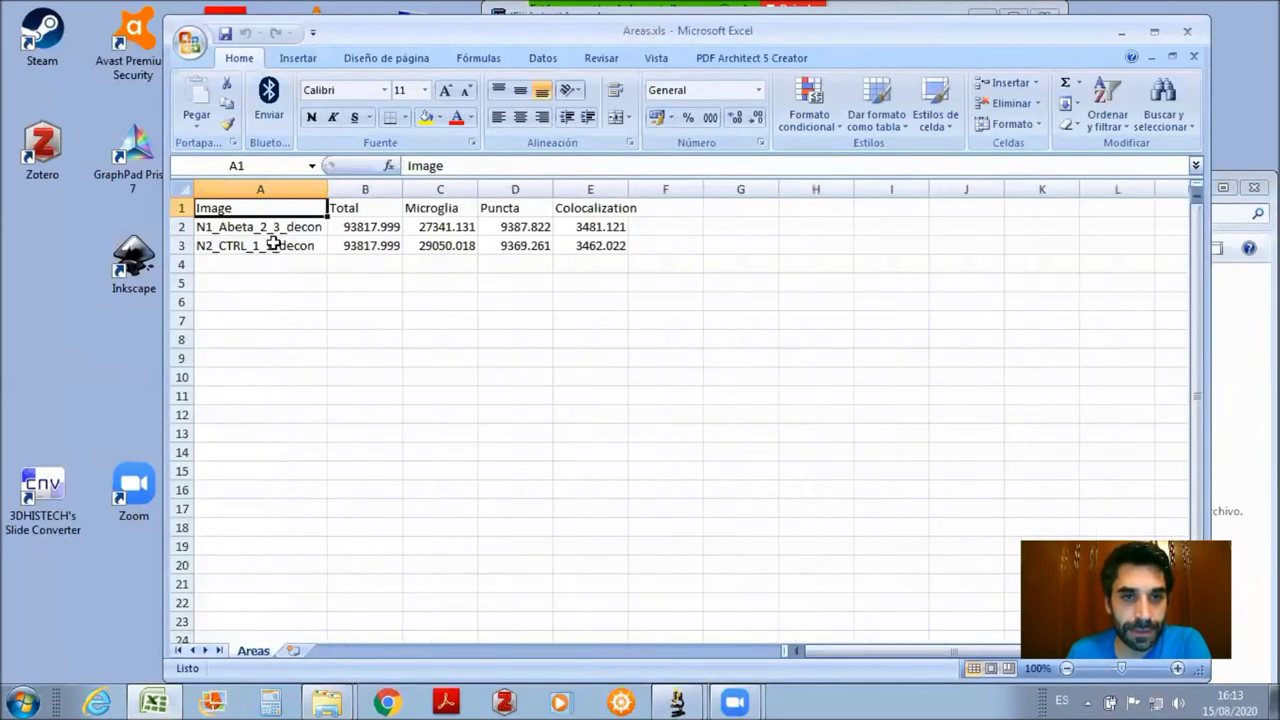
# - Examine the image names and the Total, Microglia, Puncta and Colocalization areas for N1_Abeta_2_3_decon
pyautogui.click(256, 232)
pyautogui.click(257, 246)
pyautogui.click(350, 228)
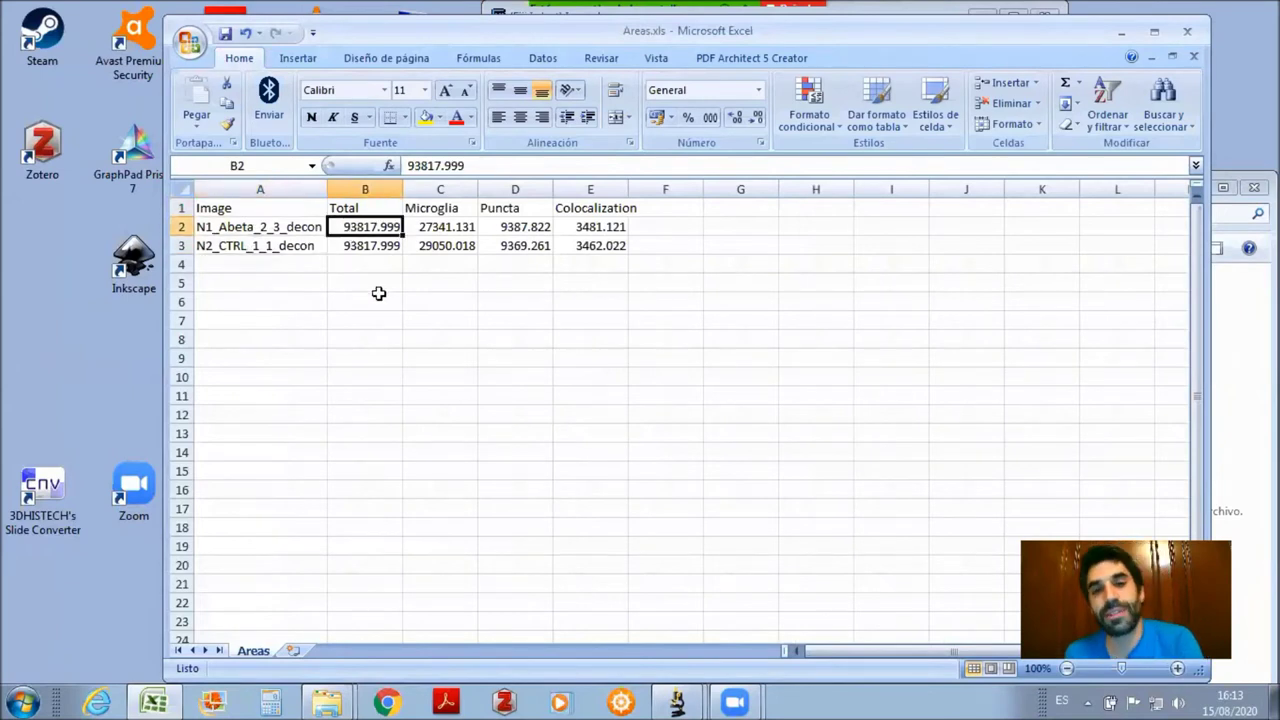
pyautogui.click(428, 230)
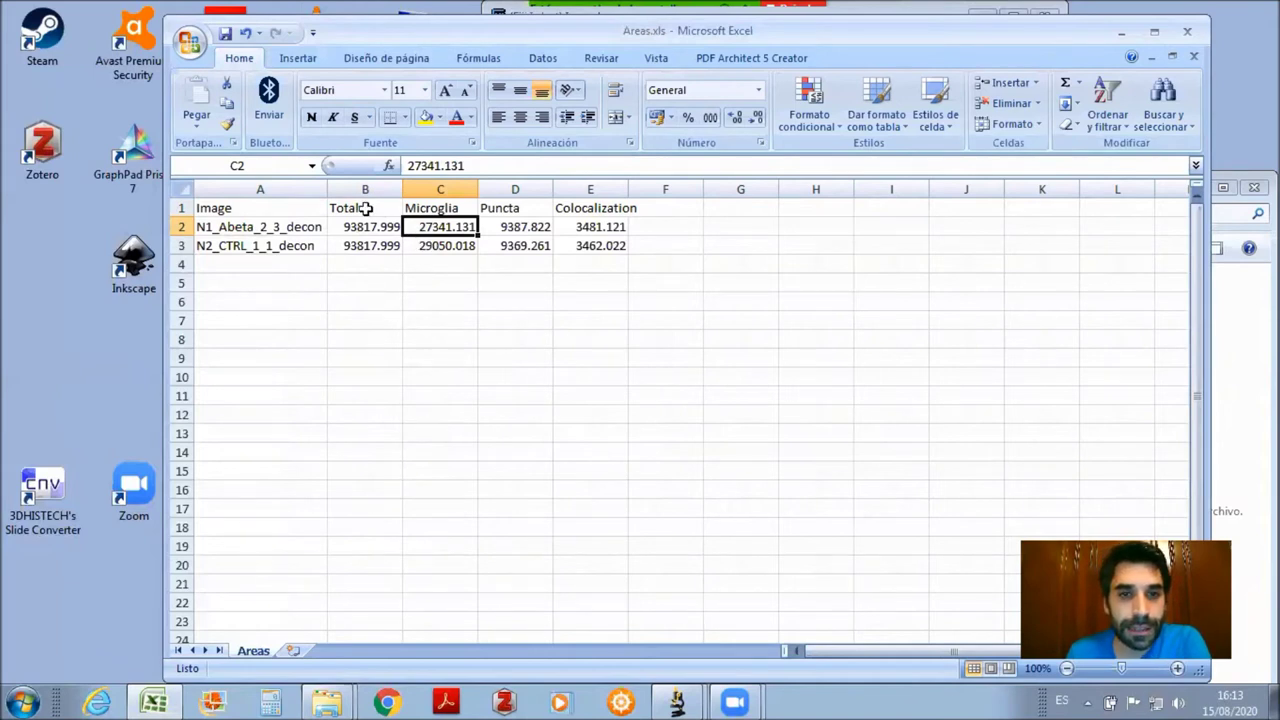
pyautogui.click(508, 226)
pyautogui.click(612, 226)
pyautogui.click(525, 450)
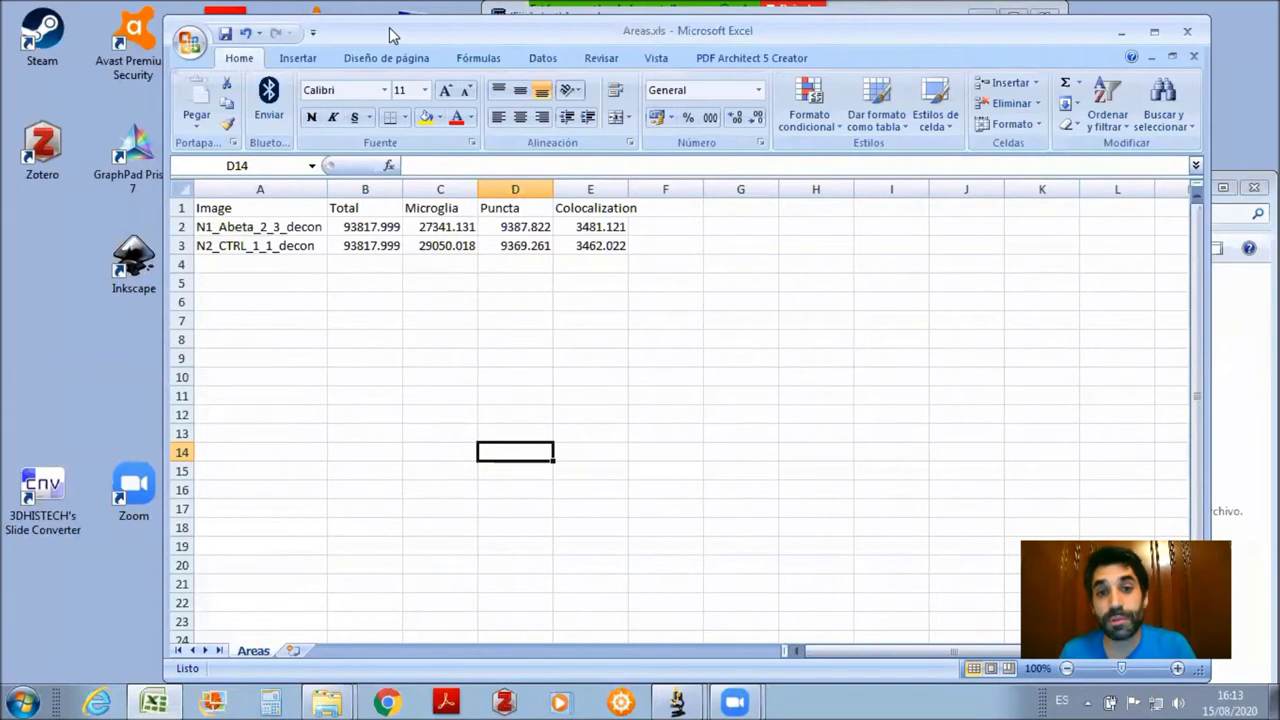
pyautogui.click(370, 282)
pyautogui.write('=')
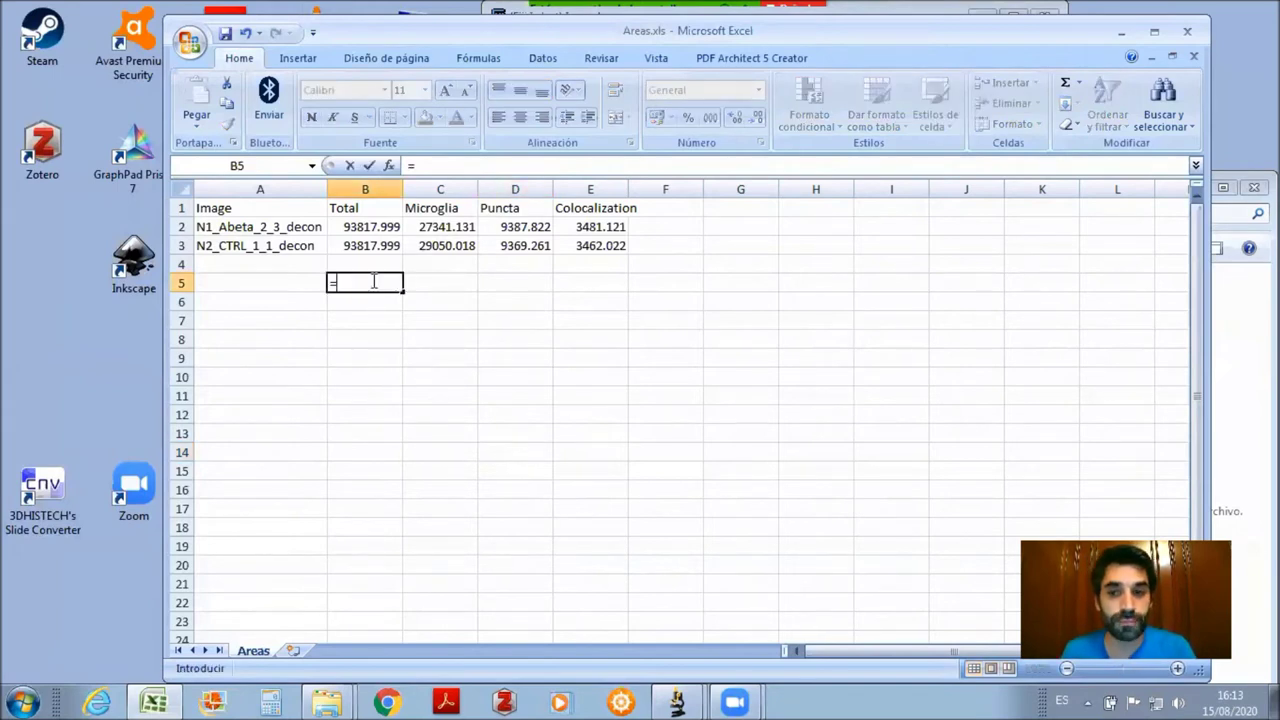
pyautogui.click(412, 285)
pyautogui.press('Escape')
# - Calculate the Microglia share of the total area in cell C5 with the formula =C2/B2*100
pyautogui.click(425, 284)
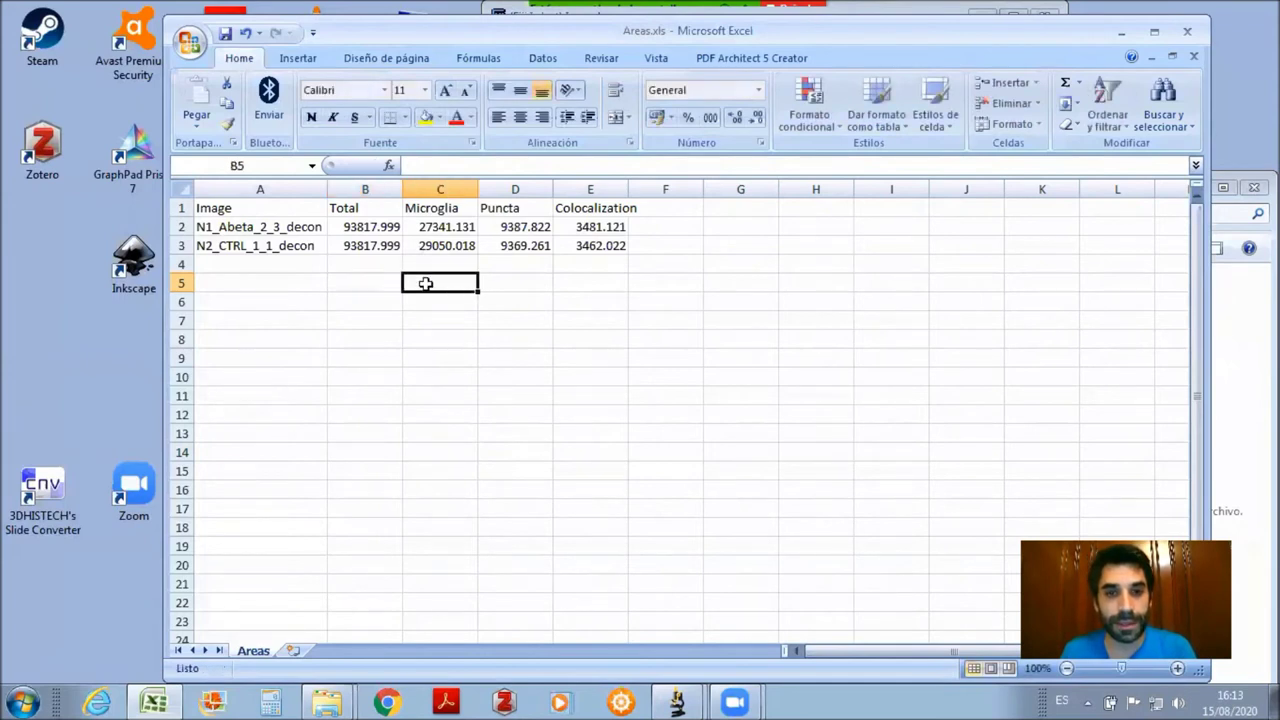
pyautogui.write('=')
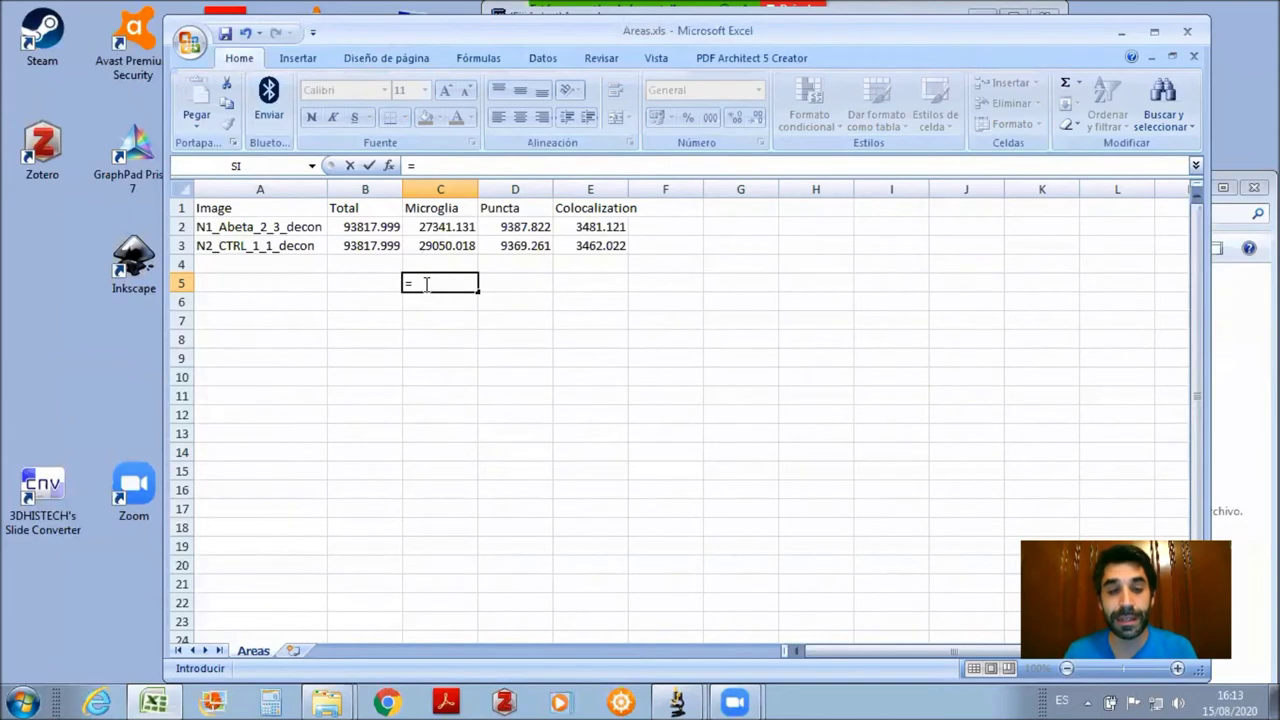
pyautogui.click(430, 229)
pyautogui.write('/')
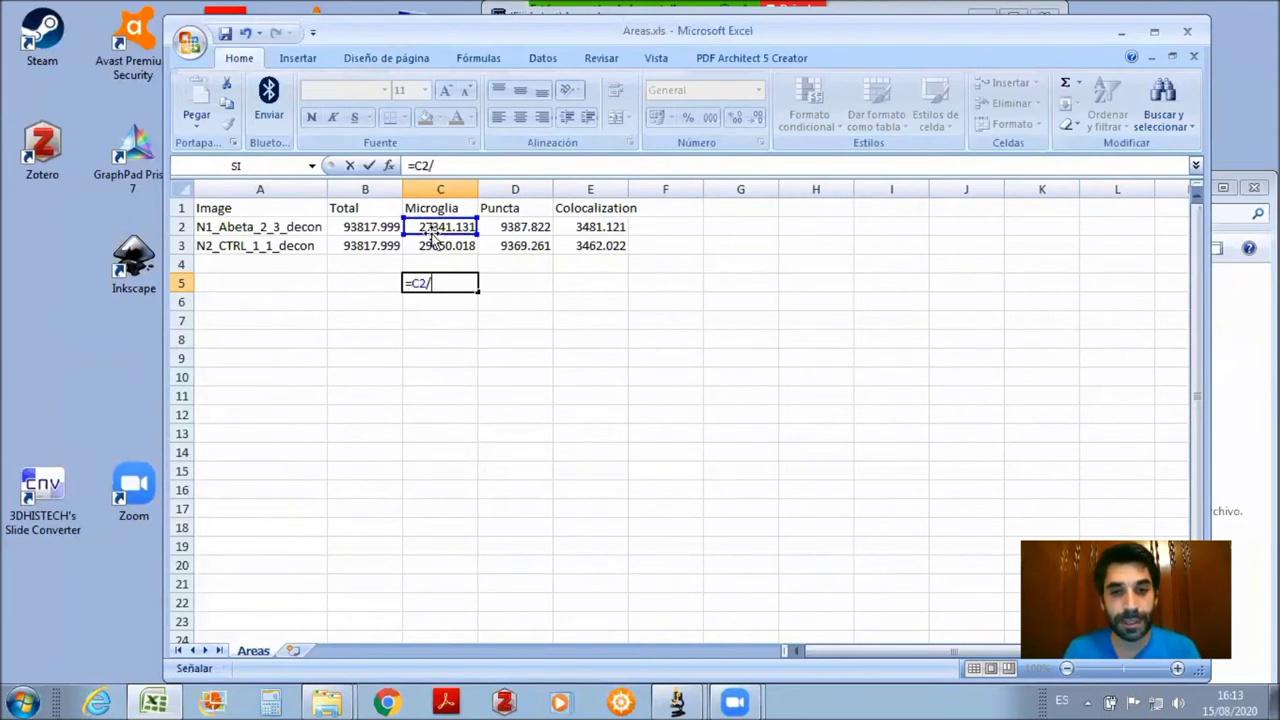
pyautogui.click(366, 227)
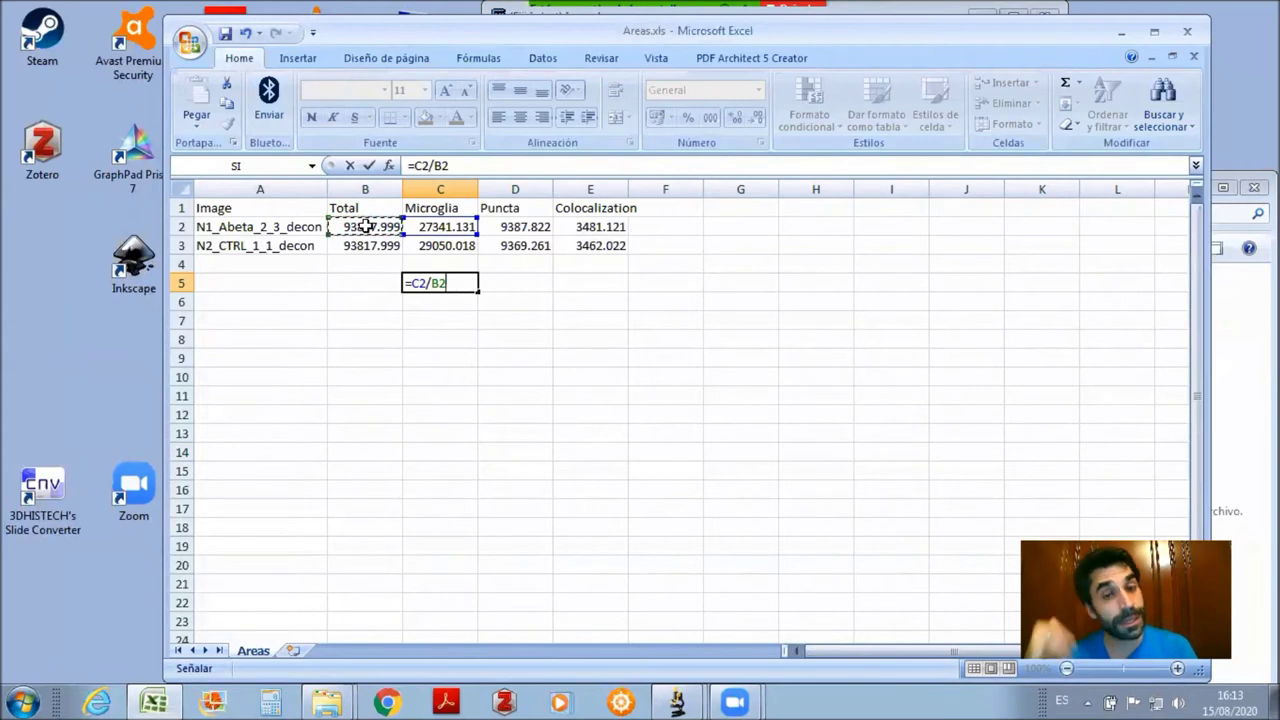
pyautogui.write('*100')
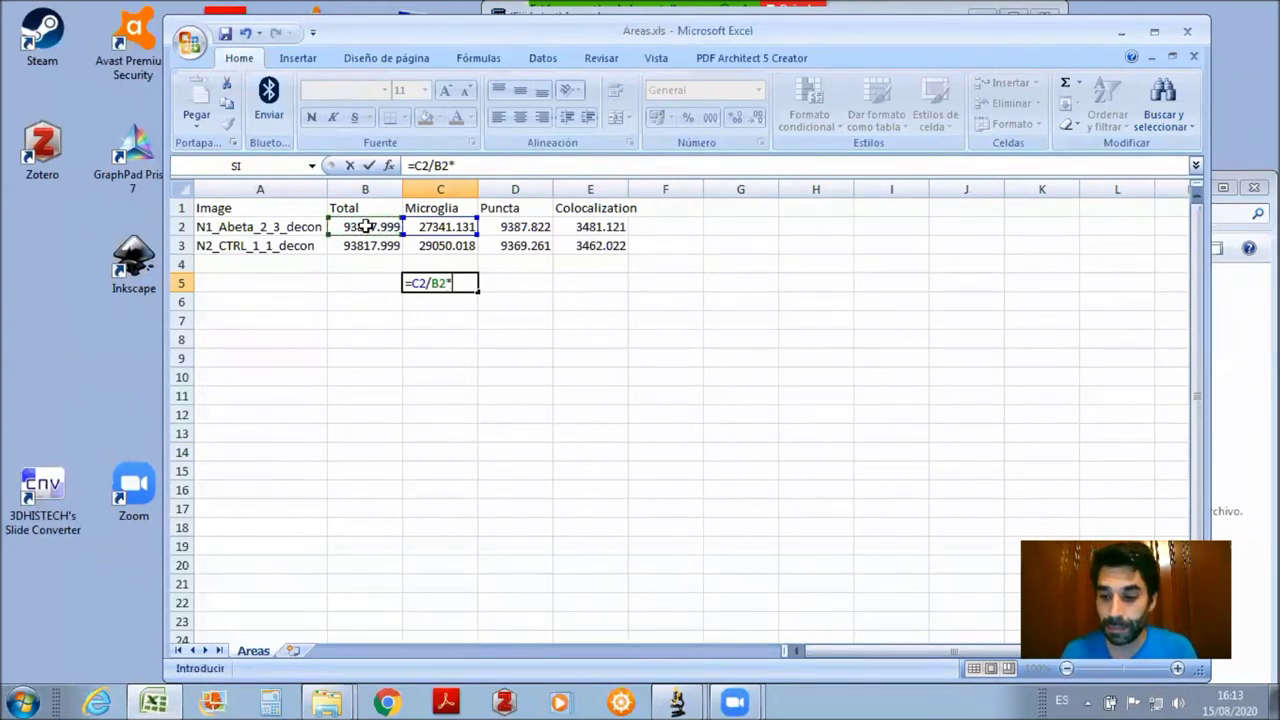
pyautogui.click(369, 165)
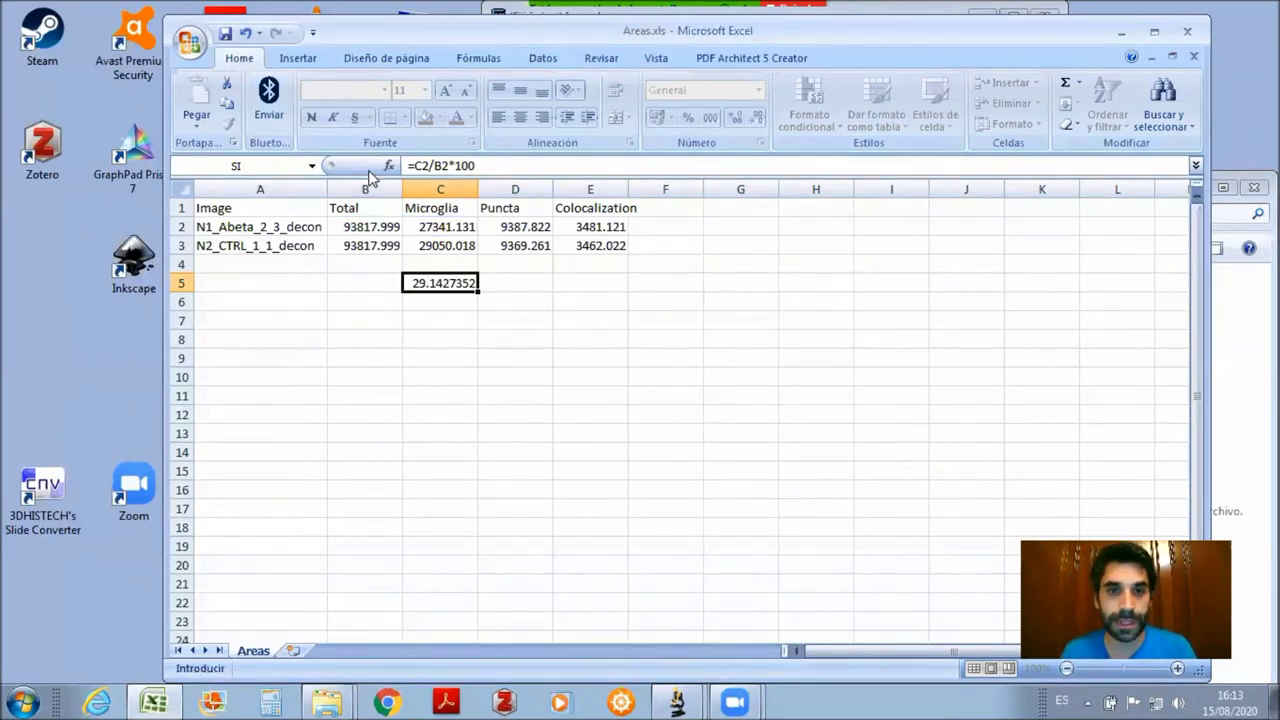
# - Fill the Microglia formula into C6 and D5, correct D5 to =D2/B2*100, and fill it down to D6
pyautogui.moveTo(478, 296); pyautogui.dragTo(535, 306)
pyautogui.doubleClick(522, 284)
pyautogui.moveTo(450, 218); pyautogui.dragTo(361, 209)
pyautogui.click(369, 166)
pyautogui.moveTo(552, 292); pyautogui.dragTo(549, 309)
pyautogui.click(495, 421)
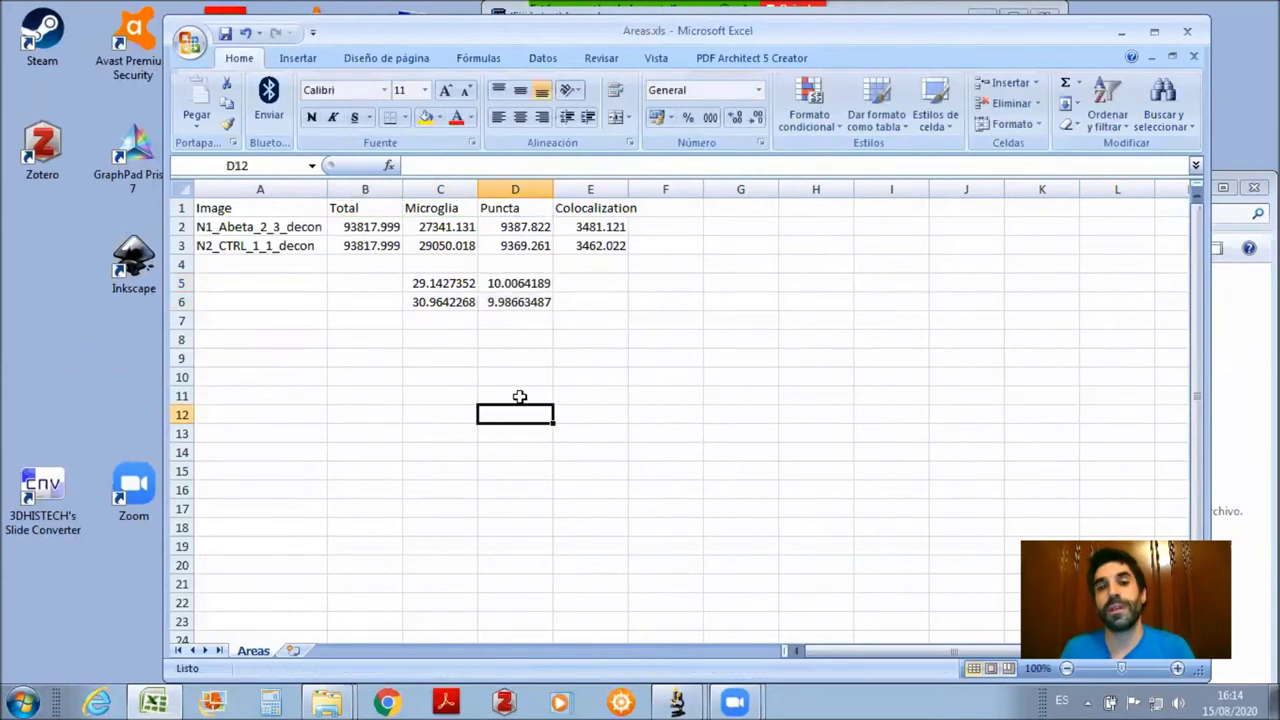
# - Copy the Puncta formula to E5, correct it to =E2/B2*100, fill it down to E6, and review the calculated percentages
pyautogui.click(523, 284)
pyautogui.moveTo(554, 287); pyautogui.dragTo(591, 286)
pyautogui.doubleClick(591, 284)
pyautogui.moveTo(465, 226); pyautogui.dragTo(390, 226)
pyautogui.click(369, 165)
pyautogui.moveTo(624, 293); pyautogui.dragTo(626, 318)
pyautogui.click(548, 304)
pyautogui.moveTo(430, 283); pyautogui.dragTo(600, 300)
pyautogui.click(590, 358)
pyautogui.moveTo(515, 283); pyautogui.dragTo(533, 310)
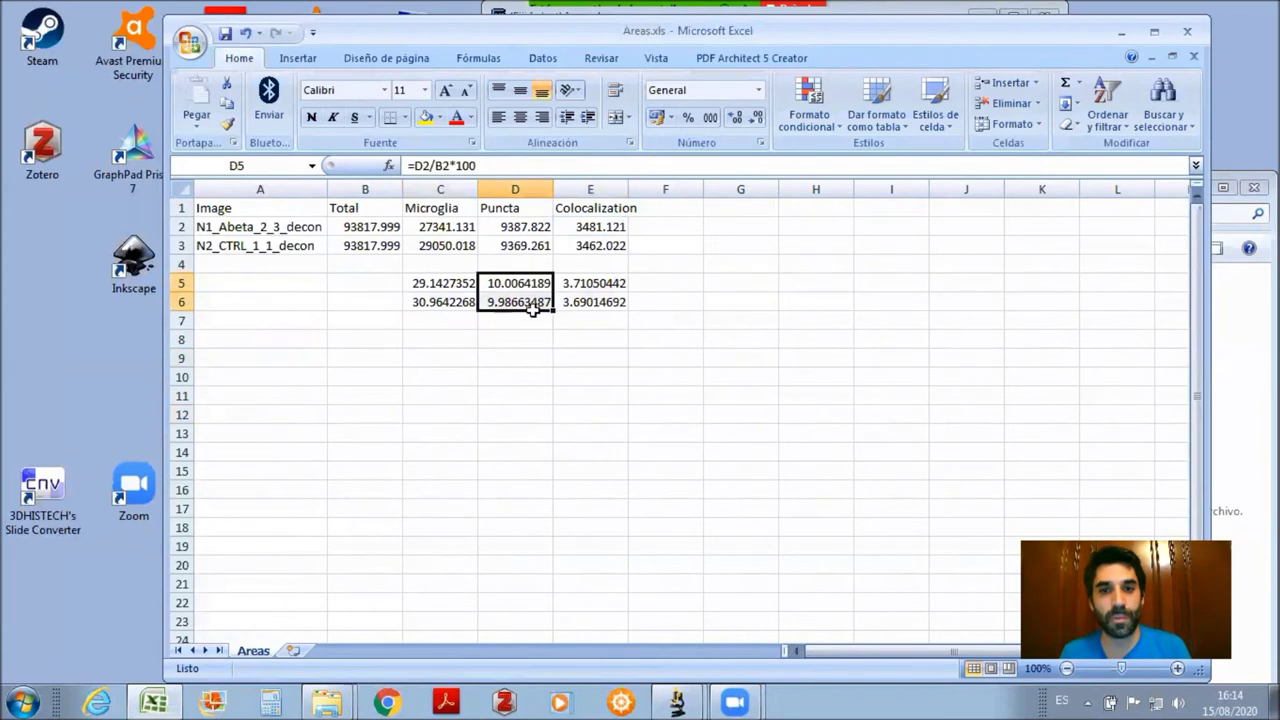
pyautogui.click(441, 359)
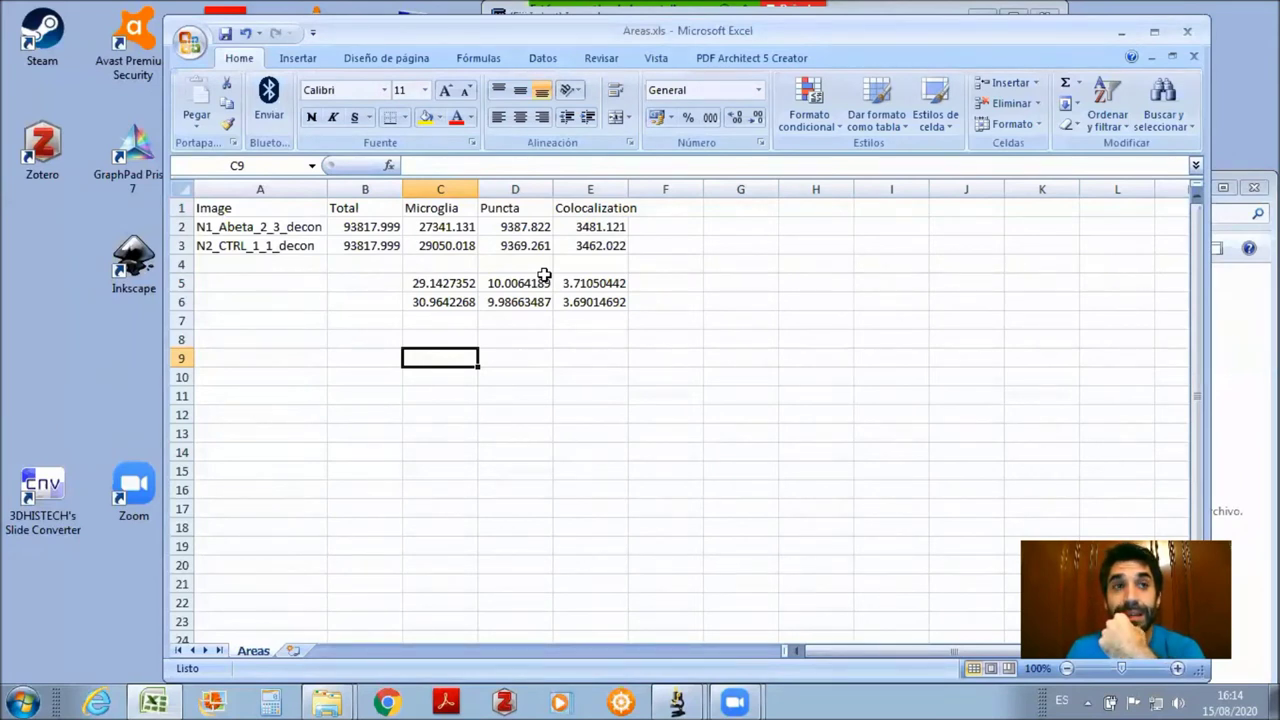
# - Calculate colocalization as a percentage of Puncta in F5 with =E2/D2*100 and fill it down to F6
pyautogui.click(659, 279)
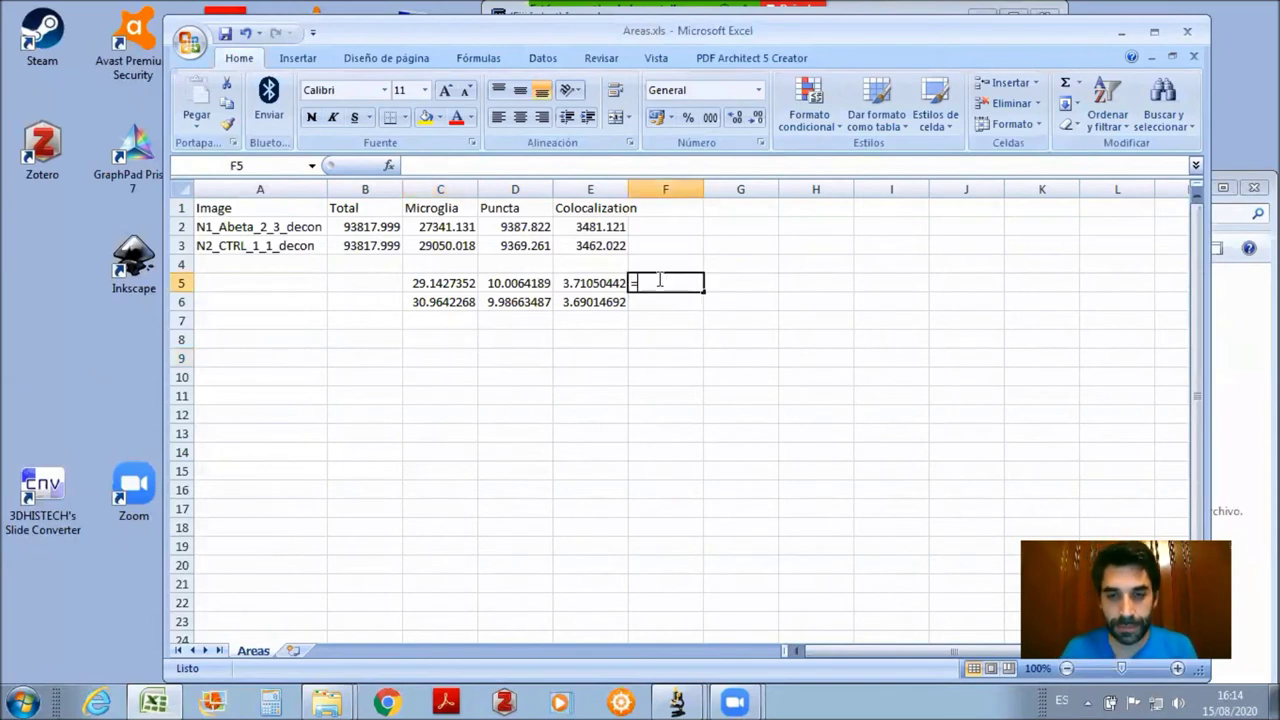
pyautogui.write('=')
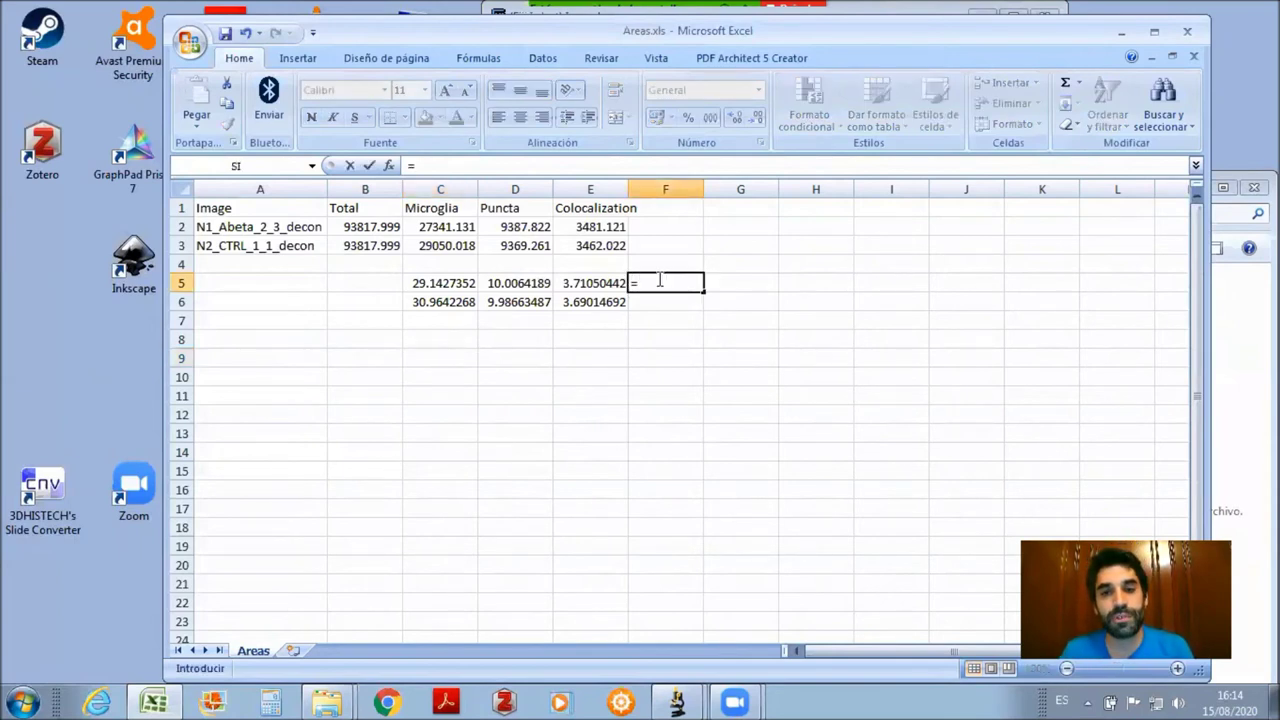
pyautogui.click(612, 232)
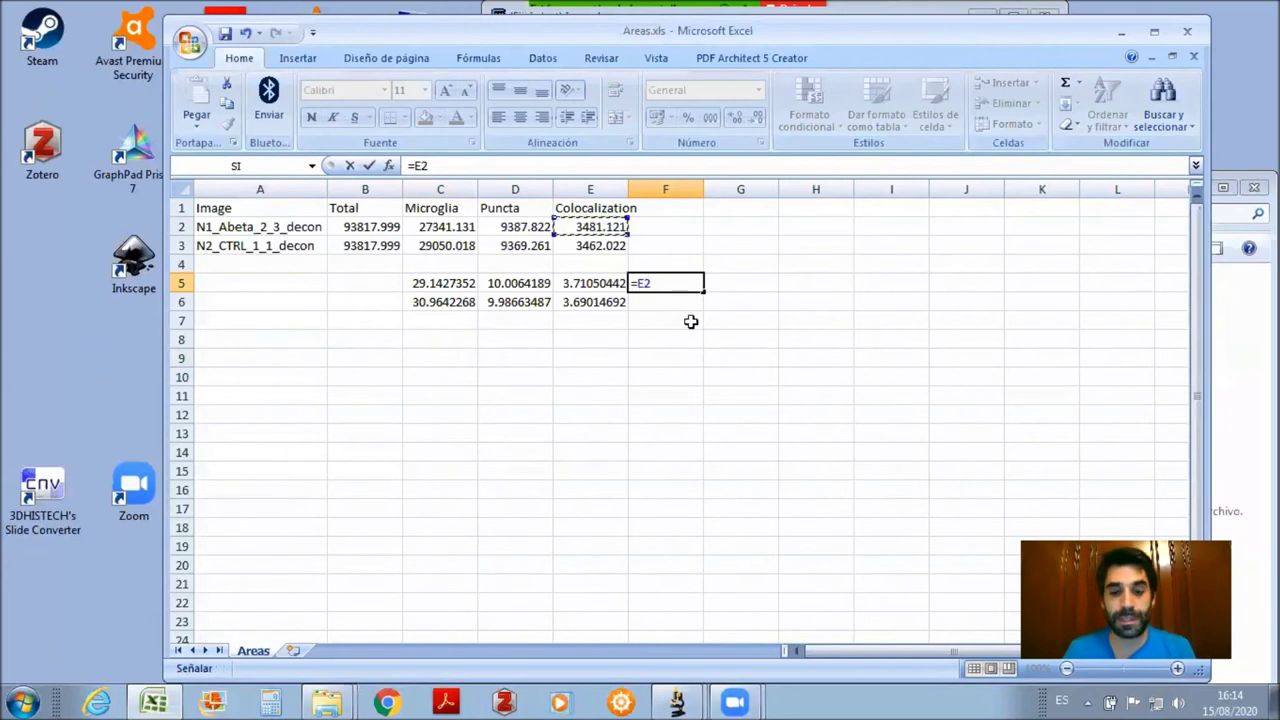
pyautogui.write('/')
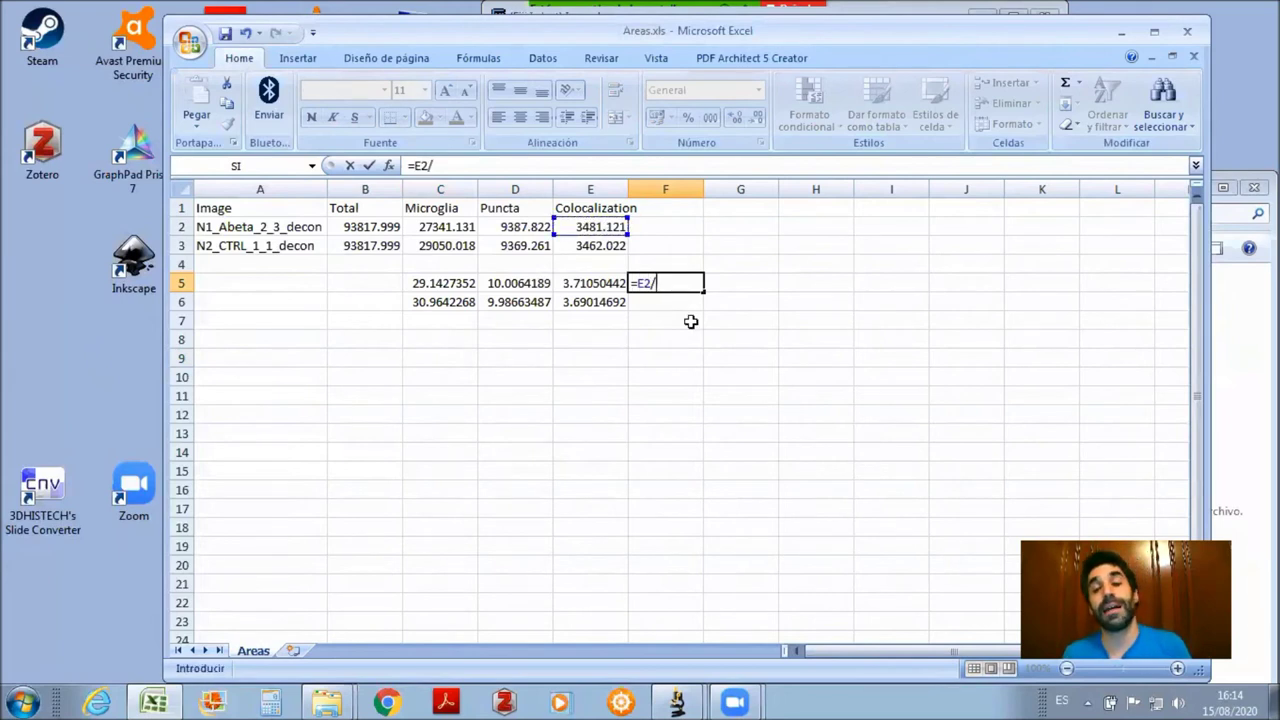
pyautogui.click(519, 227)
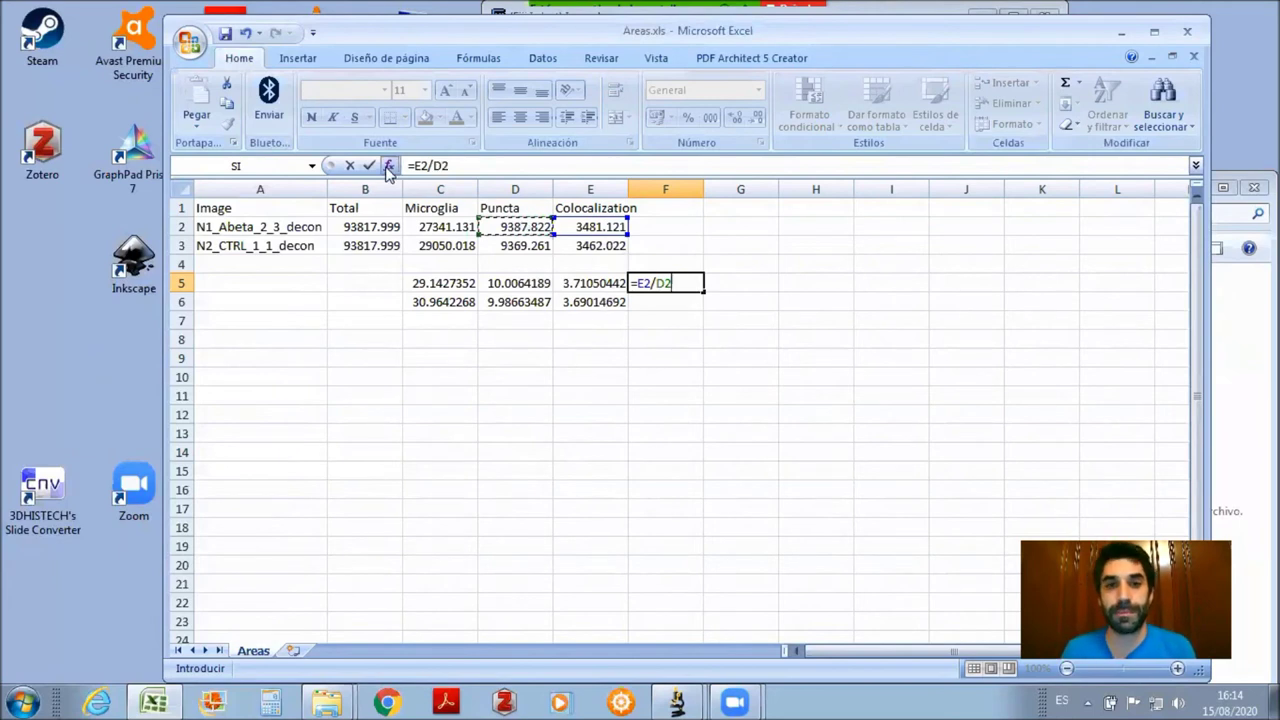
pyautogui.write('*100')
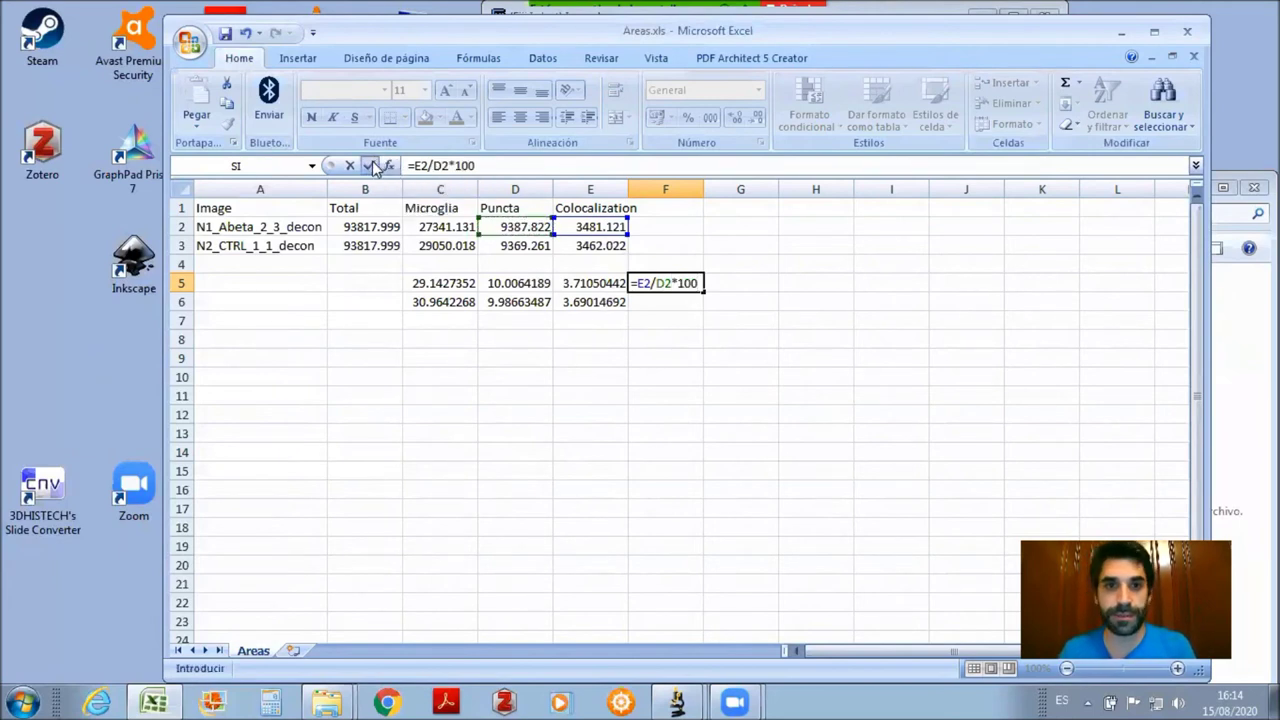
pyautogui.click(369, 166)
pyautogui.moveTo(703, 291); pyautogui.dragTo(700, 308)
pyautogui.click(683, 353)
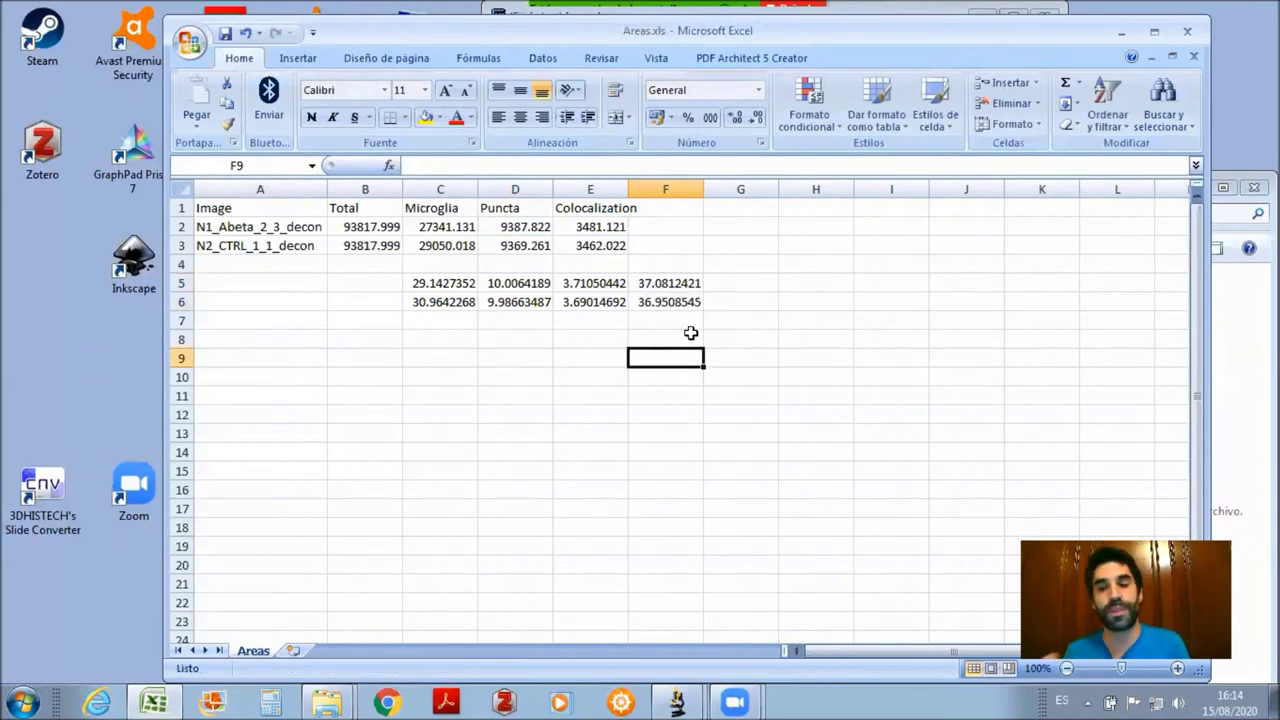
# - Copy the F5 formula to G5 and correct it to =E2/C2*100 for colocalization as a percentage of Microglia
pyautogui.click(690, 285)
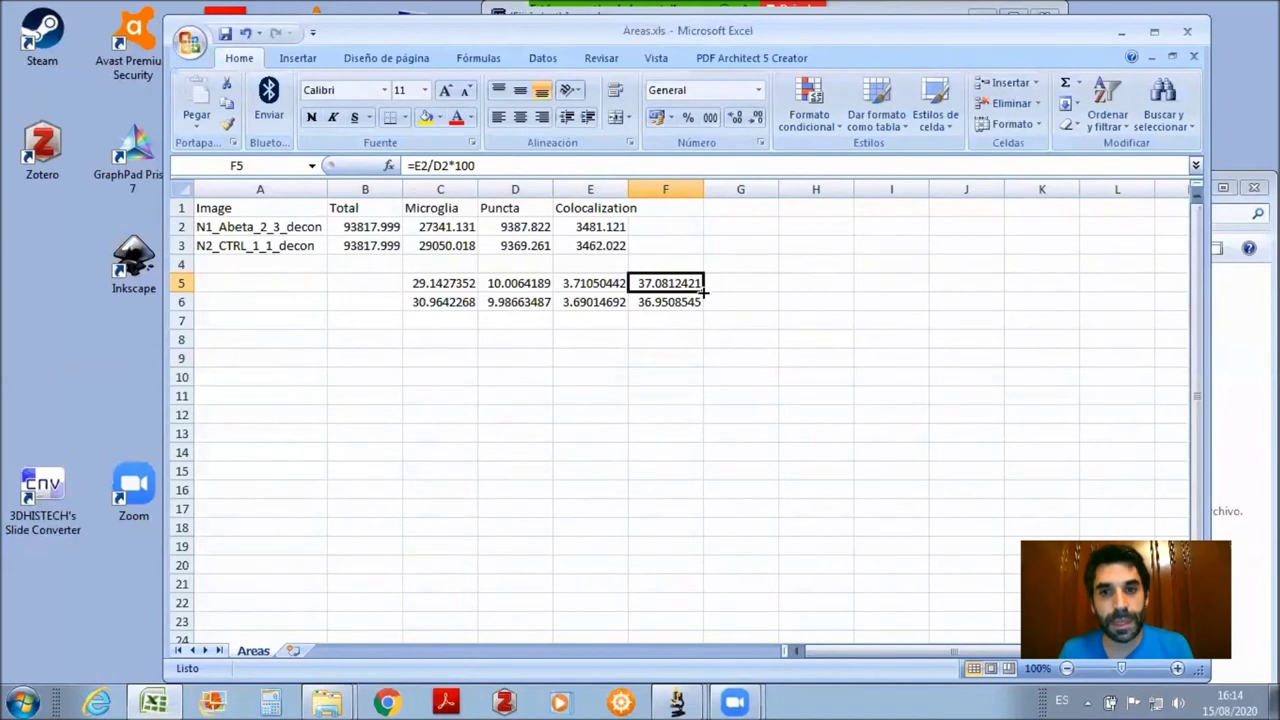
pyautogui.moveTo(704, 291); pyautogui.dragTo(757, 280)
pyautogui.doubleClick(752, 283)
pyautogui.moveTo(620, 217); pyautogui.dragTo(452, 222)
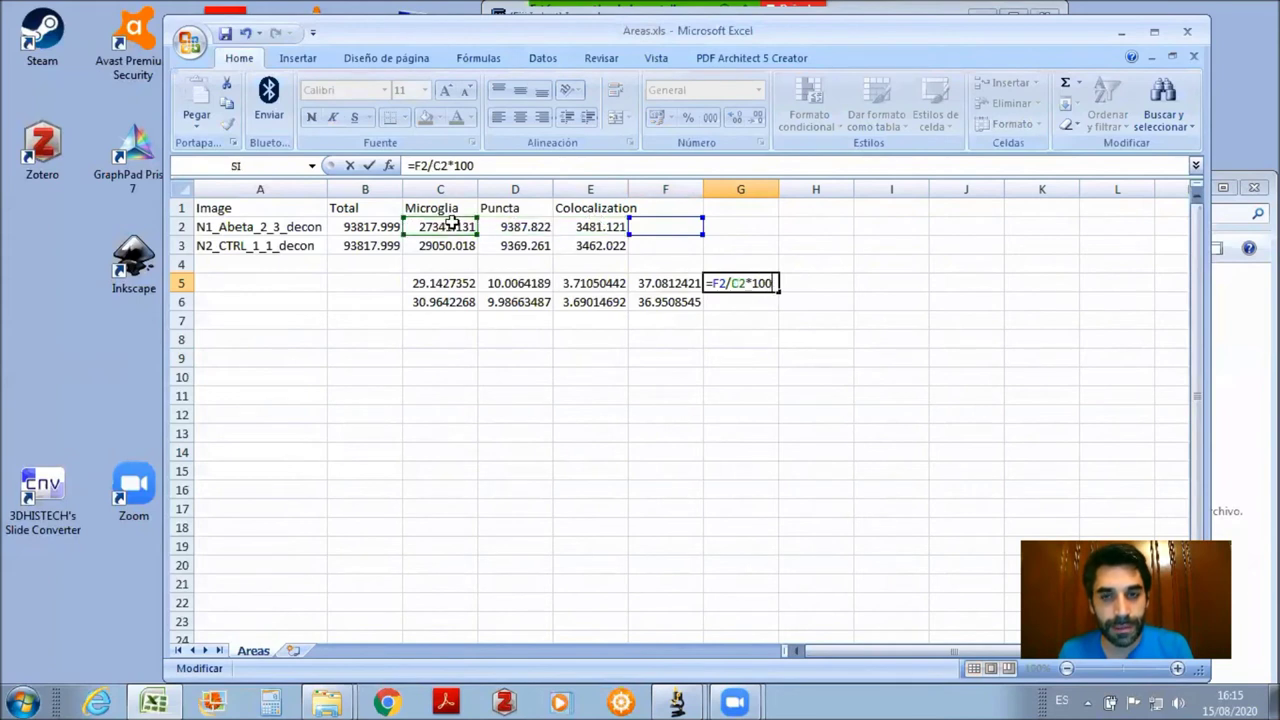
pyautogui.click(642, 209)
pyautogui.doubleClick(737, 283)
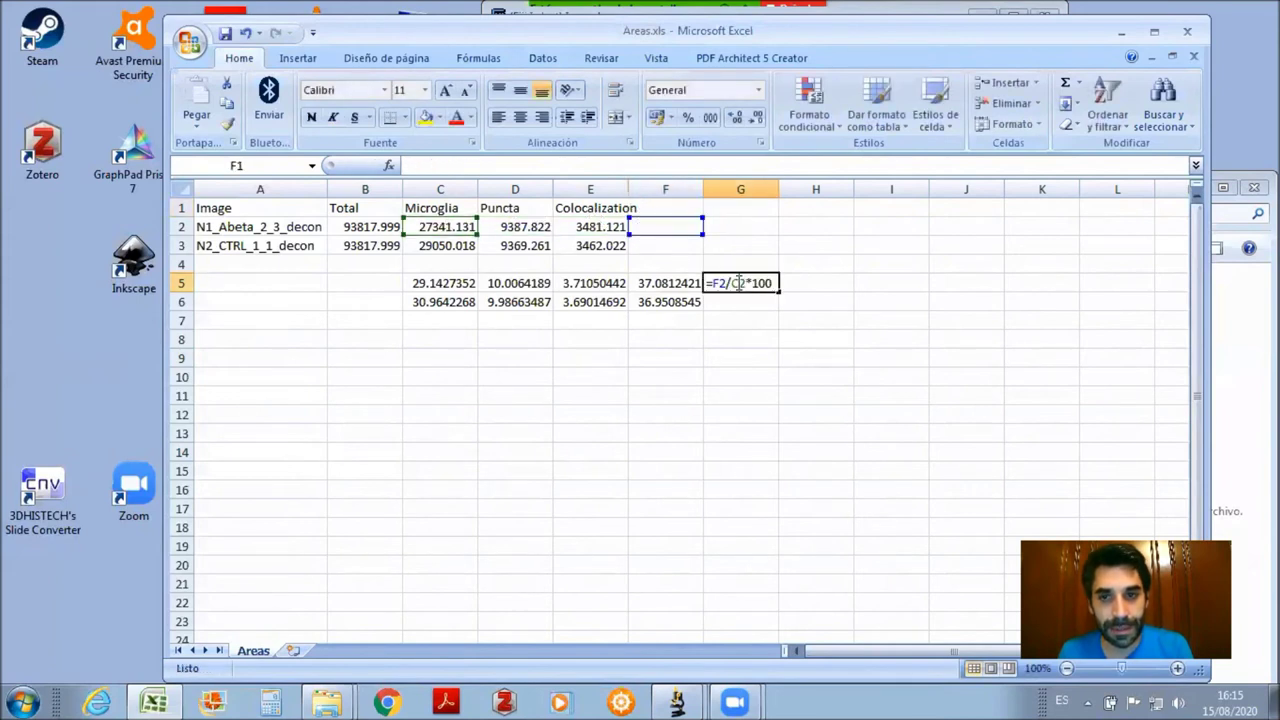
pyautogui.moveTo(674, 219); pyautogui.dragTo(615, 229)
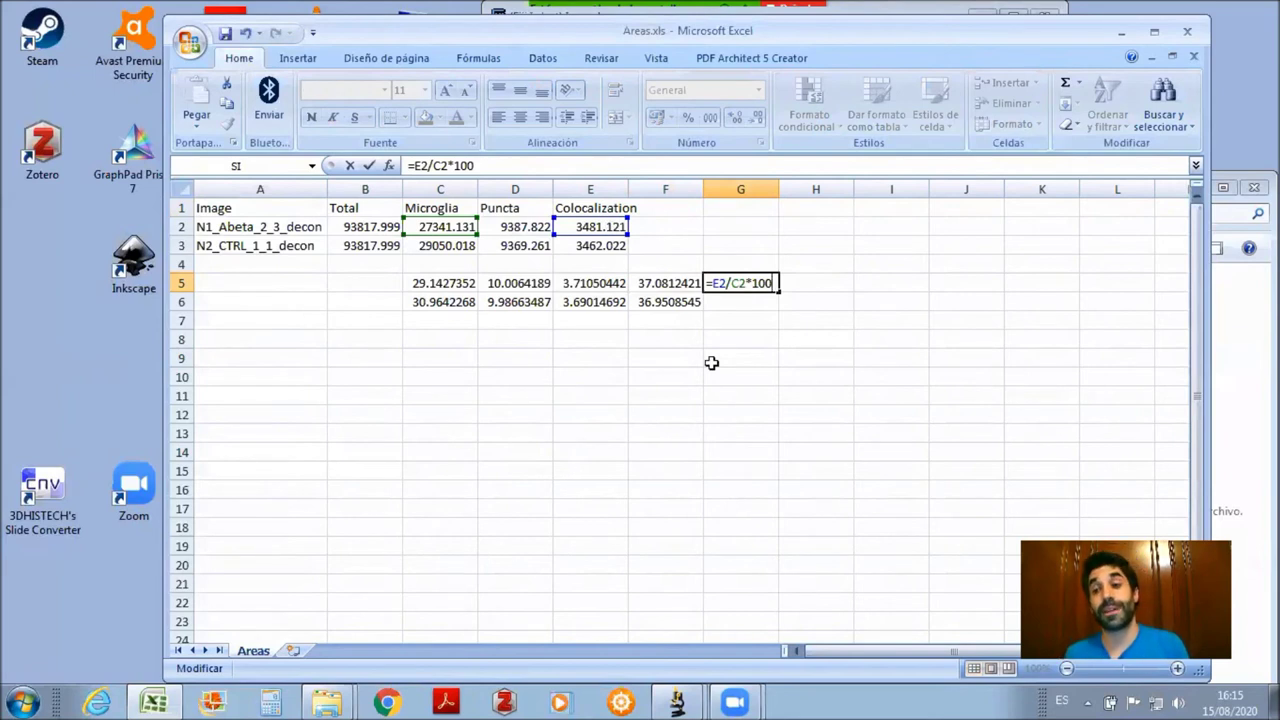
pyautogui.hotkey('ctrl', 'Return')
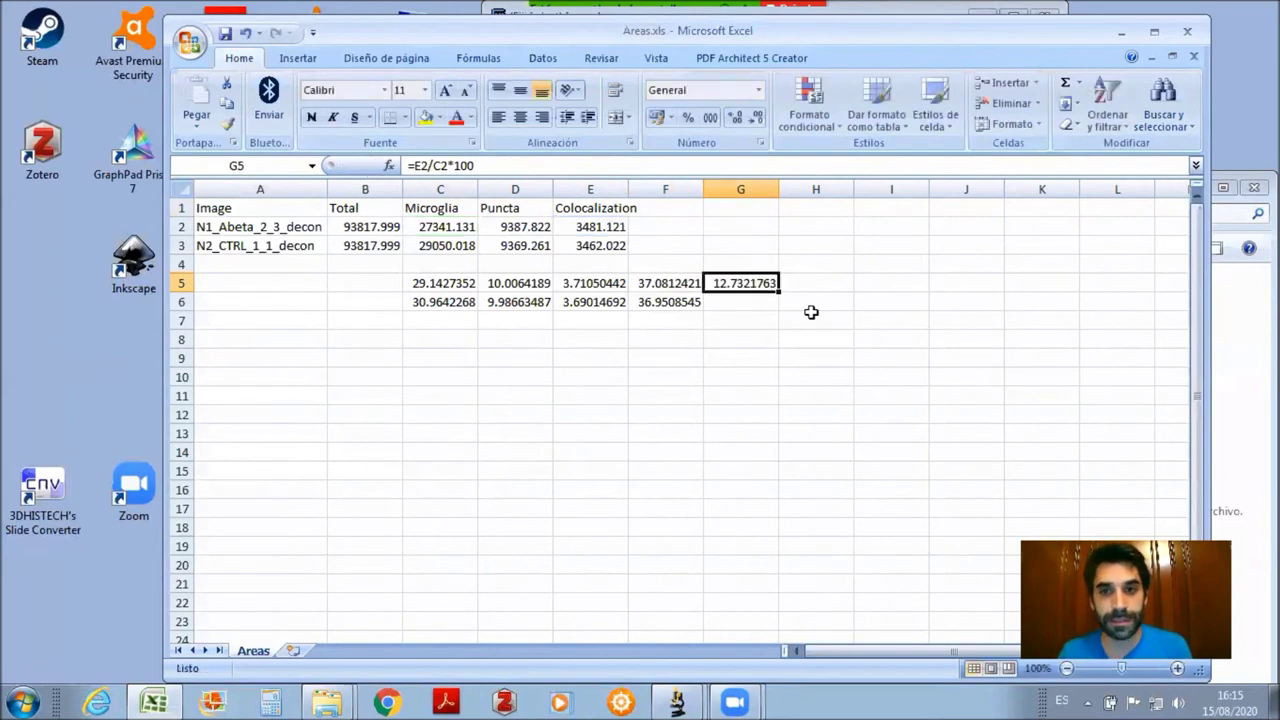
# - Fill the G5 formula down to G6 and check which cells the G6 formula references
pyautogui.moveTo(778, 291); pyautogui.dragTo(778, 310)
pyautogui.click(814, 358)
pyautogui.click(760, 303)
pyautogui.doubleClick(760, 303)
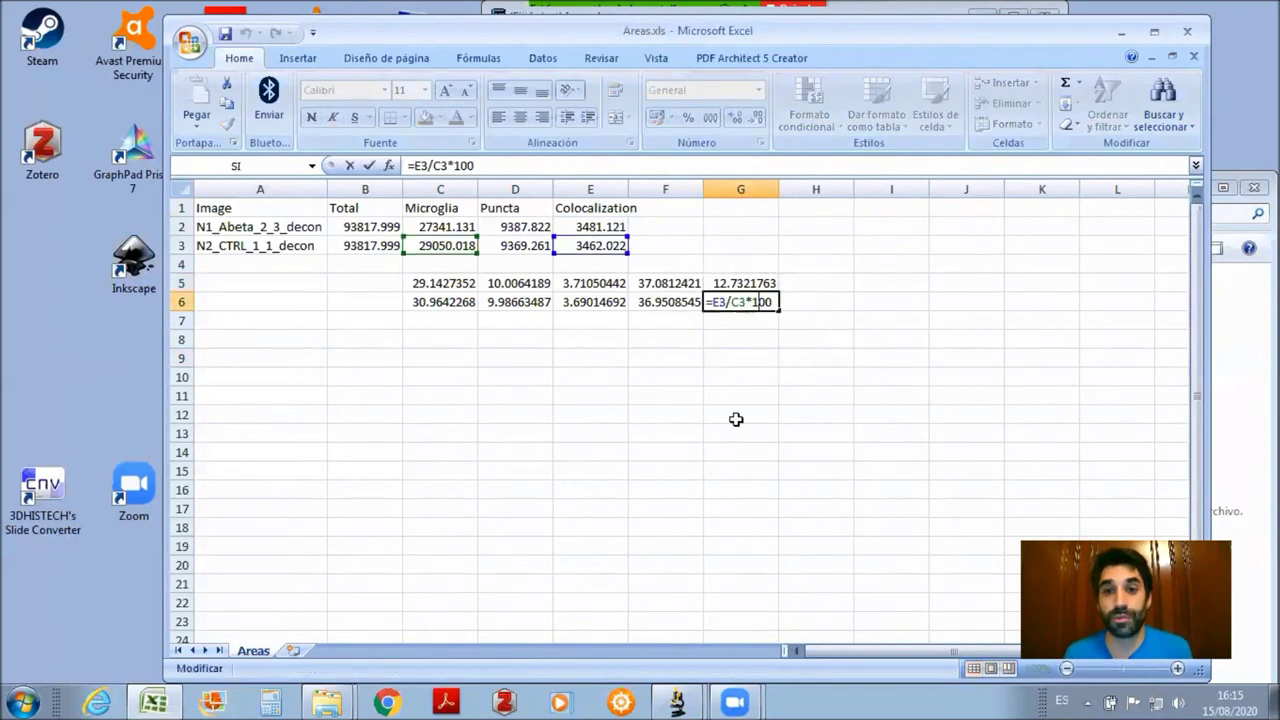
pyautogui.click(730, 415)
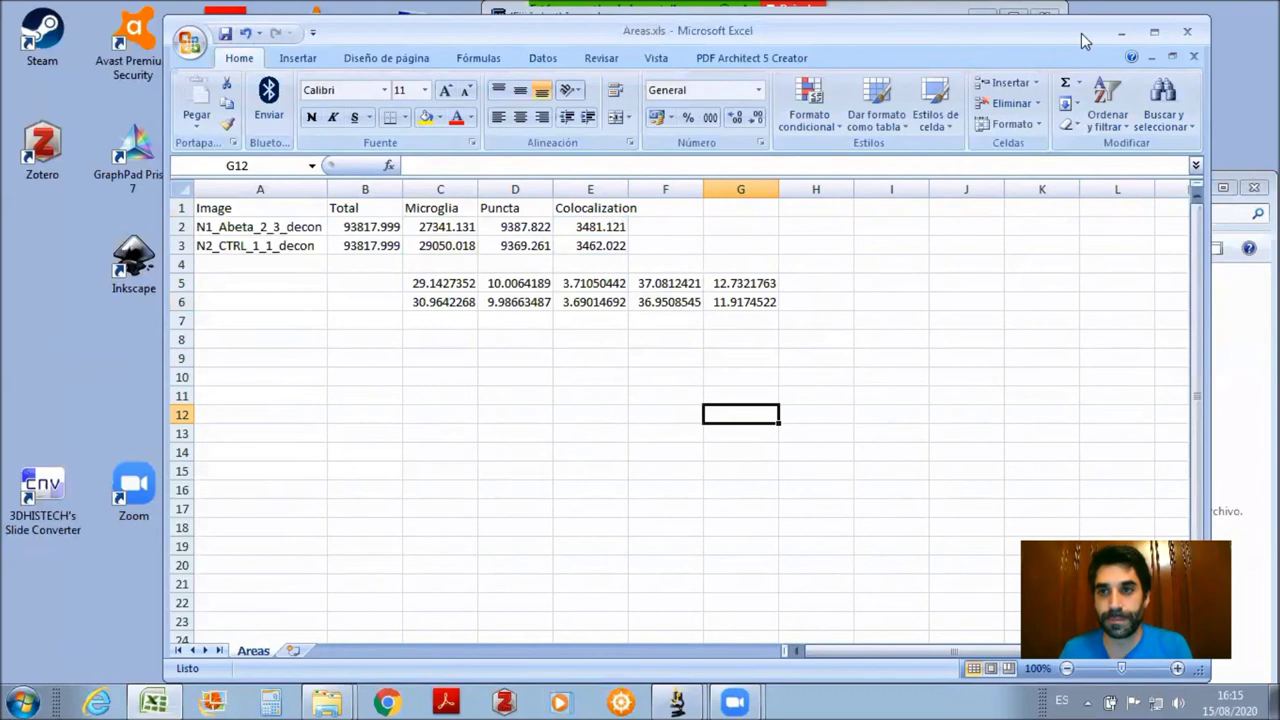
# - Move the Areas.xls window off the file list and open Area Percentage.xls despite its format mismatch
pyautogui.moveTo(1075, 42); pyautogui.dragTo(1032, 451)
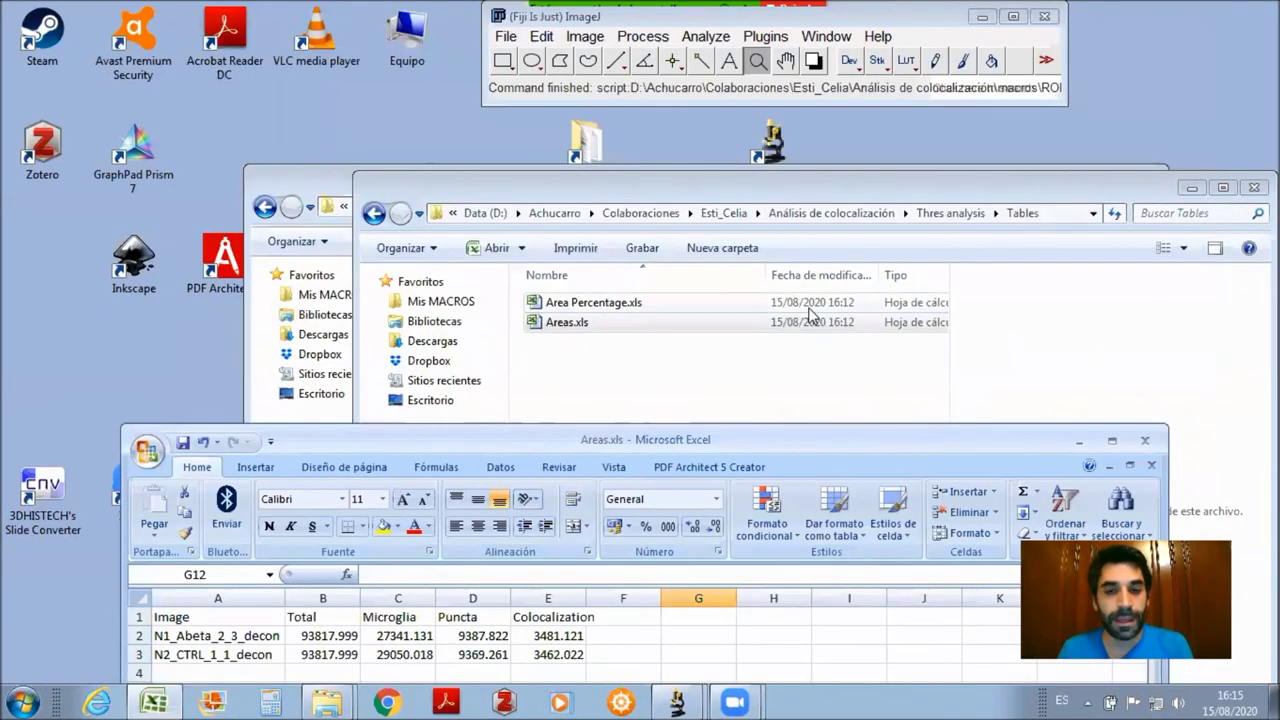
pyautogui.rightClick(618, 303)
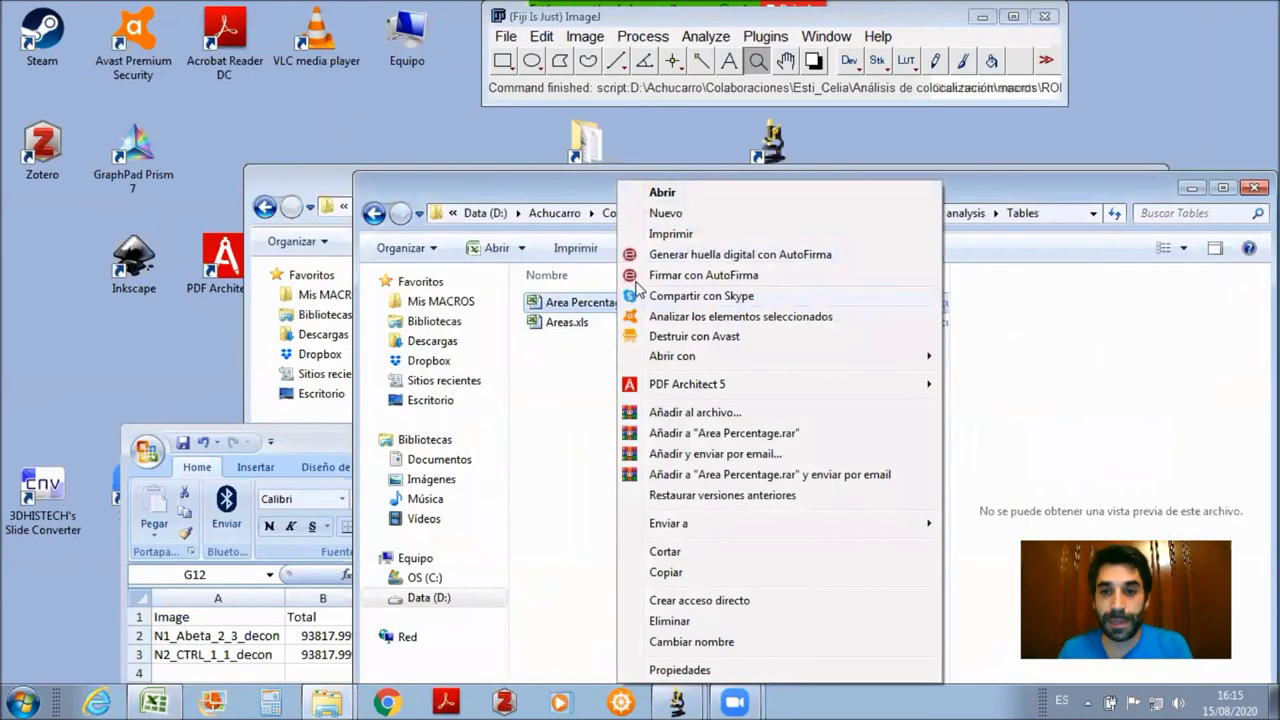
pyautogui.click(659, 195)
pyautogui.click(575, 396)
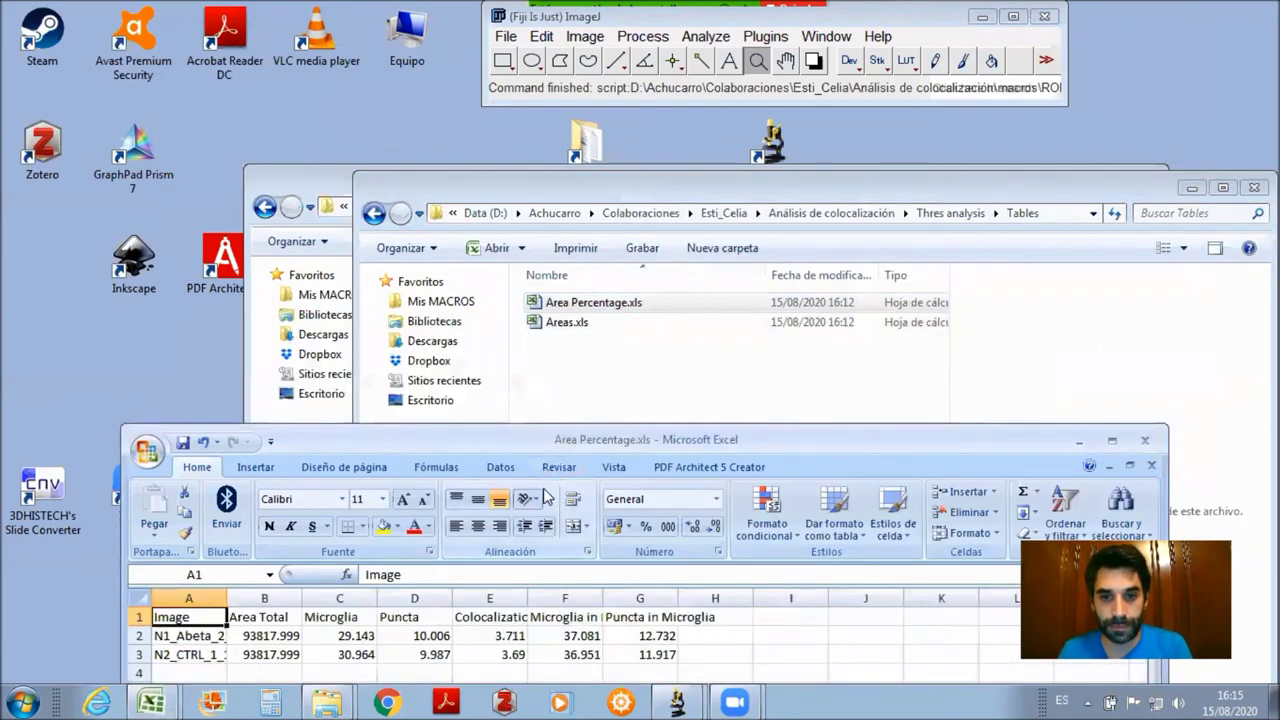
# - Copy the percentage table A1:G3 from Area Percentage.xls and paste it into Areas.xls starting at C8
pyautogui.moveTo(506, 445); pyautogui.dragTo(503, 74)
pyautogui.moveTo(182, 244); pyautogui.dragTo(663, 286)
pyautogui.hotkey('ctrl', 'c')
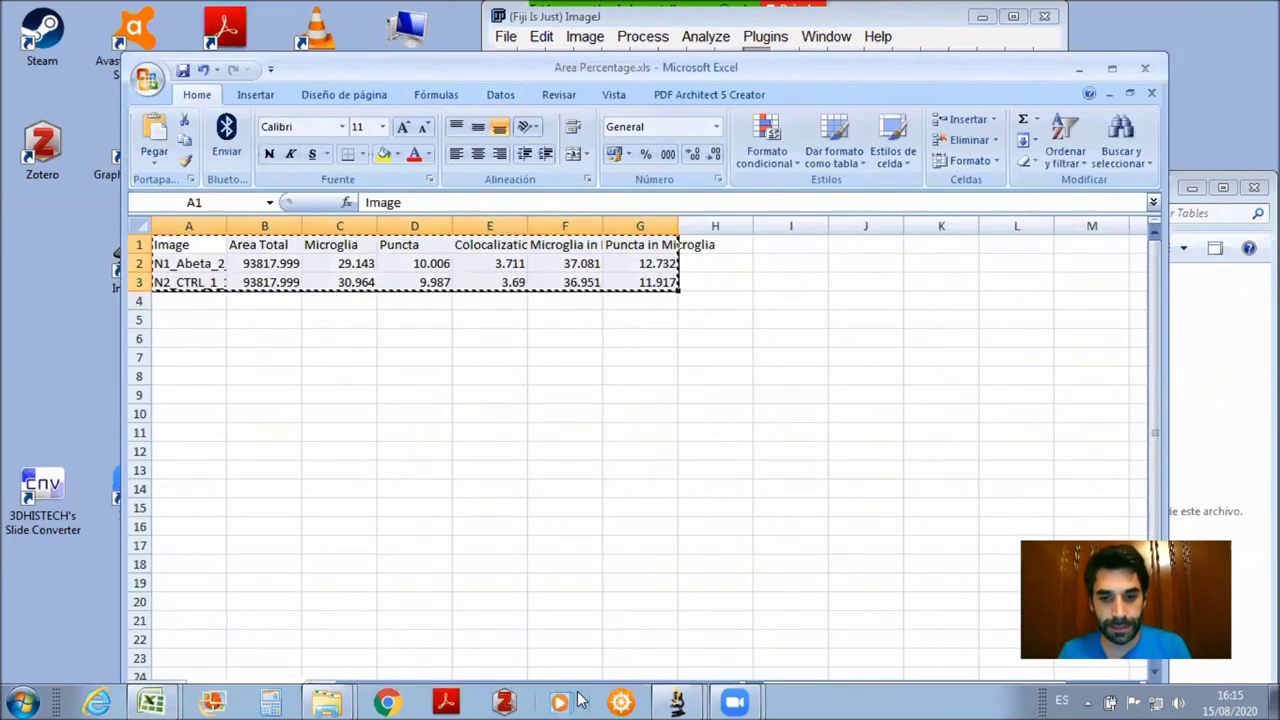
pyautogui.click(150, 702)
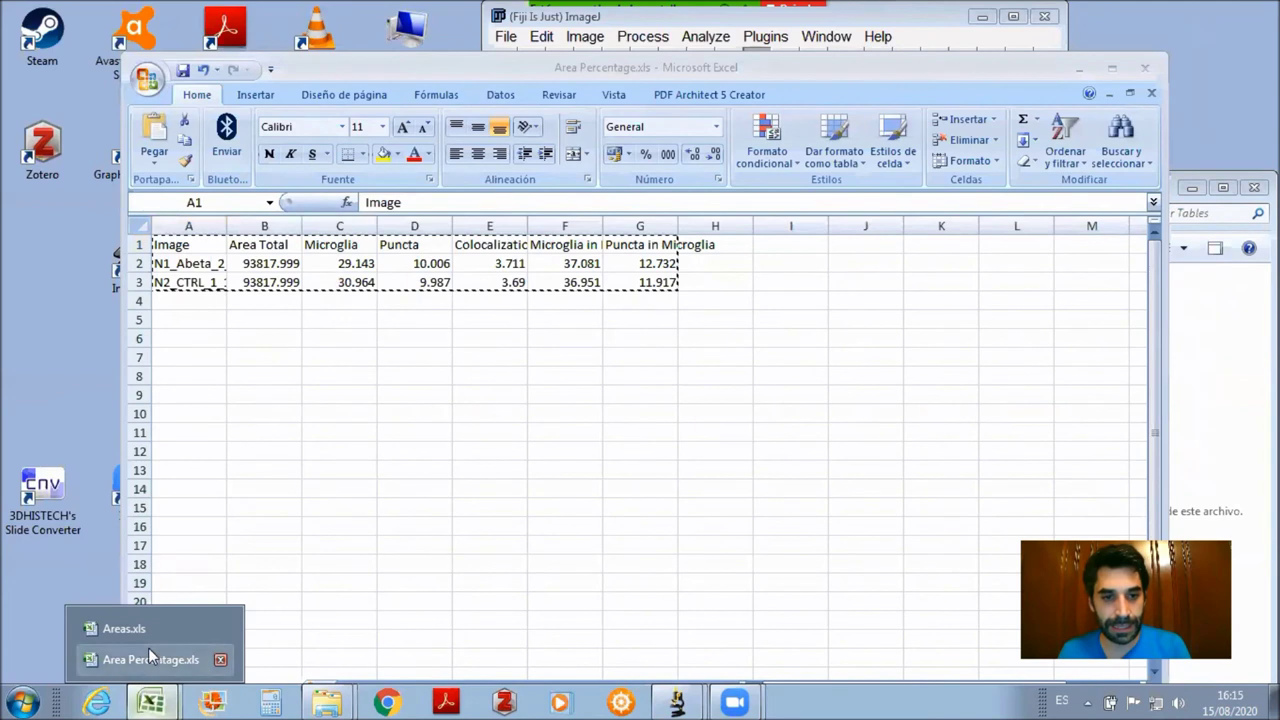
pyautogui.click(143, 625)
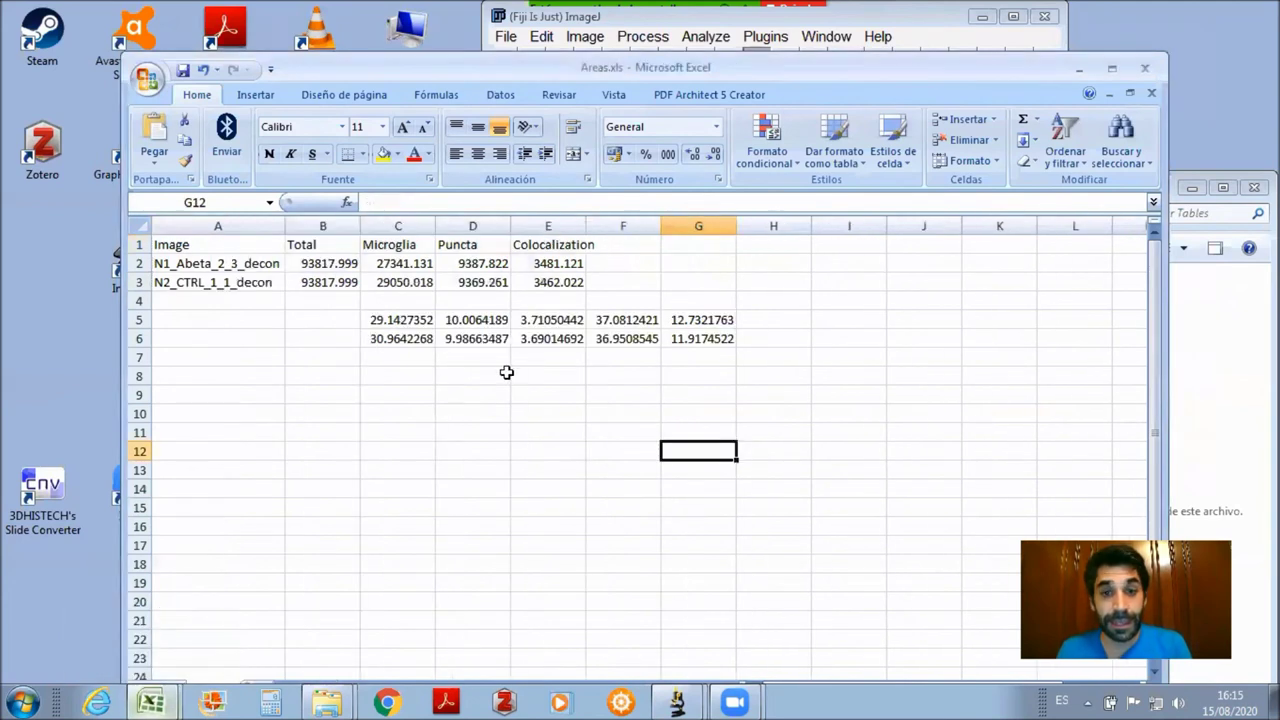
pyautogui.click(392, 381)
pyautogui.hotkey('ctrl', 'v')
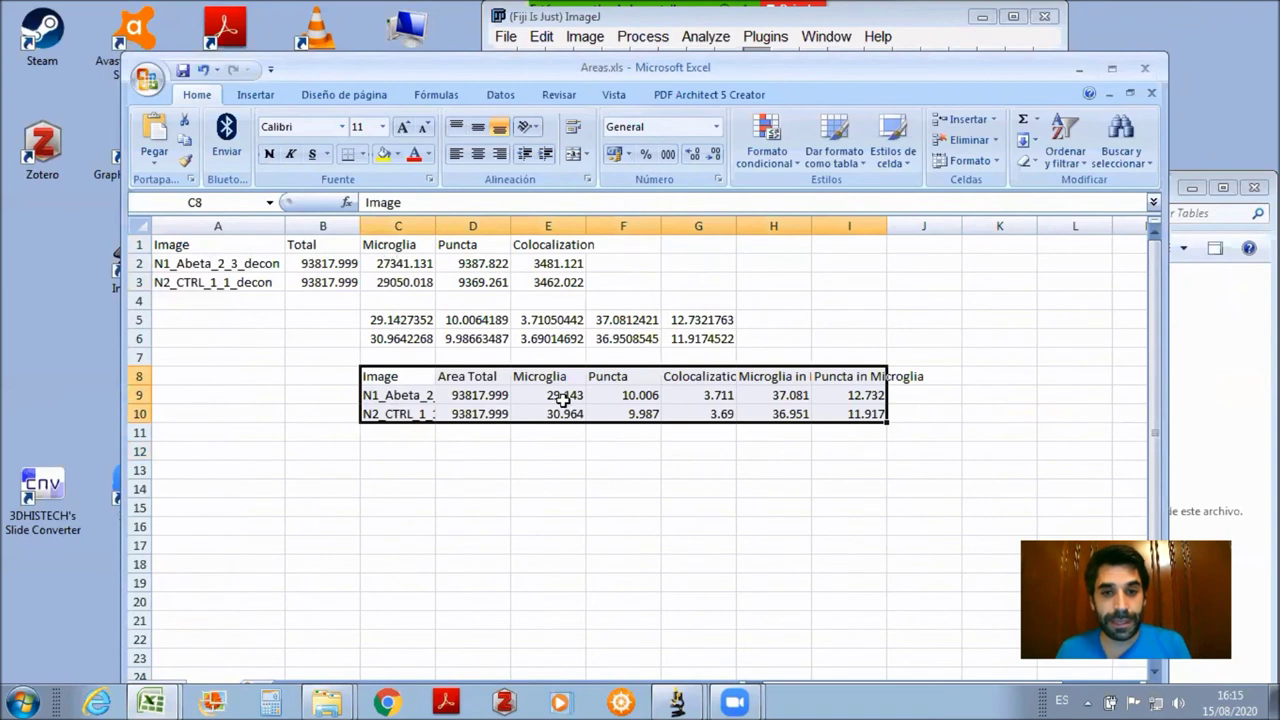
# - Move the pasted percentage table to start at A8 so its columns line up with the calculated percentages
pyautogui.moveTo(560, 397); pyautogui.dragTo(564, 414)
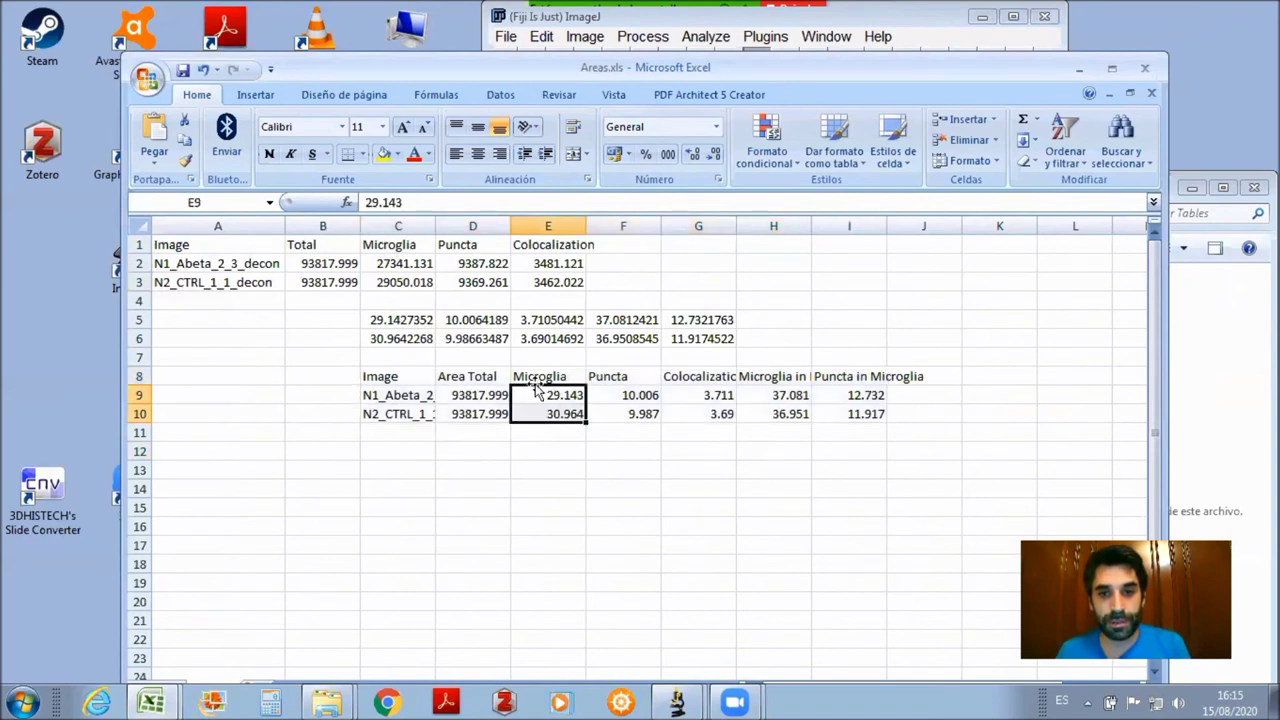
pyautogui.moveTo(385, 378); pyautogui.dragTo(937, 411)
pyautogui.hotkey('ctrl', 'c')
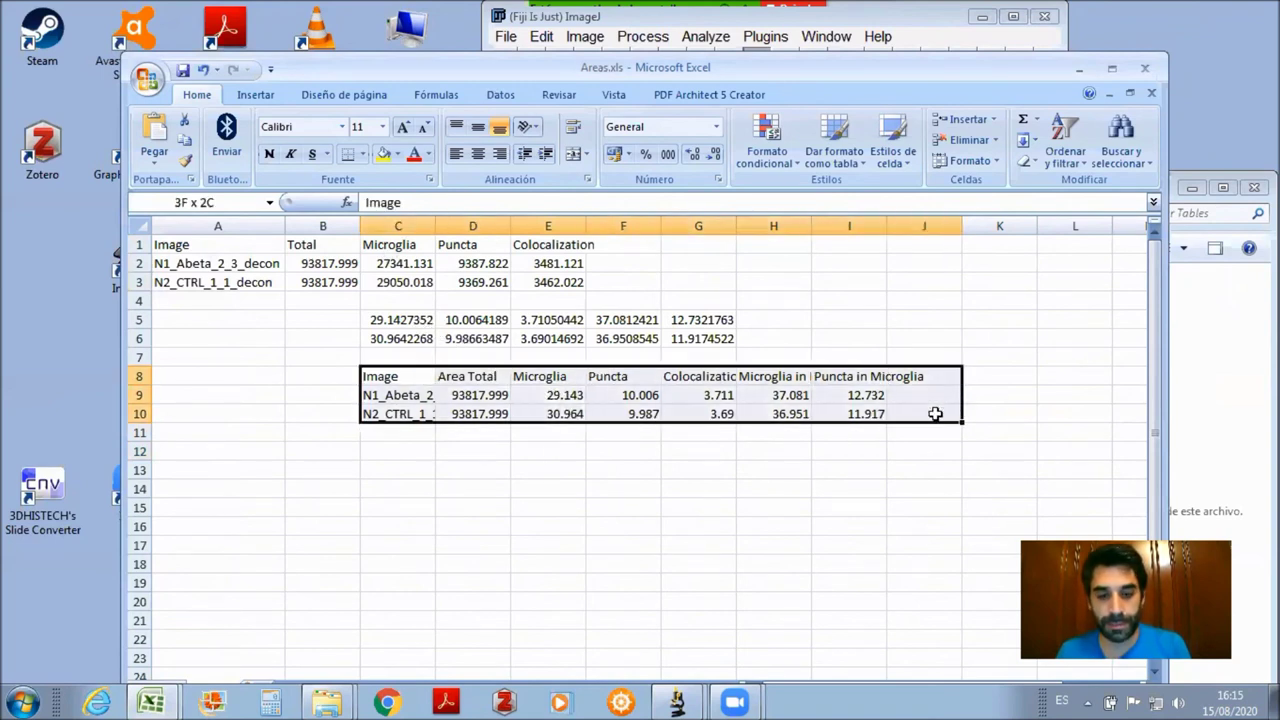
pyautogui.click(257, 376)
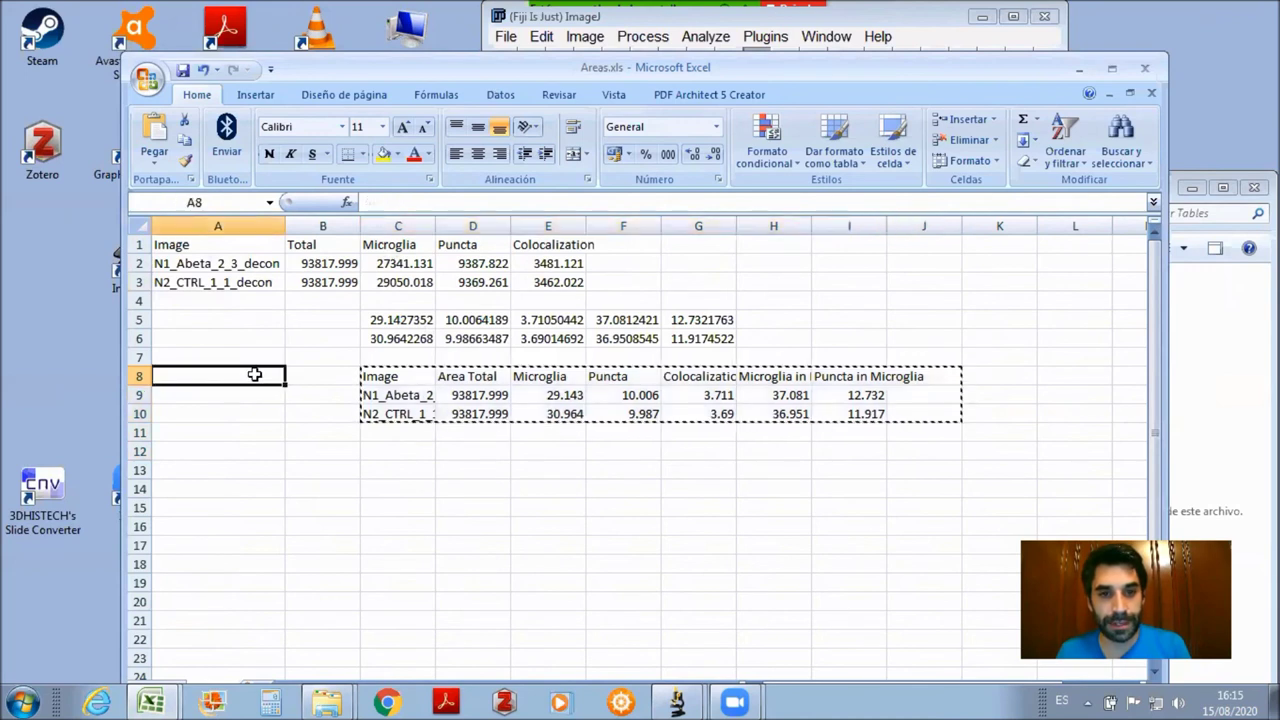
pyautogui.hotkey('ctrl', 'v')
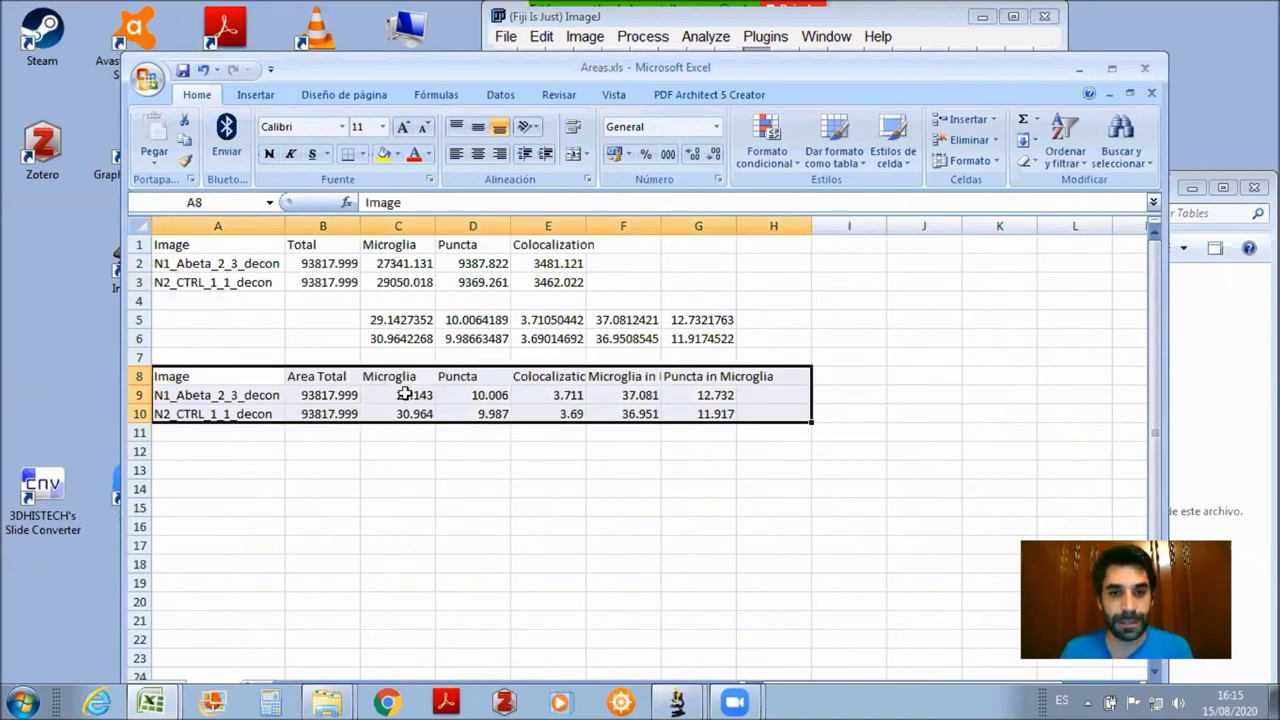
# - Compare the macro's percentages in columns C, F and G of rows 9 and 10 with the calculated ones in rows 5 and 6
pyautogui.click(410, 451)
pyautogui.moveTo(411, 394); pyautogui.dragTo(415, 412)
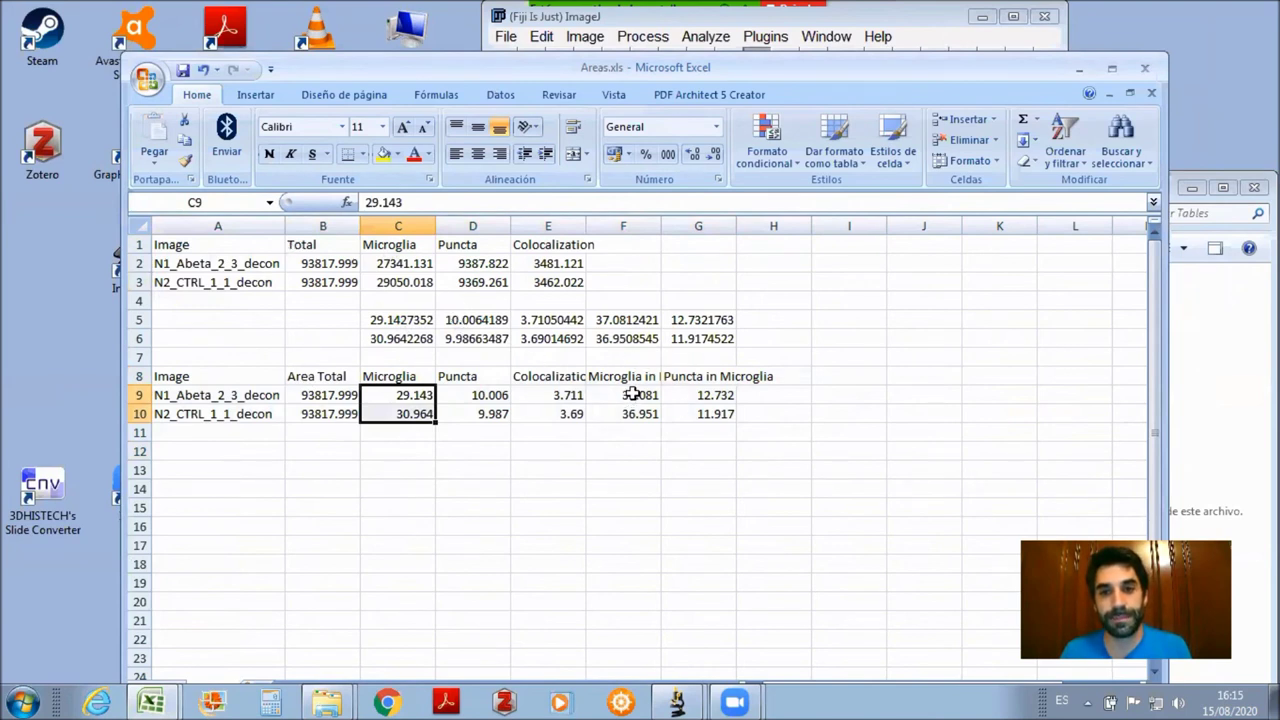
pyautogui.moveTo(630, 397); pyautogui.dragTo(630, 412)
pyautogui.moveTo(722, 397); pyautogui.dragTo(724, 405)
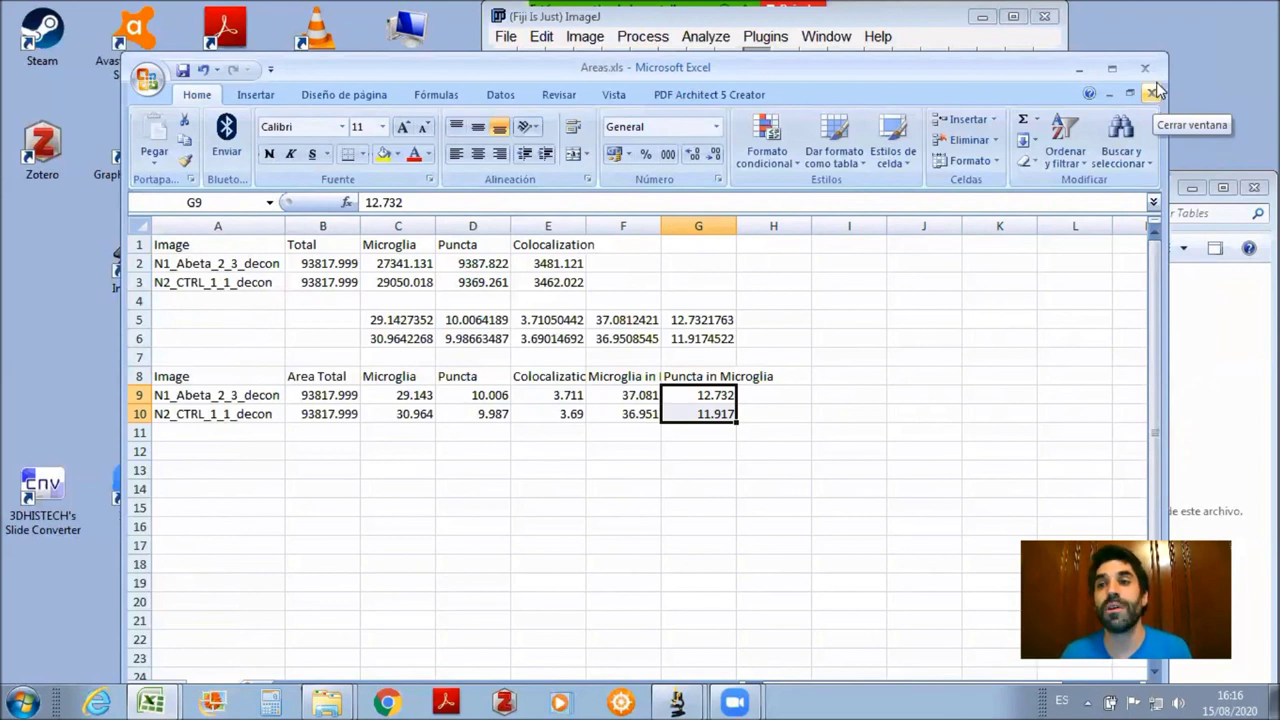
pyautogui.click(1091, 52)
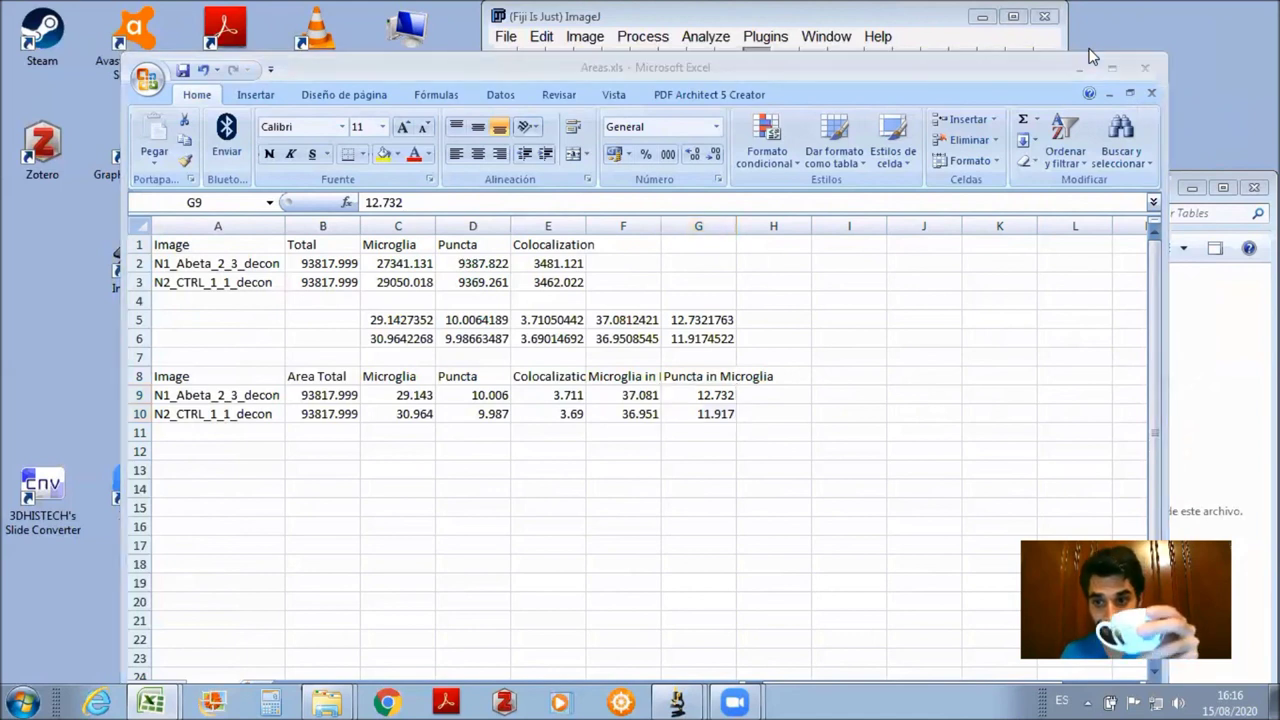